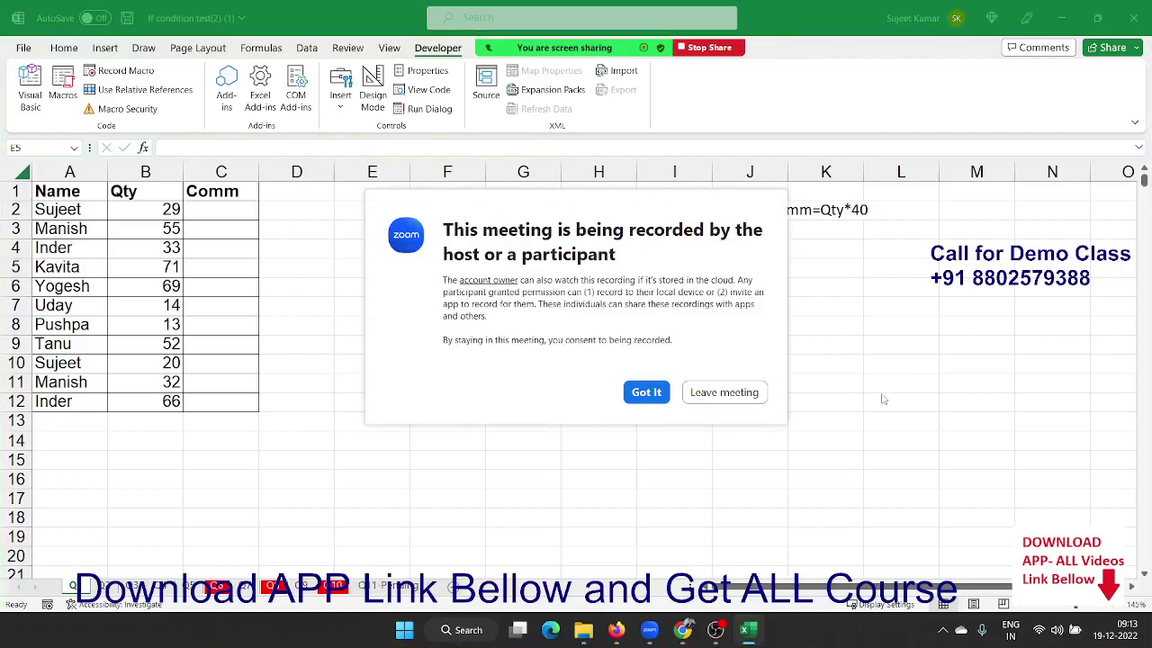
- Dismiss the Zoom recording notice, select the Qty values B2:B12, then move to Comm cell C2
click(663, 391)
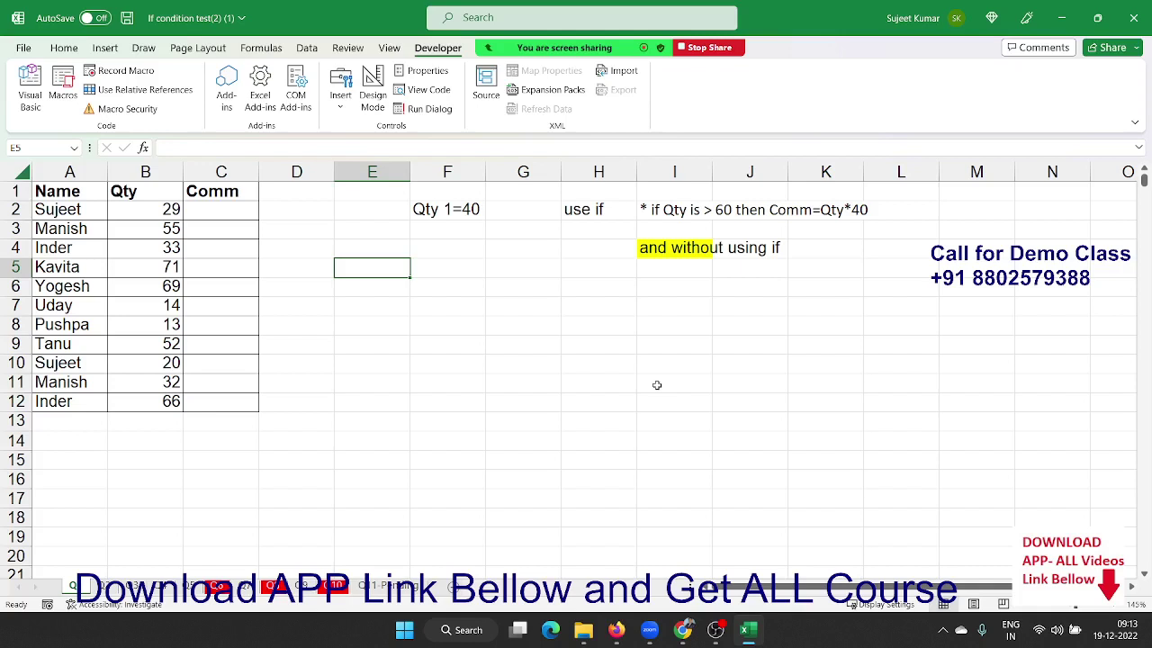
key(Up)
key(Left)
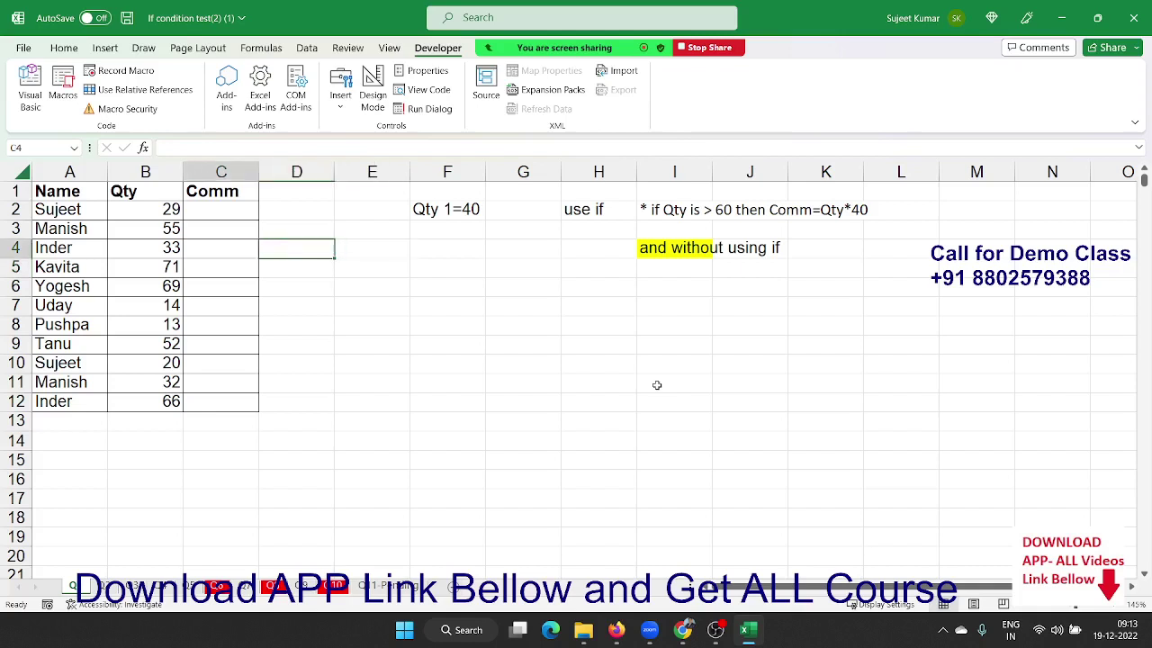
key(Left)
key(Left)
key(Up)
key(Up)
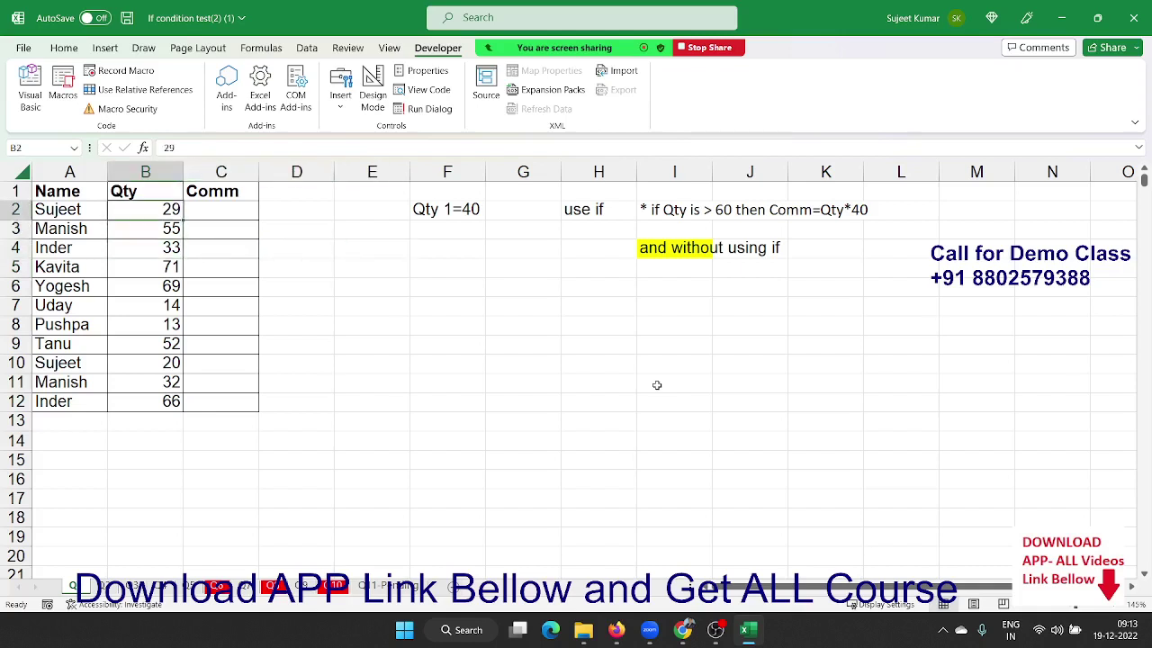
key(ctrl+shift+Down)
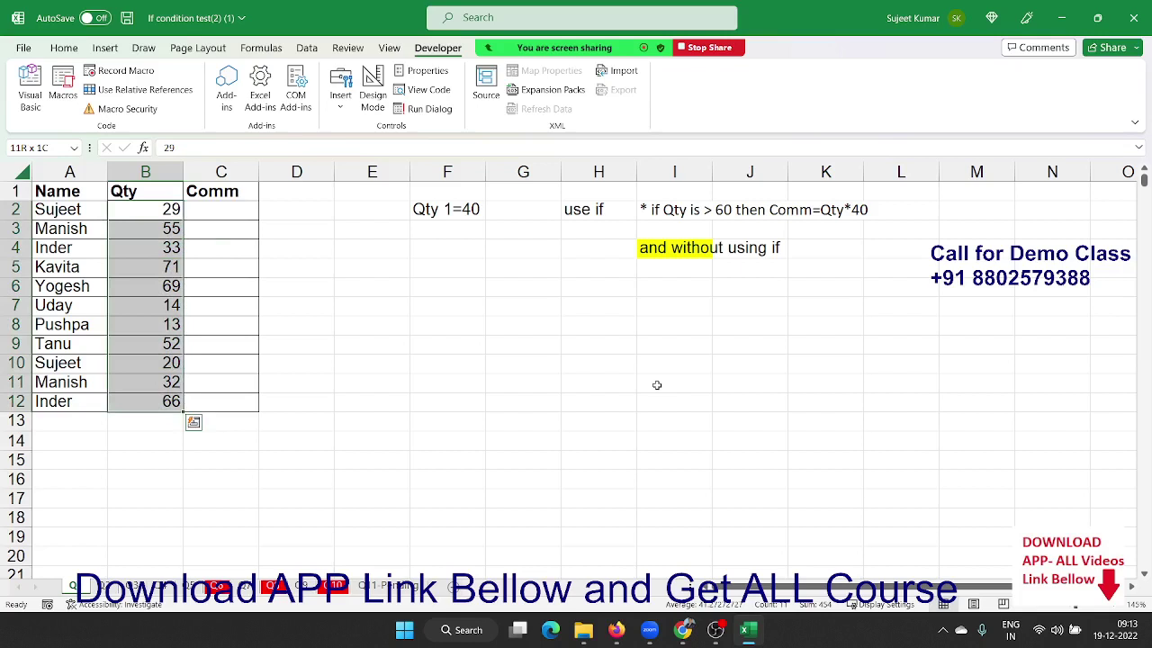
key(Right)
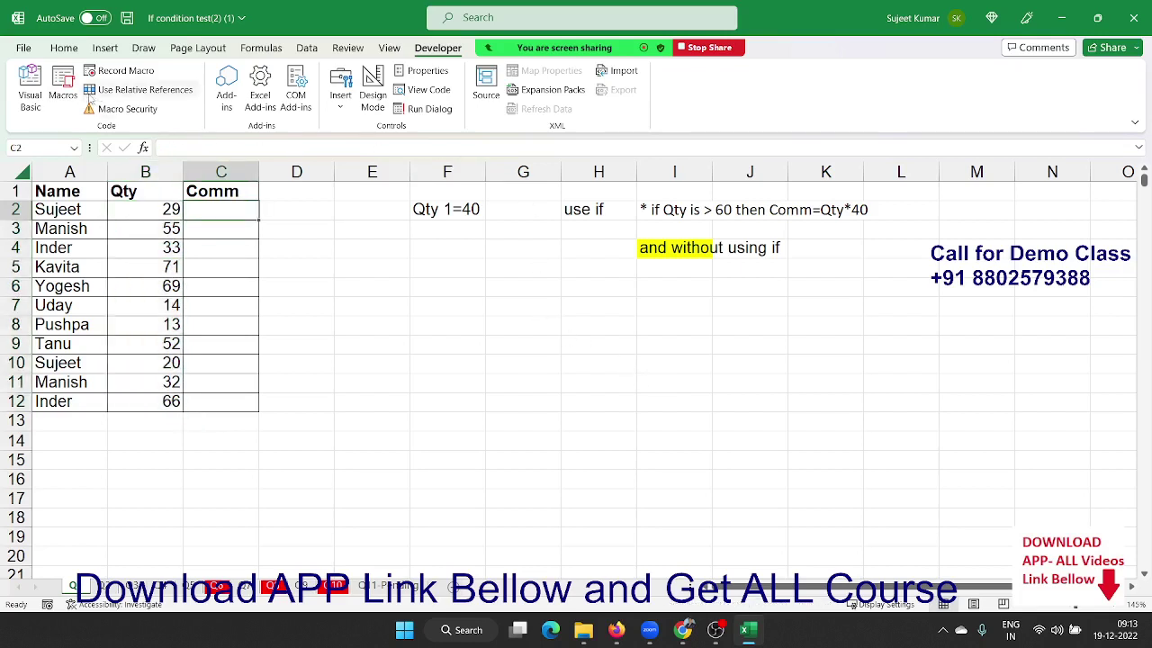
- Snap the VBA editor to the left half, Excel to the right, and delete Module1's Macro1 code
click(36, 90)
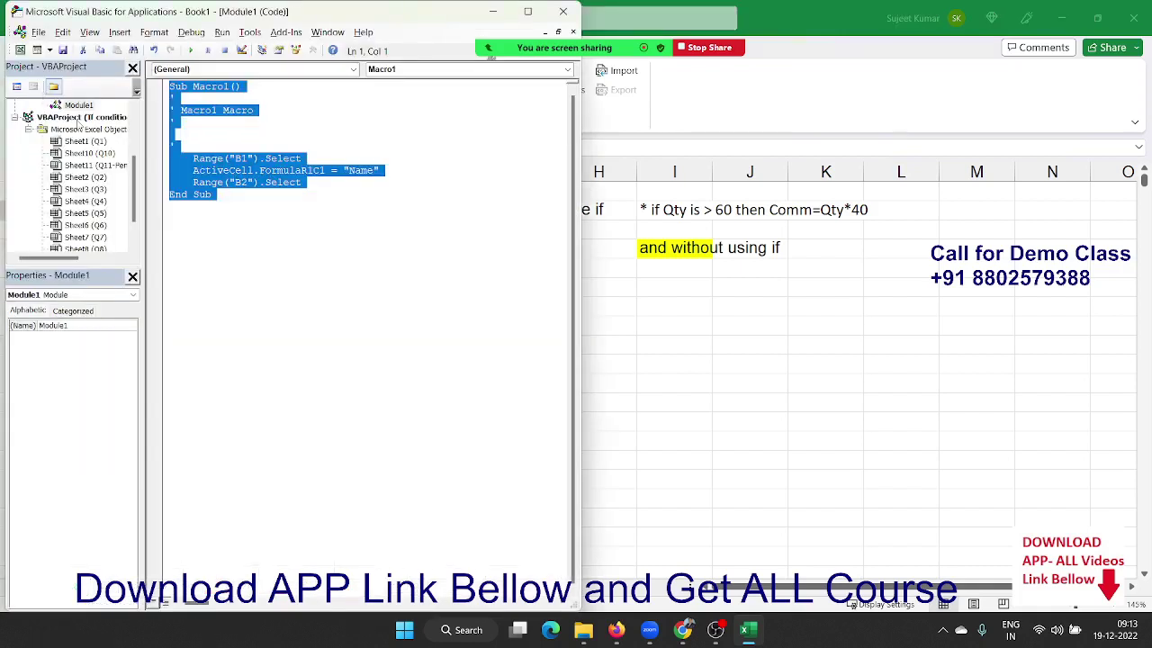
click(281, 273)
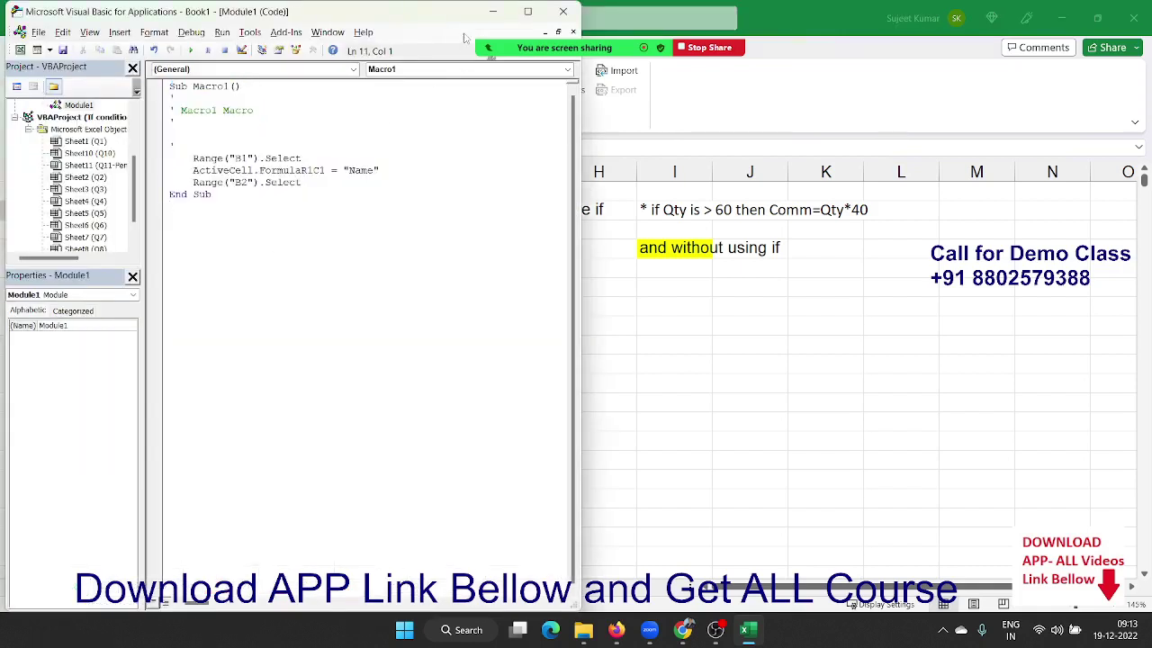
double_click(396, 11)
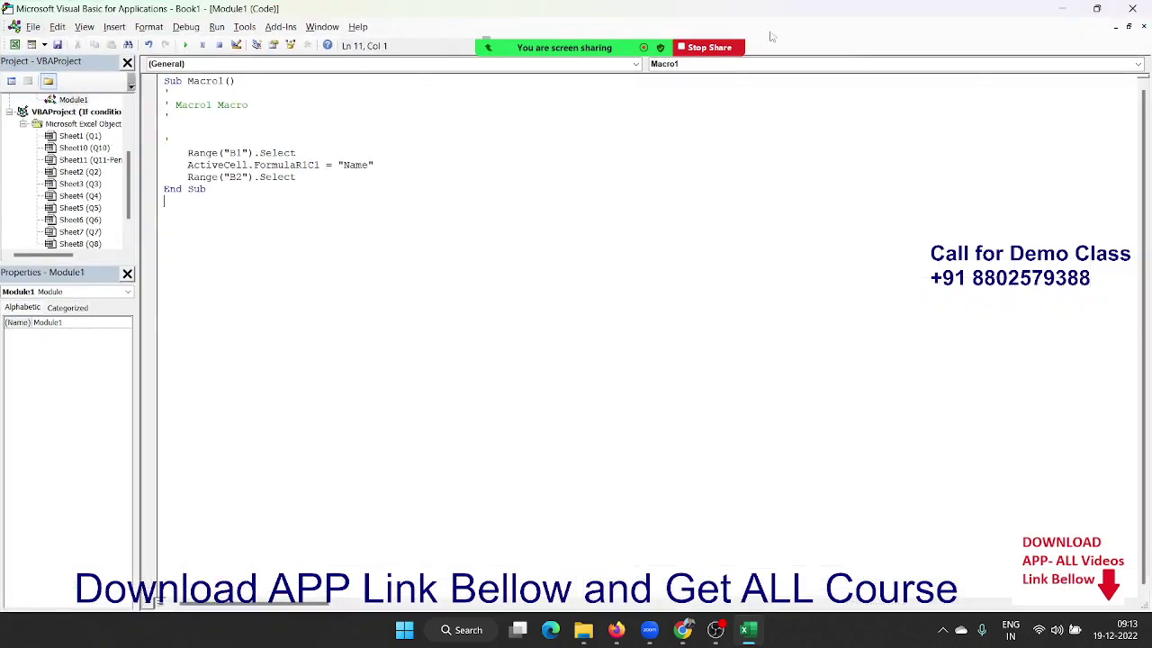
mouse_move(1099, 8)
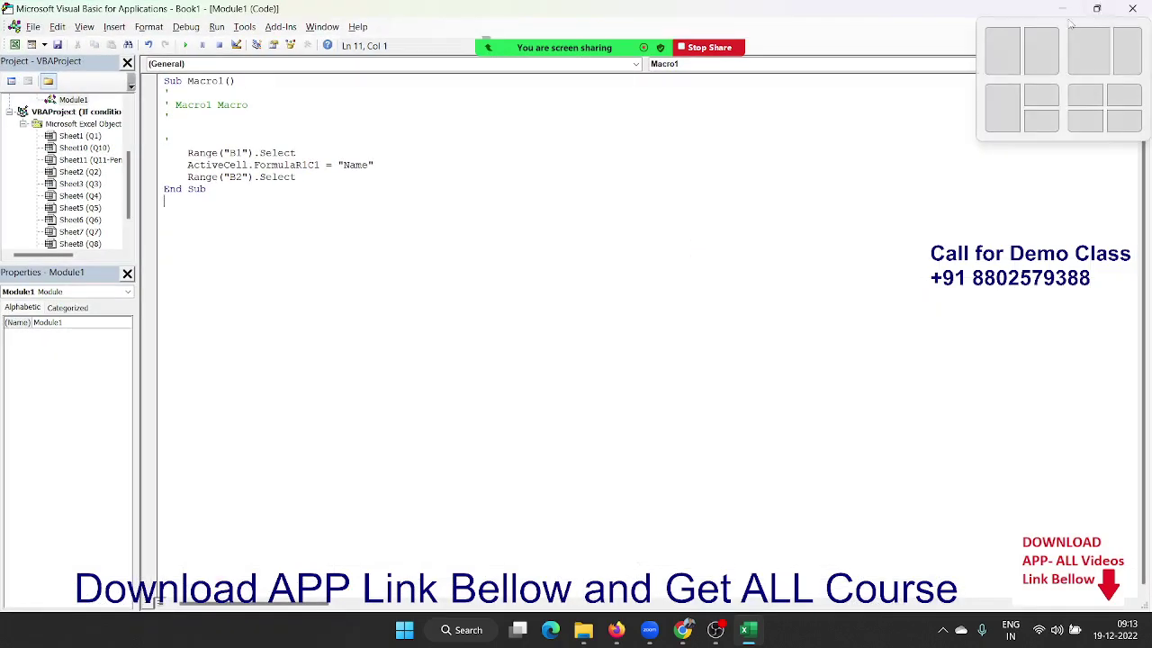
click(1004, 48)
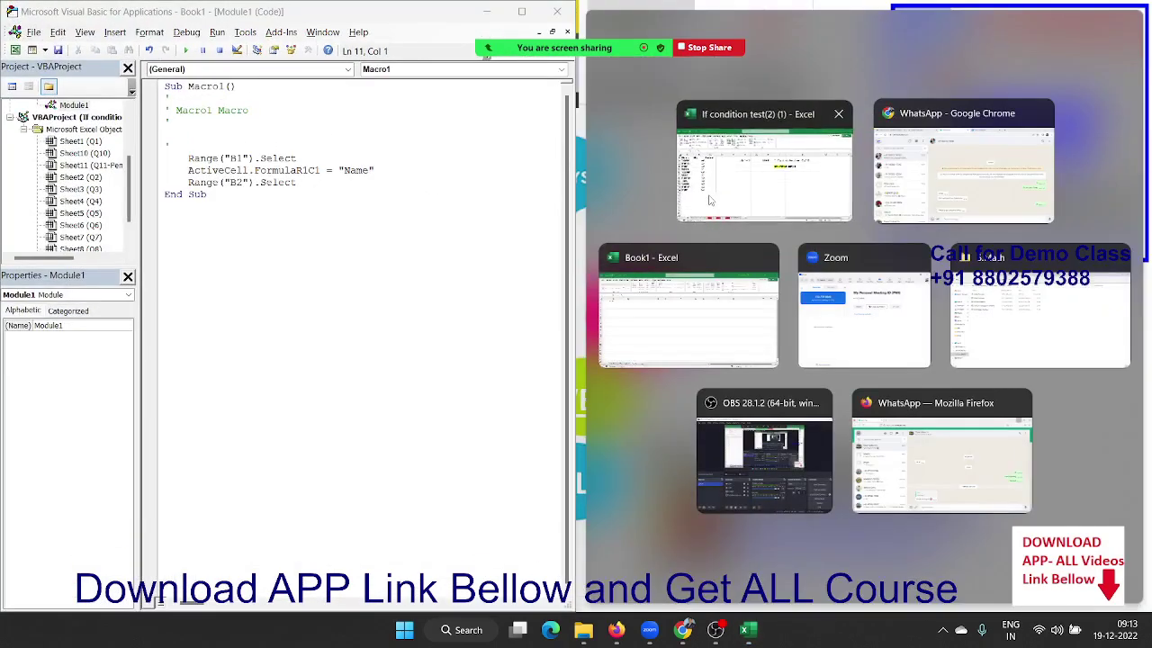
click(738, 217)
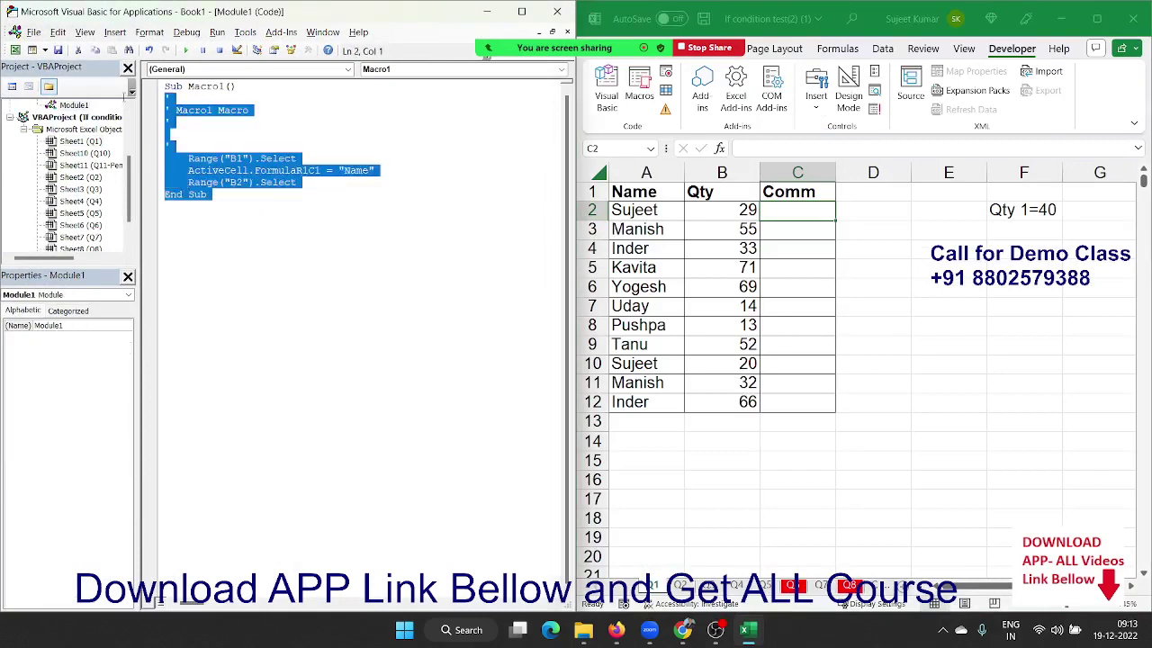
drag(274, 213, 115, 79)
key(Delete)
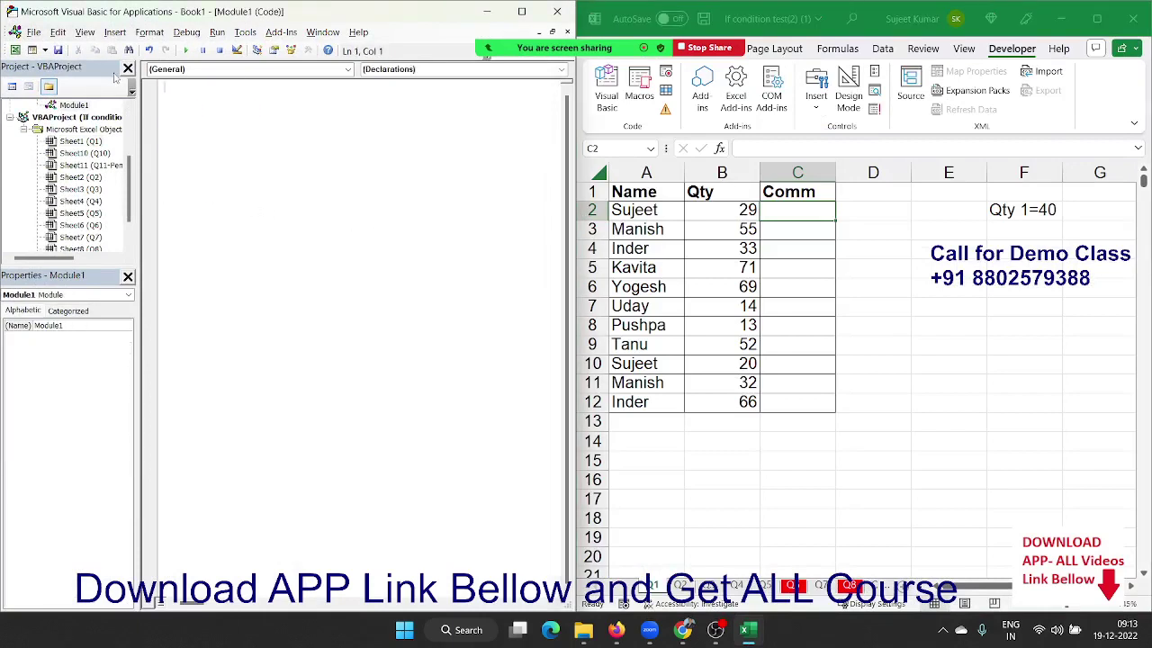
- Start a new Sub Q_1 procedure in Module1
text(fo)
key(BackSpace)
key(BackSpace)
text(su)
text(b Q_1)
key(Return)
key(Return)
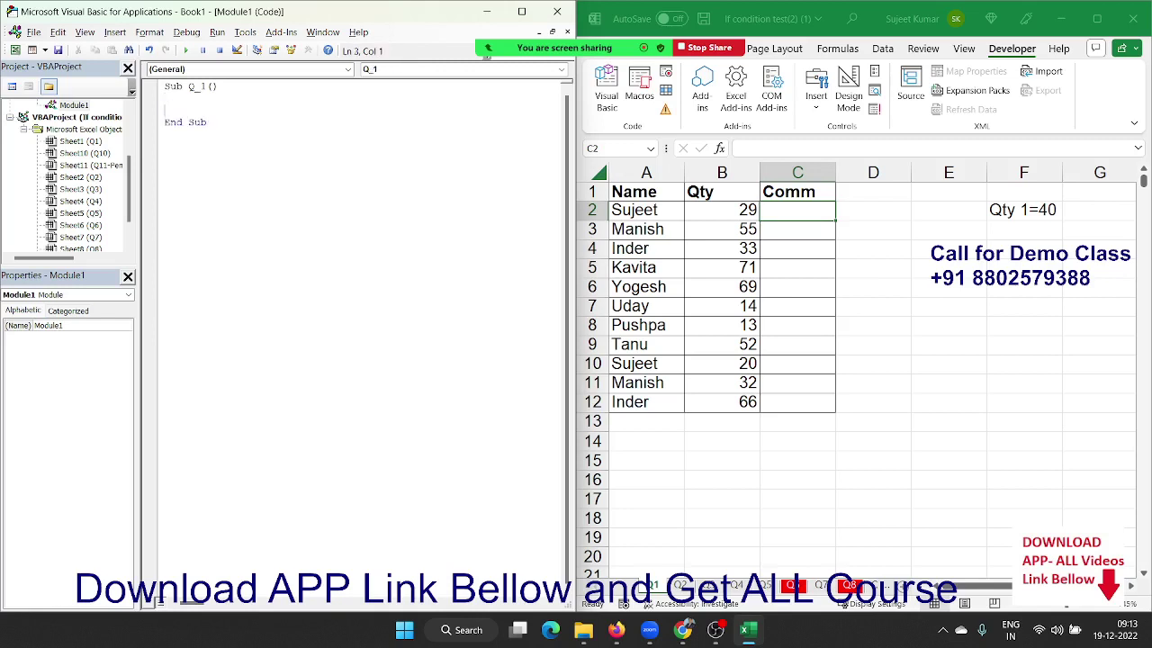
key(Return)
key(Return)
key(Return)
- Add a For i = 2 To 12 … Next i loop inside Q_1
key(Return)
click(165, 122)
text(for)
text( i = 1)
key(BackSpace)
key(BackSpace)
text(2 to)
text( 12)
key(Return)
key(Return)
key(Return)
key(Return)
text(n)
text(ext i)
key(Up)
key(Return)
key(Return)
key(Up)
key(Up)
click(164, 146)
click(165, 145)
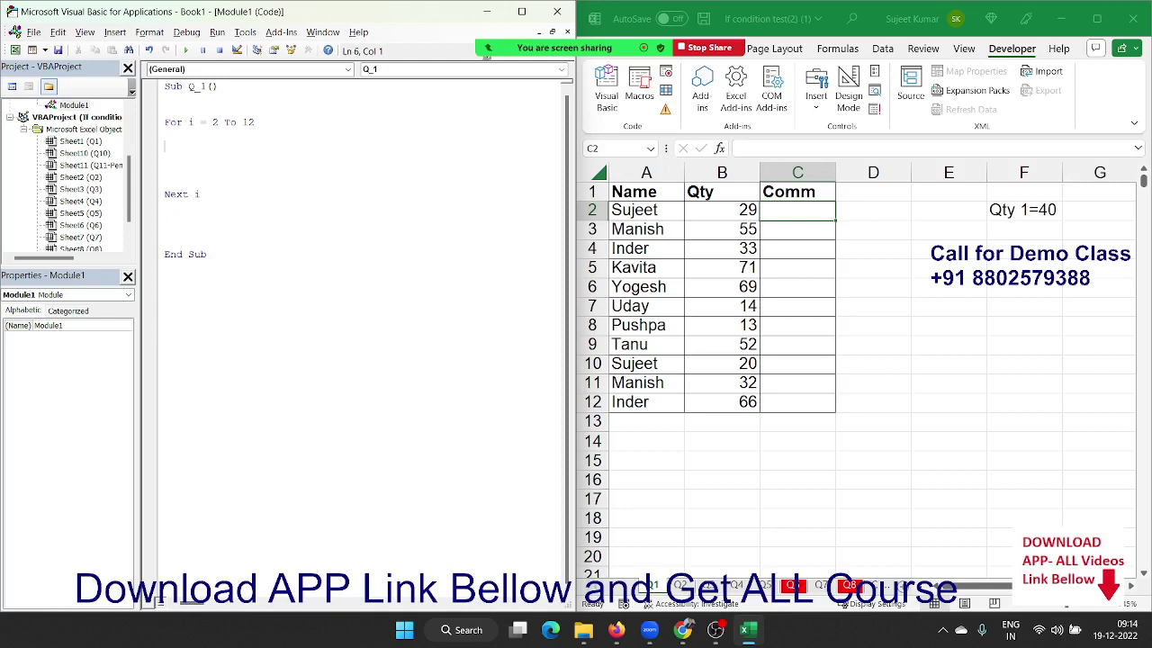
- Declare Dim q As Long above the loop
key(Return)
key(Up)
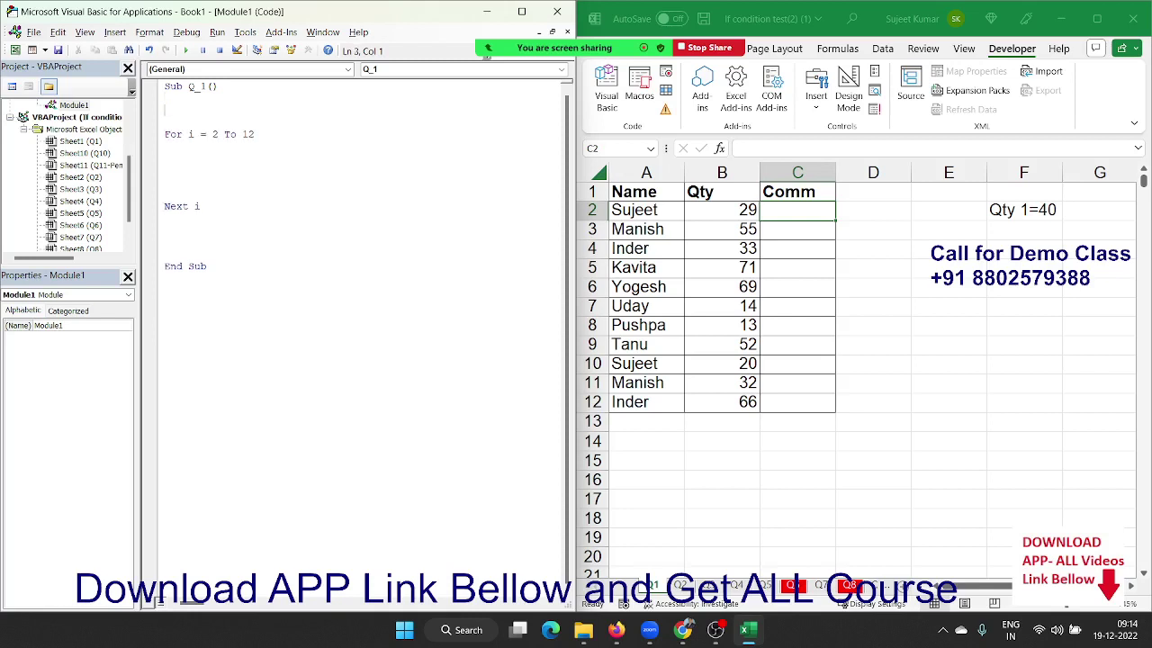
text(do)
key(BackSpace)
key(BackSpace)
key(BackSpace)
text(dim)
text(q as )
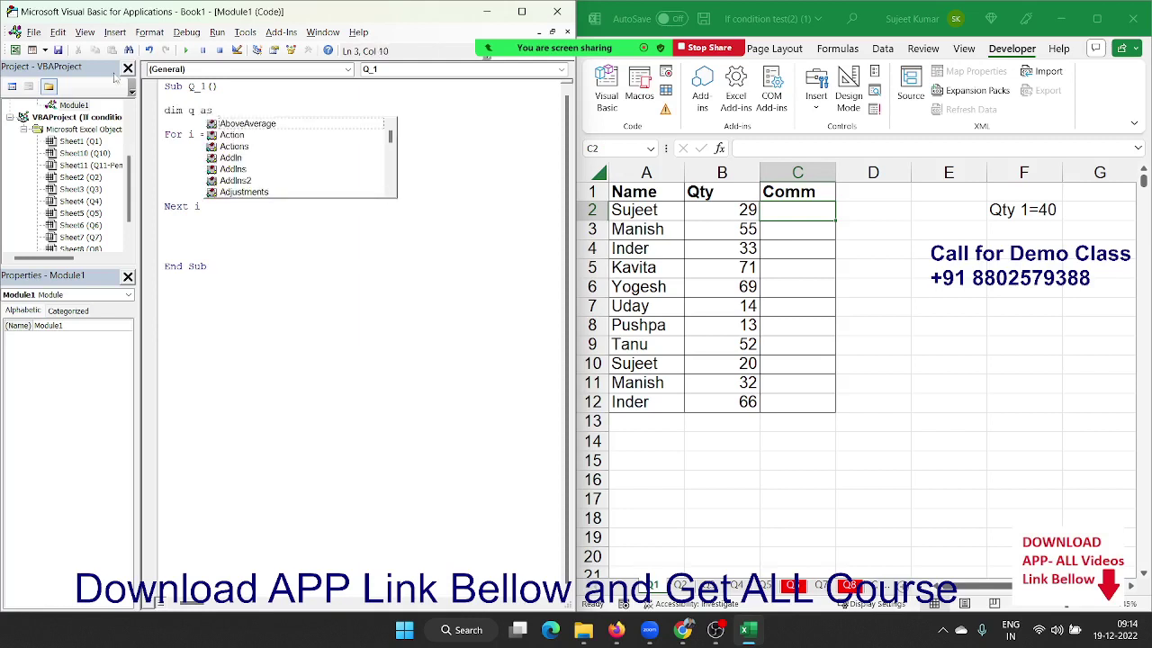
text(long)
key(Tab)
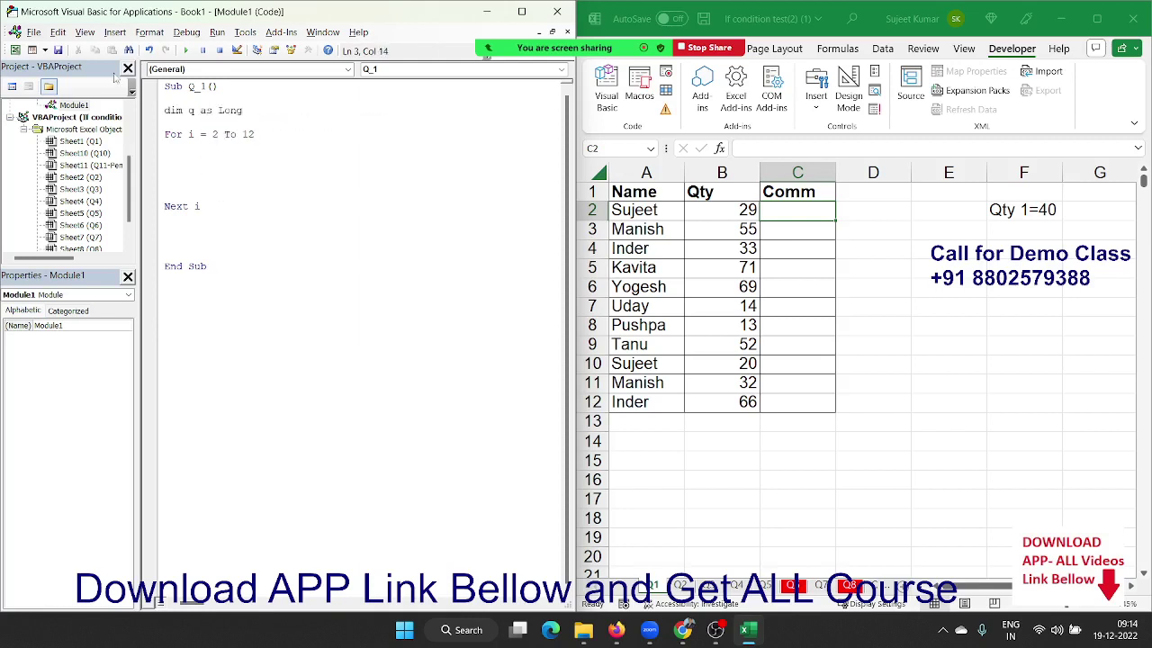
key(Return)
key(Return)
- Inside the loop, set q = Range("B" & i).Value and begin If q > 60 Then
text(q=)
key(BackSpace)
key(BackSpace)
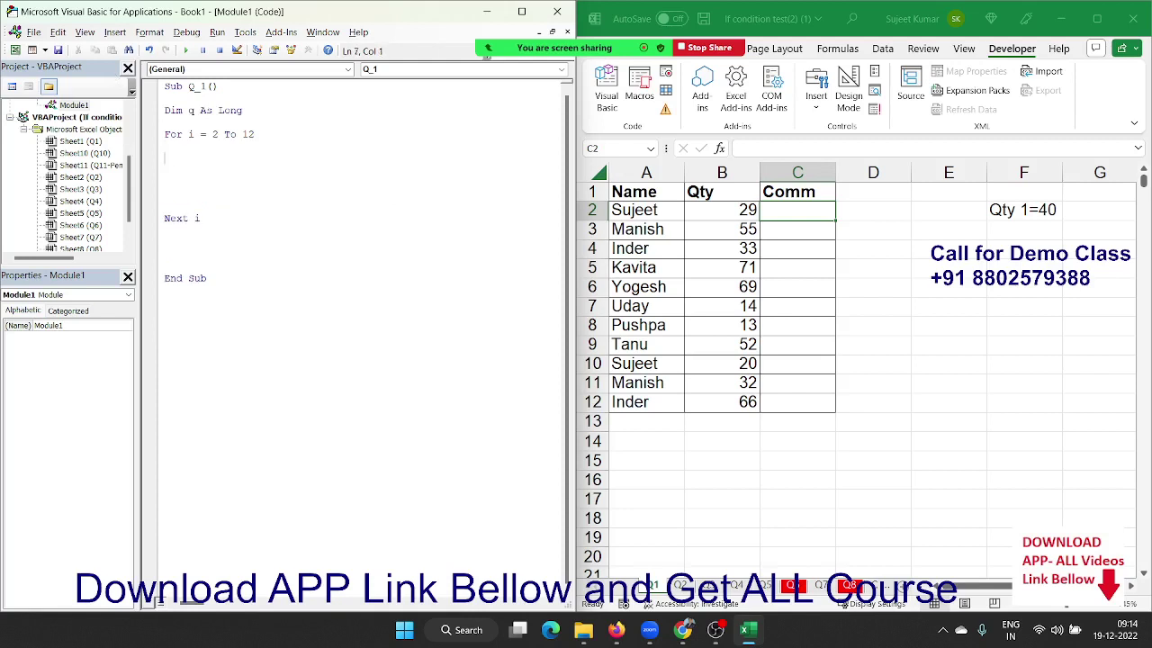
key(BackSpace)
text(q=)
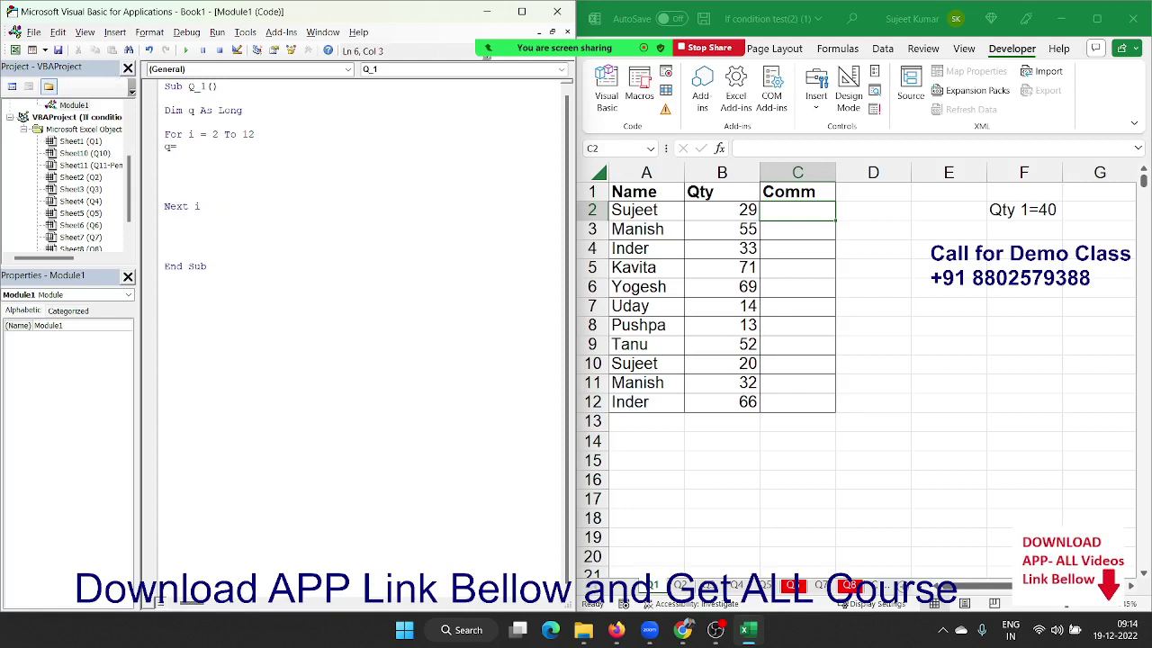
text(range)
text(("B")
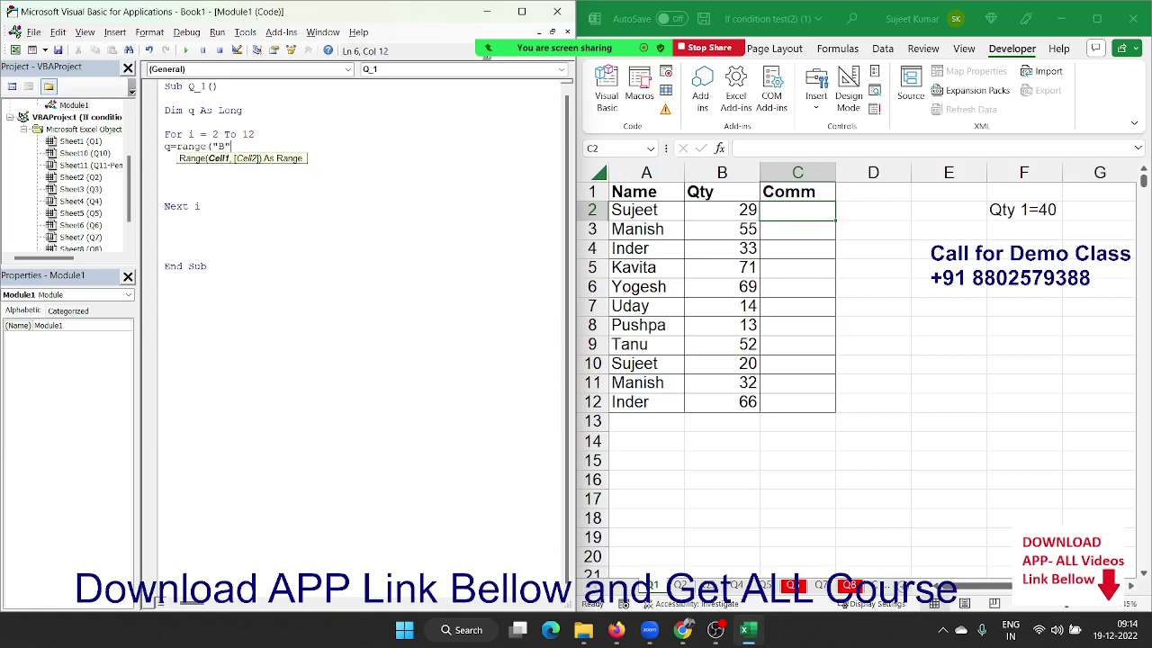
text( & i)
text().va)
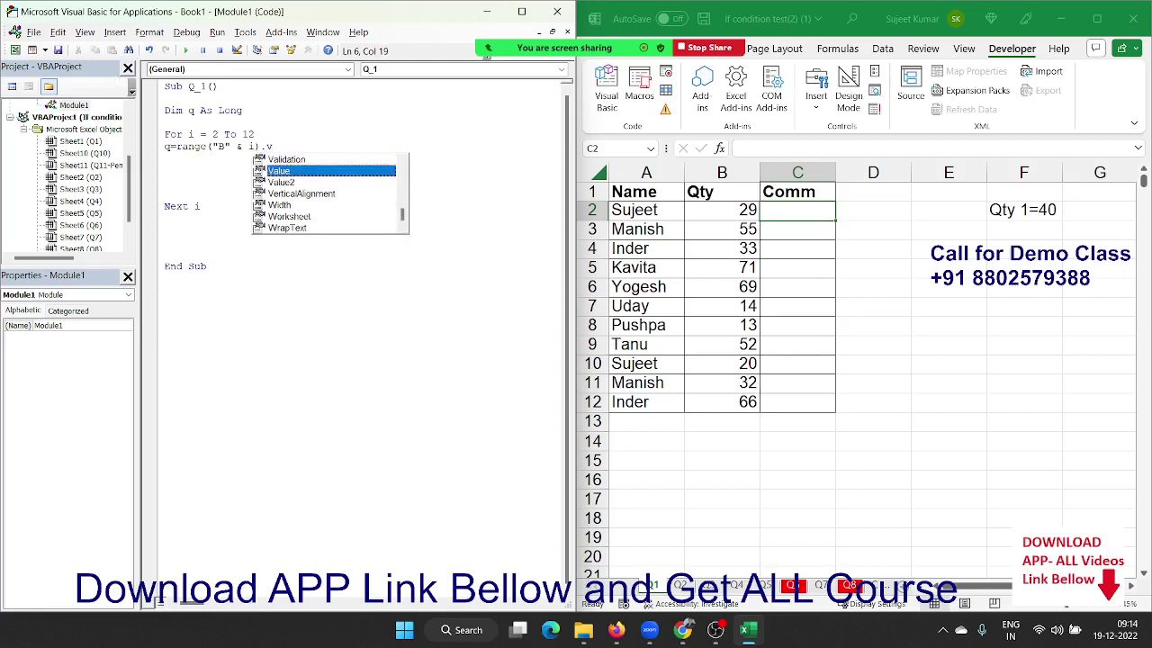
key(Tab)
key(Return)
key(Return)
text(i)
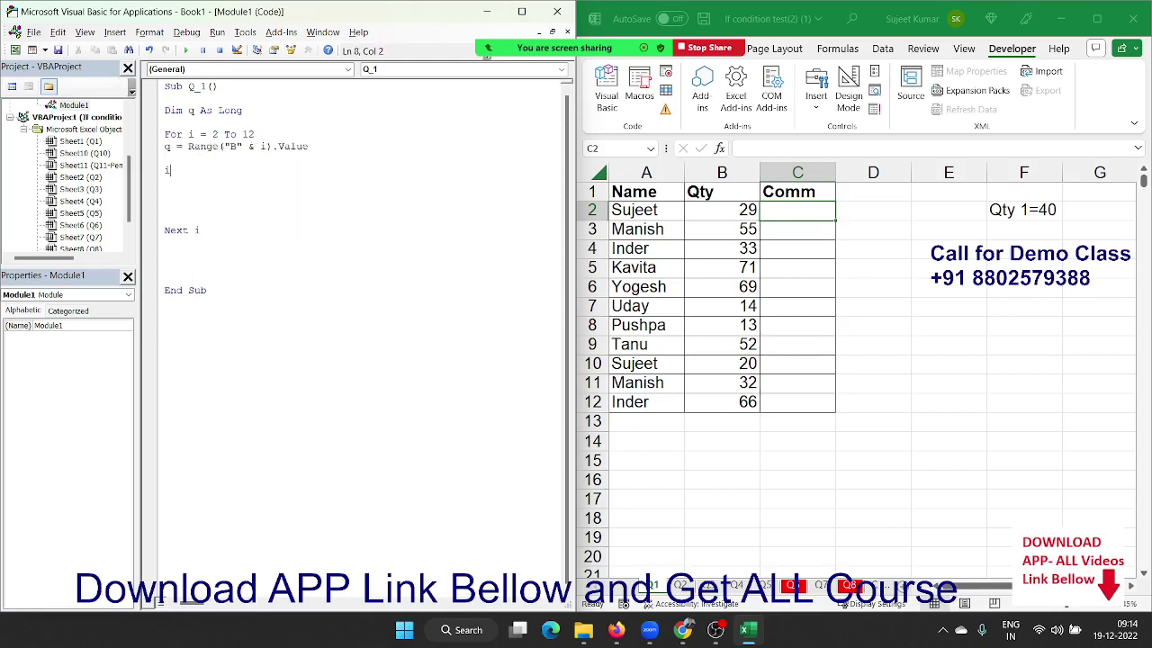
text(f q)
text(>6)
text(0 then)
key(Return)
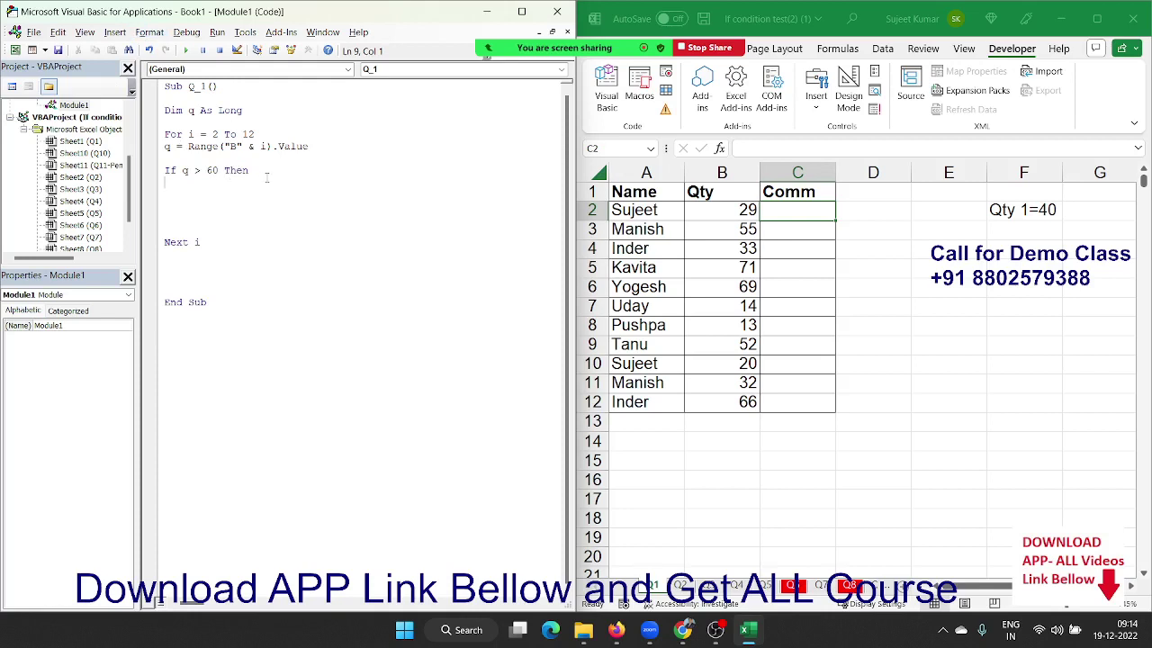
- Copy Range("B" & i).Value after Then and append = q*40 to complete the If line
click(266, 172)
drag(188, 146, 312, 147)
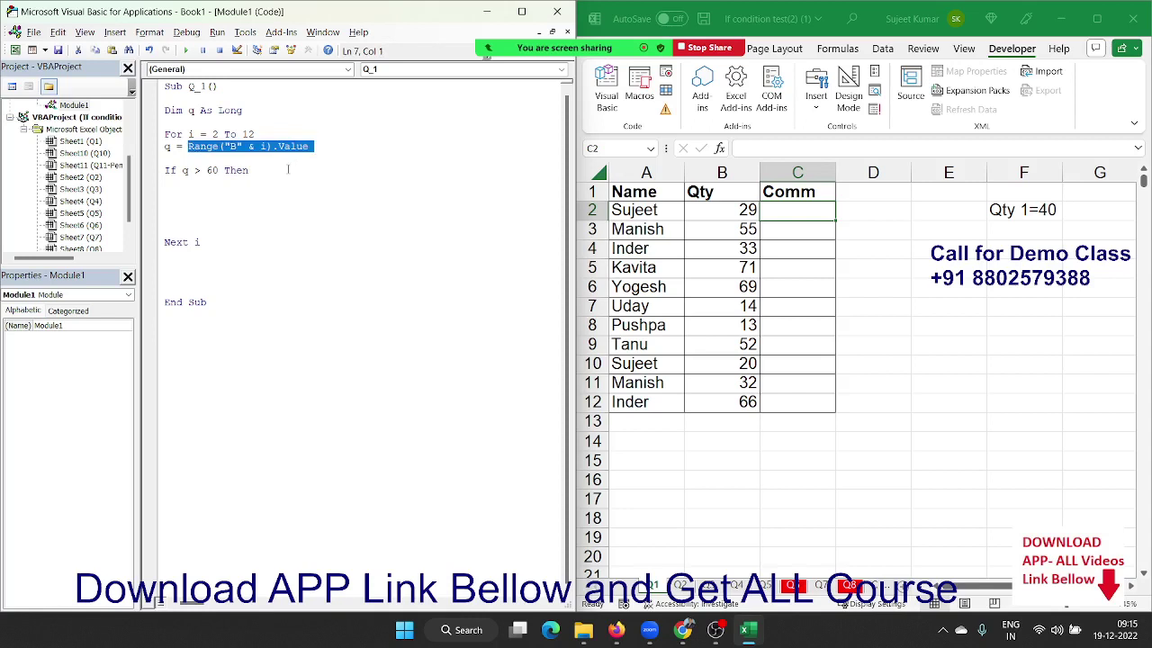
click(288, 170)
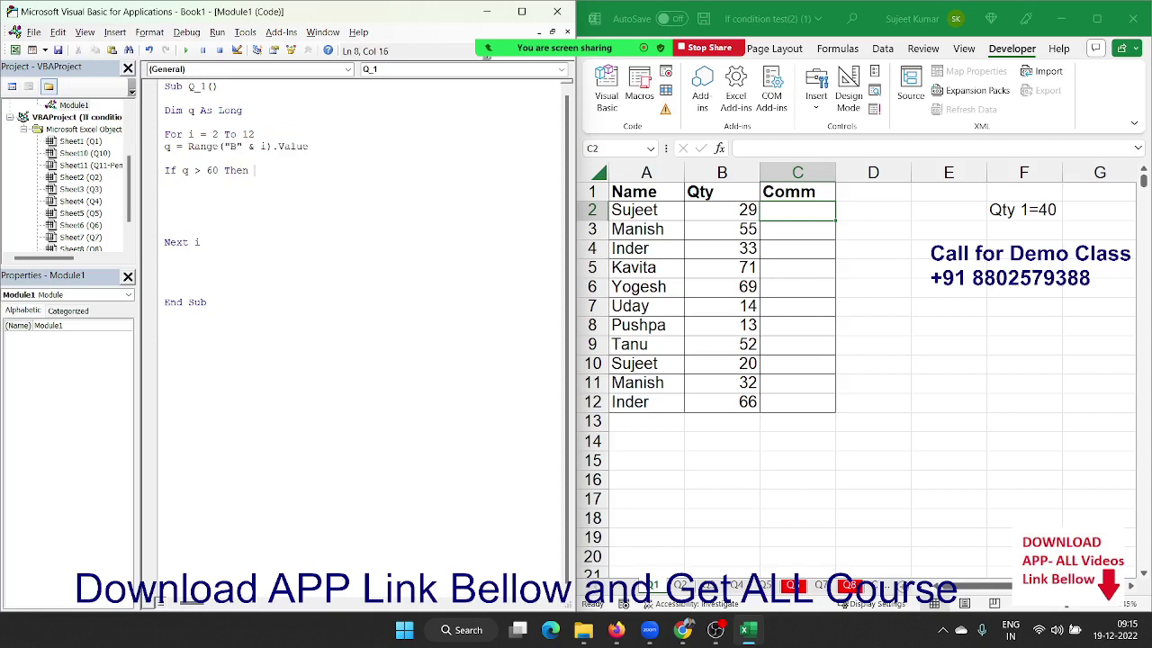
text(Range("B" & i).Value)
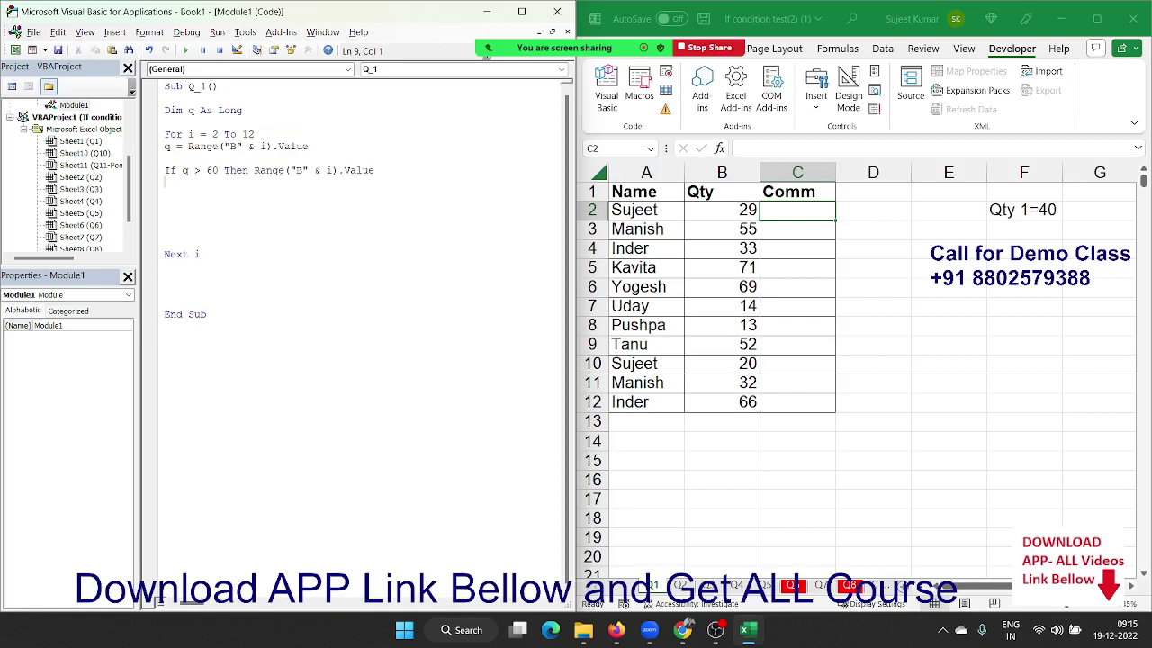
text(=)
key(BackSpace)
key(BackSpace)
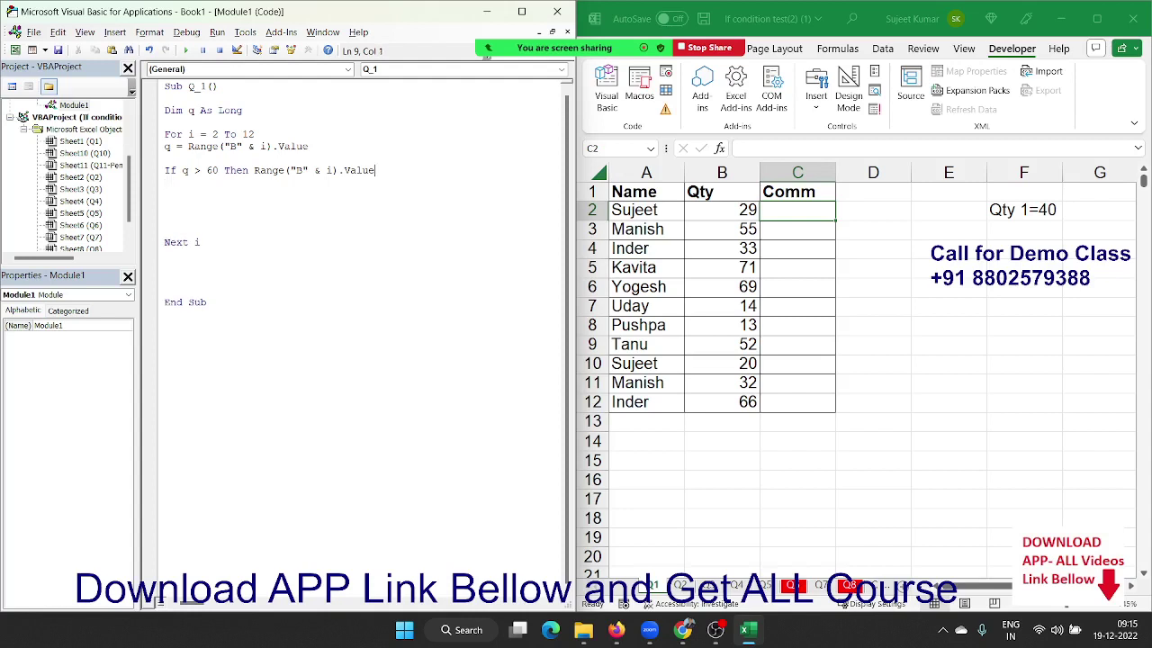
text(= )
text(q*40)
- Change the If target to Range("C" & i) and run Q_1, filling Comm with 2840, 2760, 2640
click(296, 171)
key(Delete)
text(C)
click(279, 191)
click(187, 50)
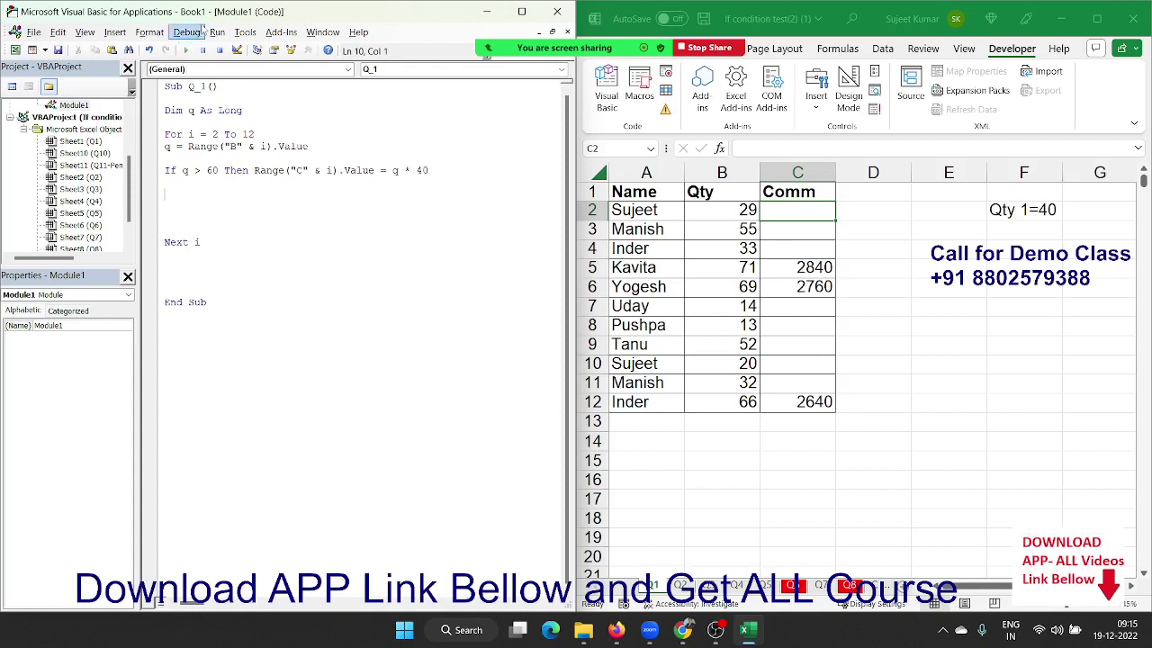
- Delete every blank line in Q_1 so its seven lines run consecutively
key(Delete)
key(Delete)
key(Delete)
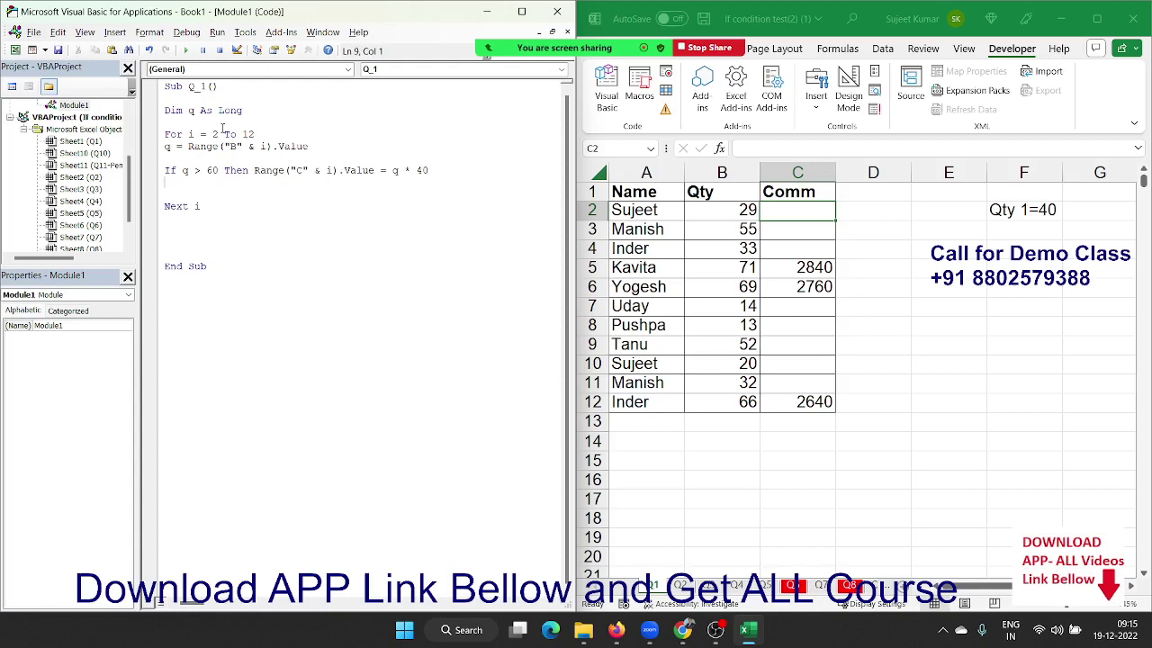
key(BackSpace)
key(Delete)
key(Down)
key(Delete)
key(Delete)
key(Delete)
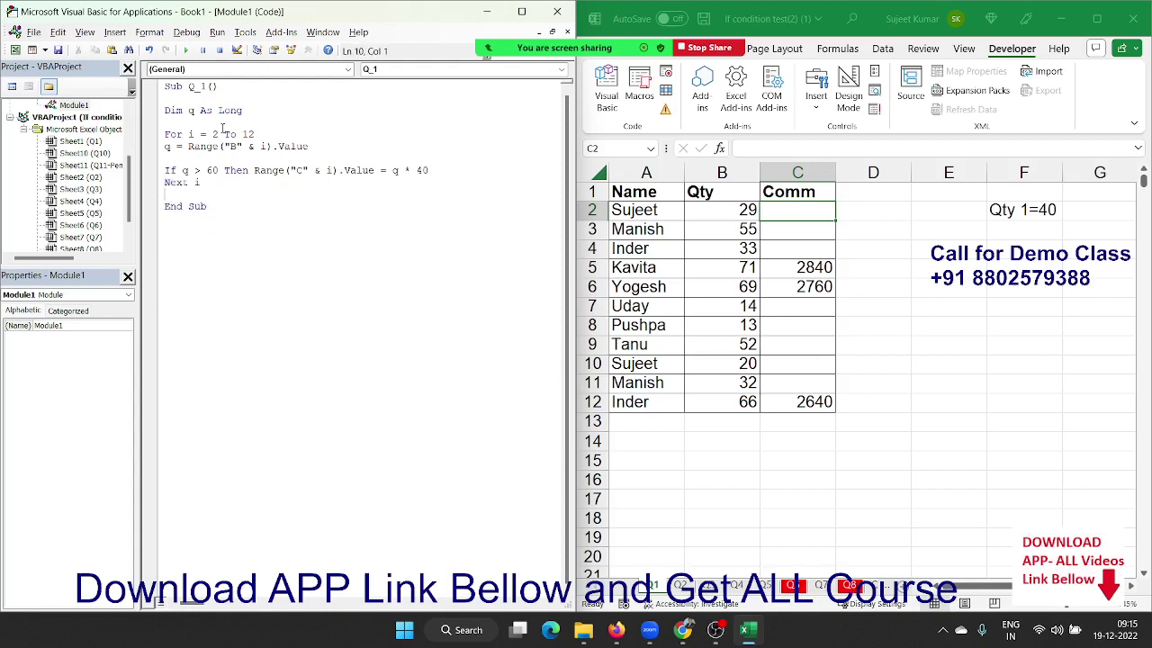
key(Delete)
key(Up)
key(Up)
key(Up)
key(Delete)
key(Up)
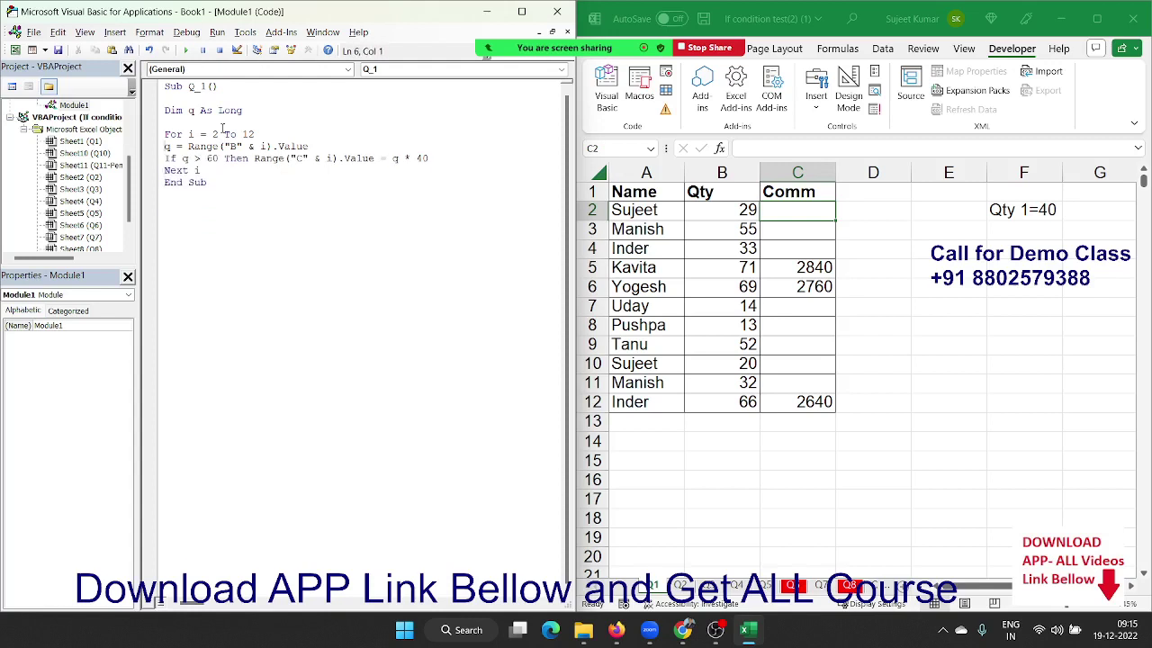
key(Up)
key(Up)
key(Delete)
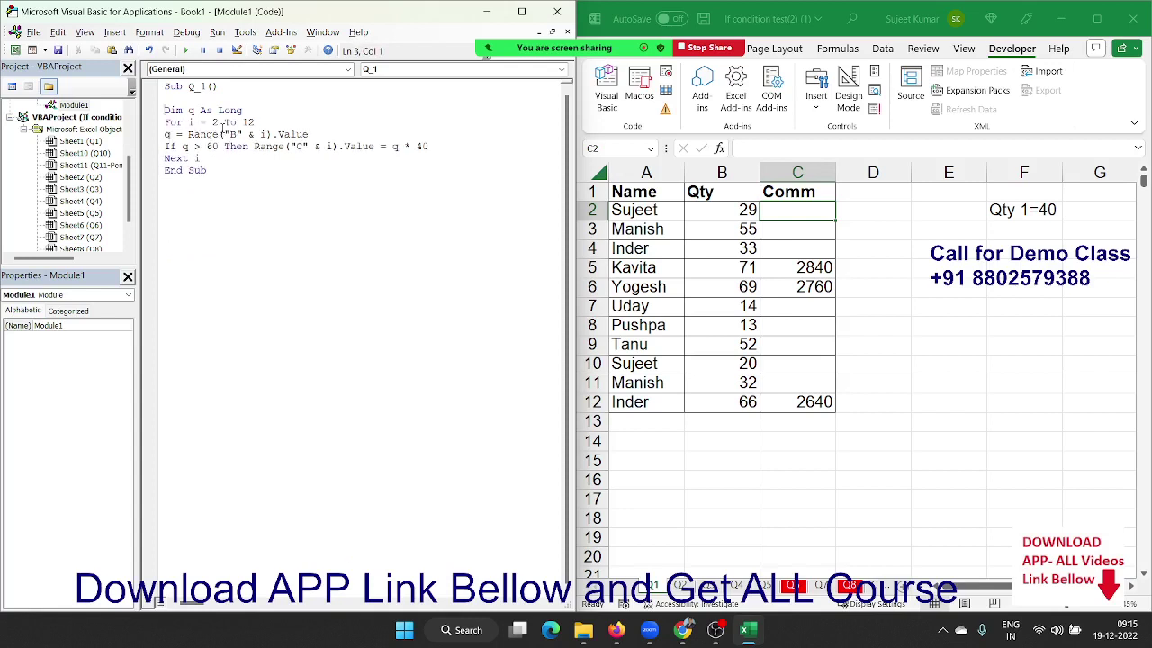
key(Up)
key(Delete)
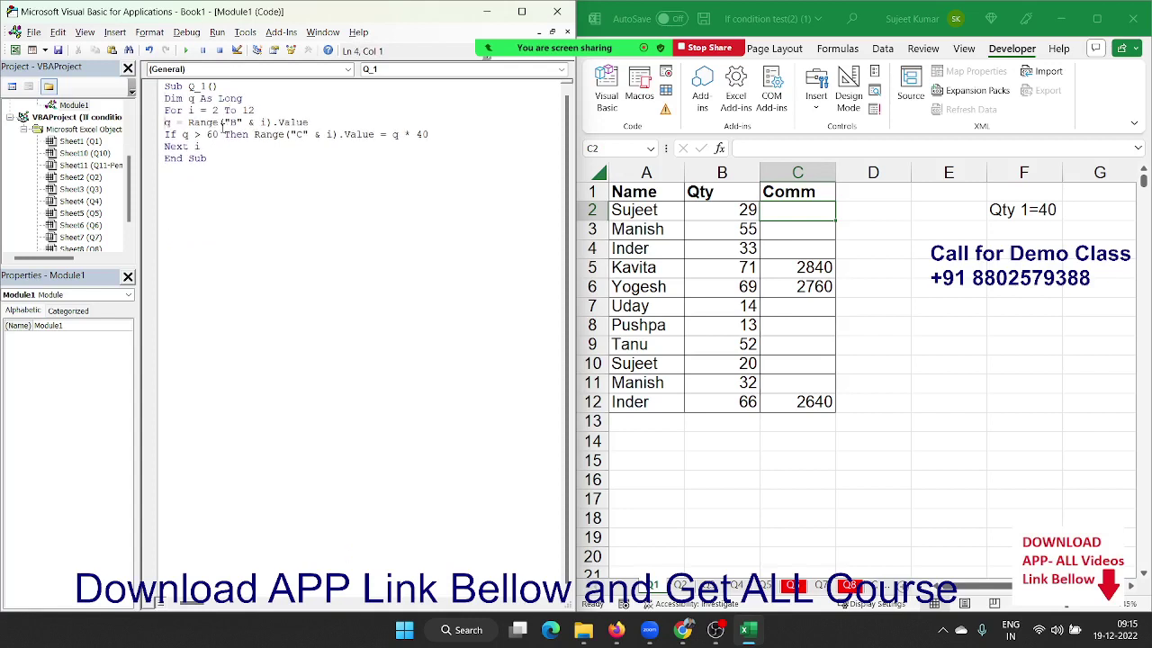
- Switch to the Q2 sheet and read the pass condition note in E2
click(684, 586)
click(911, 236)
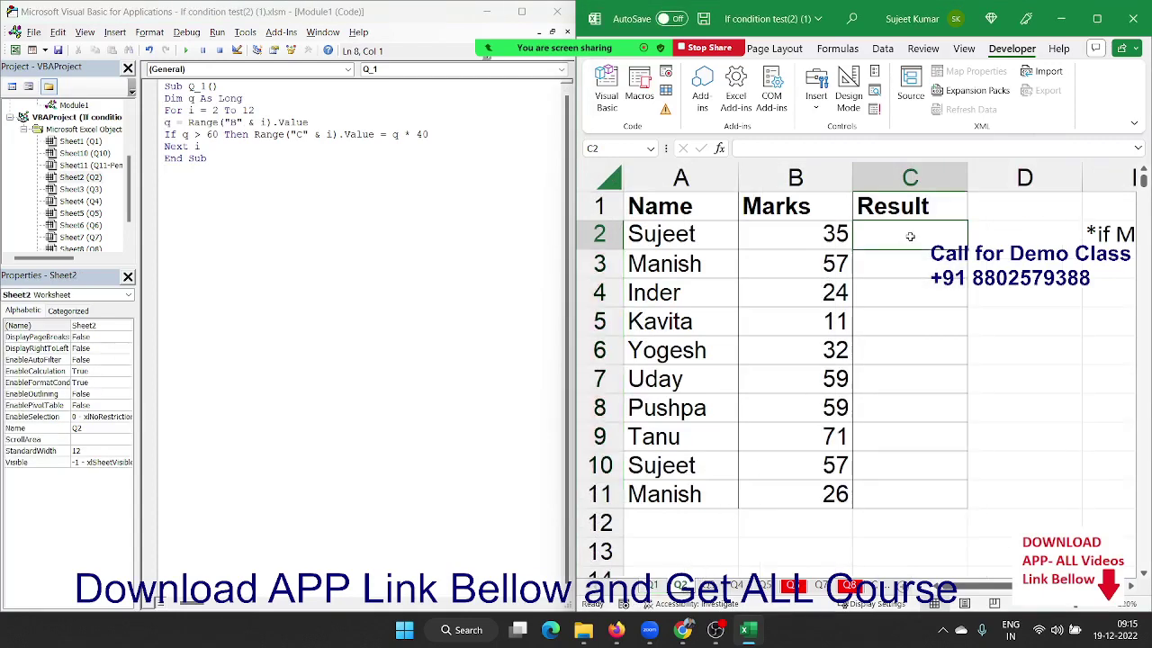
key(Right)
key(Right)
key(Right)
key(Right)
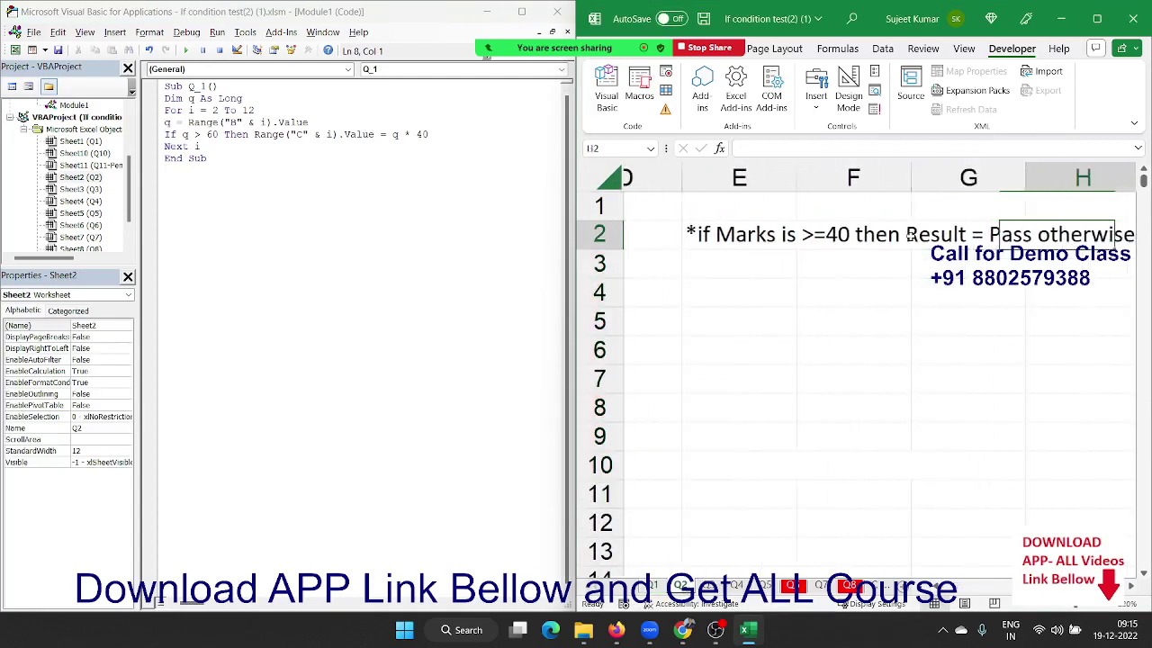
key(Right)
key(Left)
key(Home)
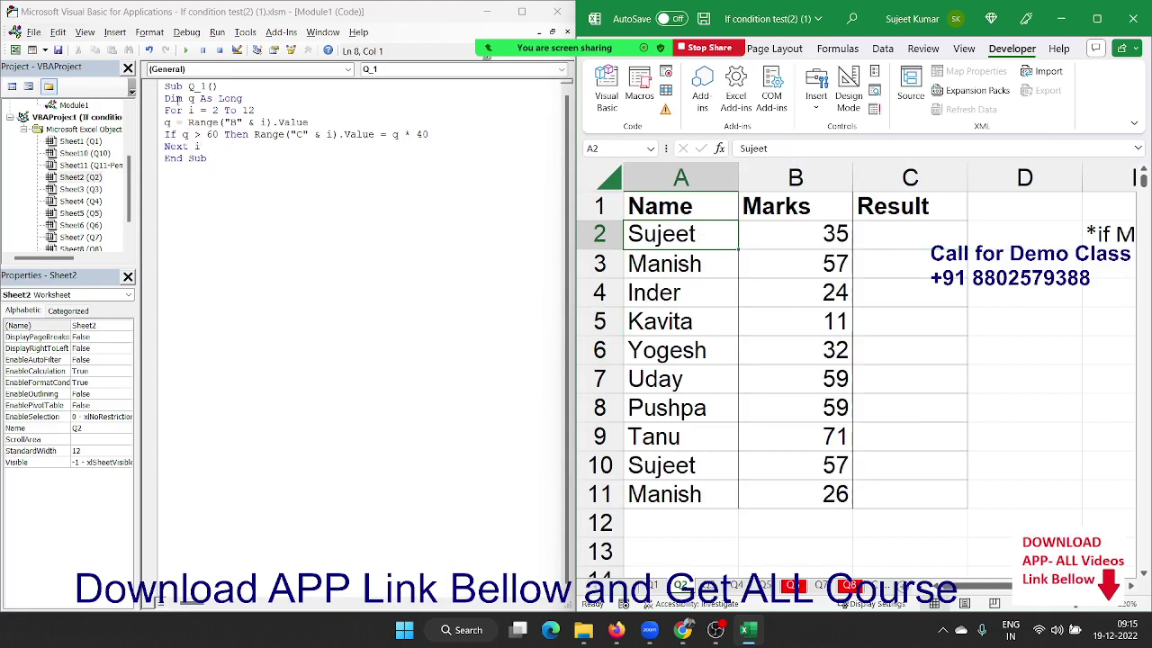
- Review Q_1's Dim line and Range expression, then add a blank line below End Sub
double_click(175, 99)
drag(241, 98, 155, 97)
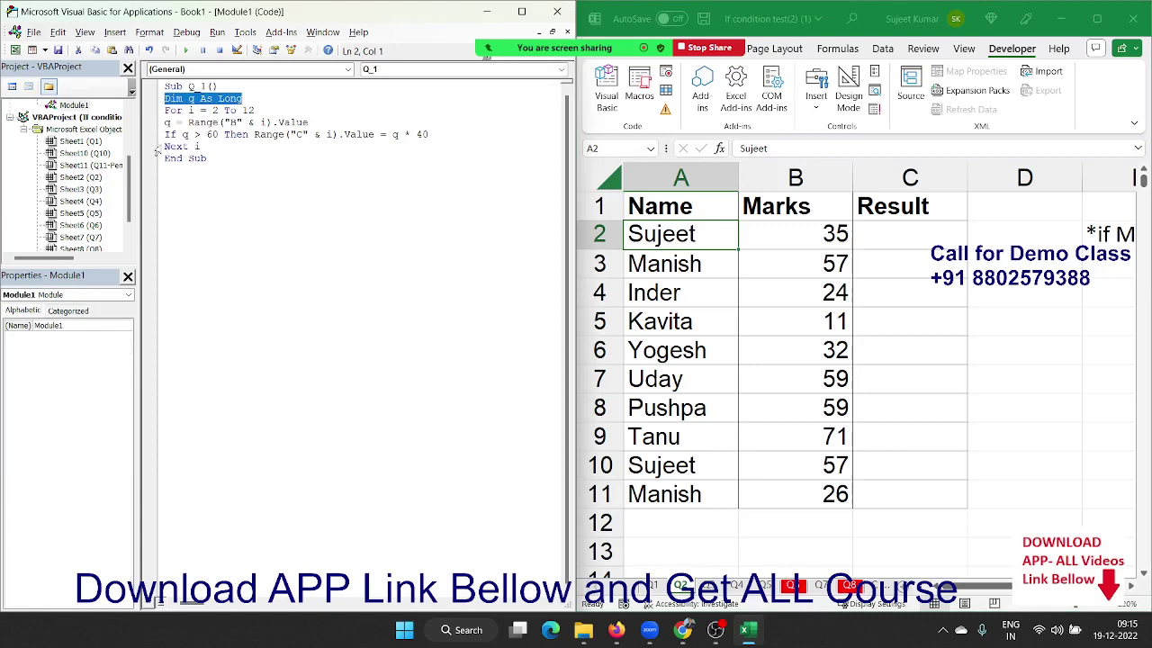
click(217, 160)
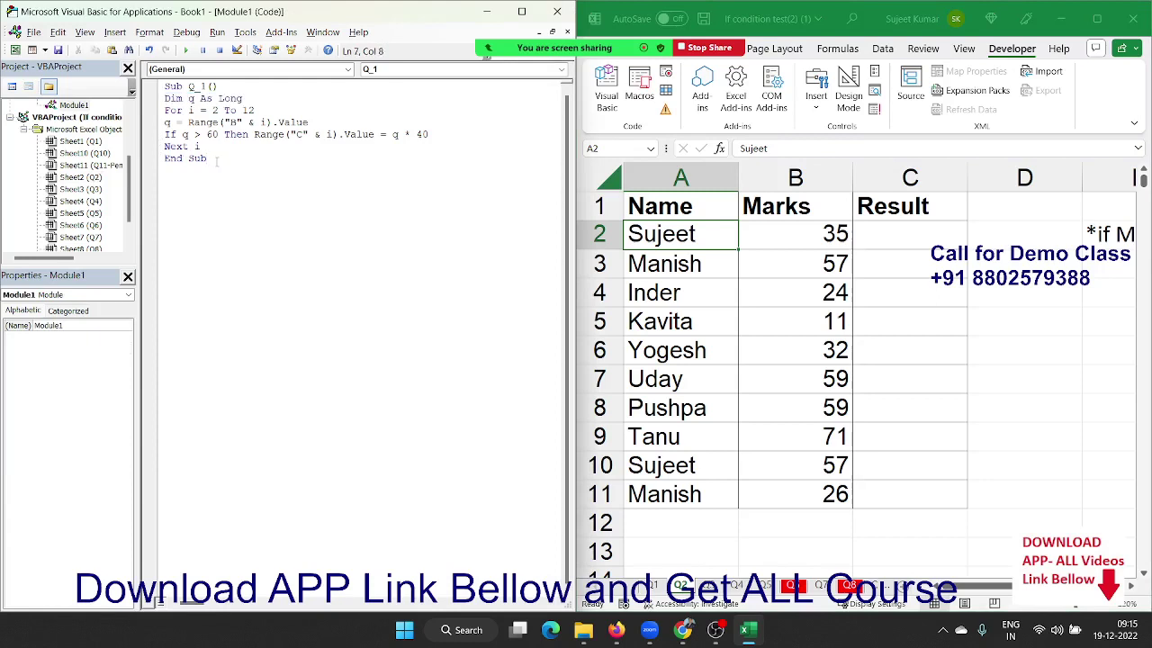
key(Return)
key(Return)
drag(188, 121, 310, 123)
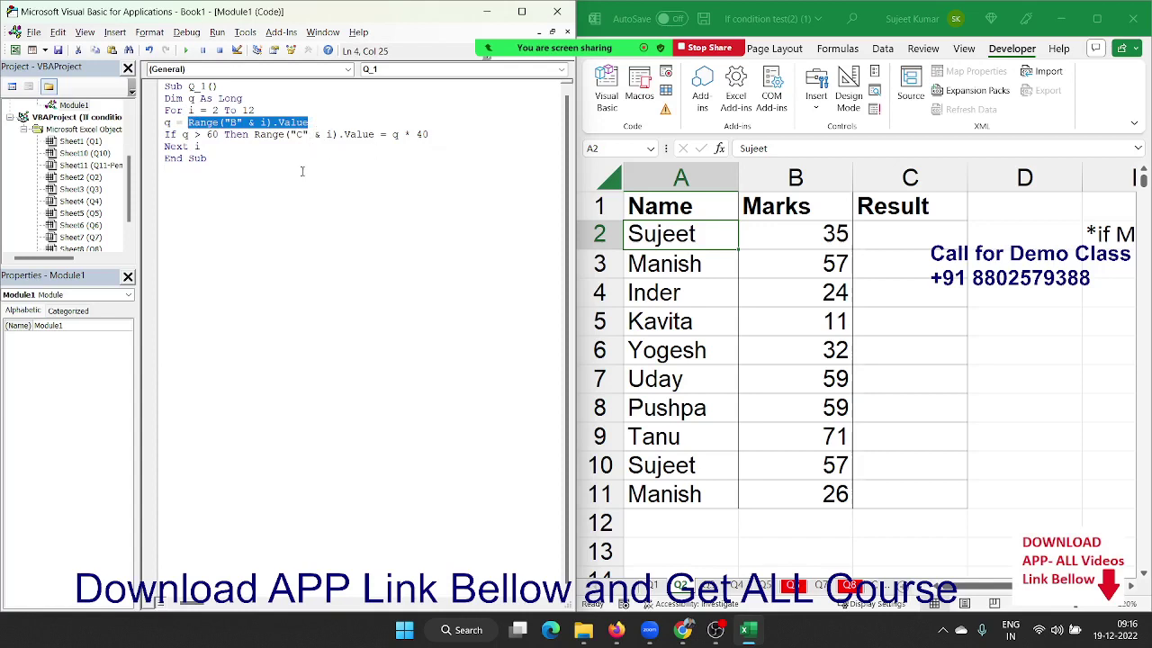
click(265, 188)
- Create Sub Q_2 containing a For i = 2 To 12 … Next i loop
text(su)
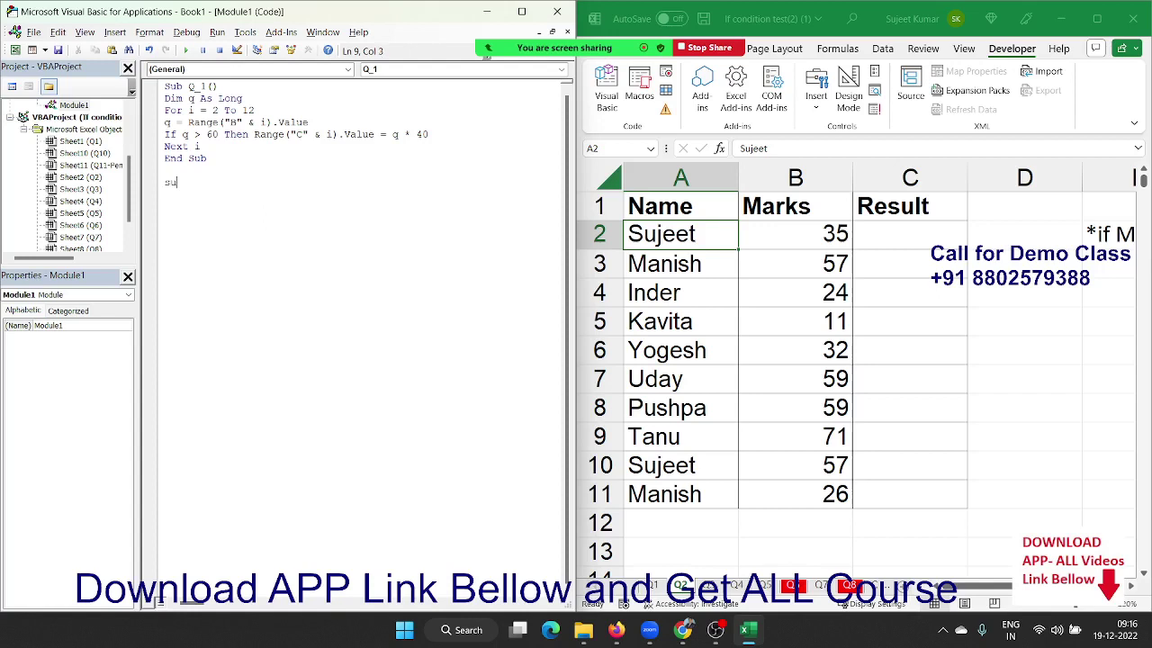
text(b Q_)
text(2)
key(Return)
key(Return)
key(Return)
key(Return)
key(Return)
key(Return)
key(Return)
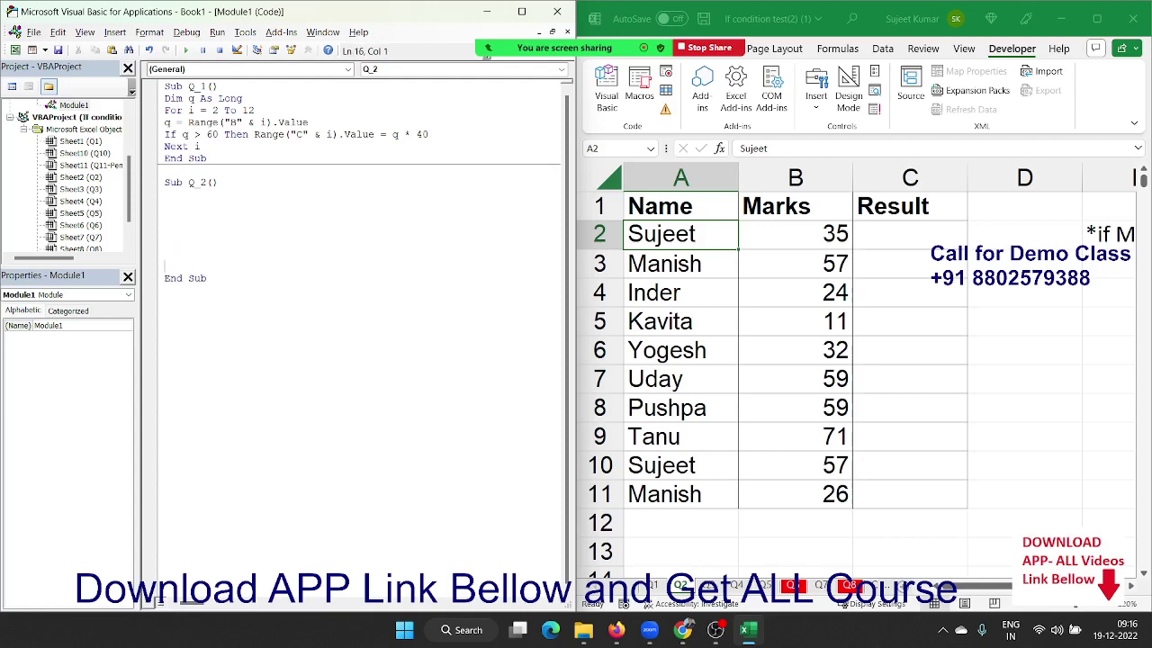
click(165, 206)
text(fo)
text(r i = )
text(2 to)
text(12)
key(Return)
key(Return)
key(Return)
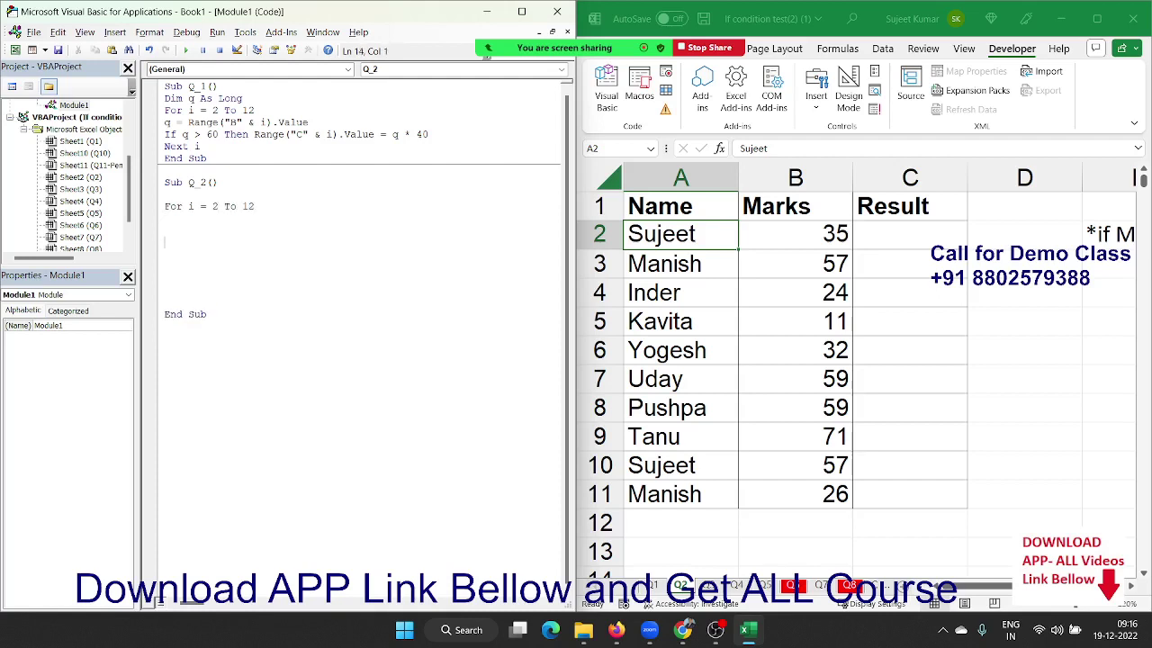
text(next i)
key(Up)
key(Up)
key(Up)
key(Home)
key(Return)
key(Return)
key(Return)
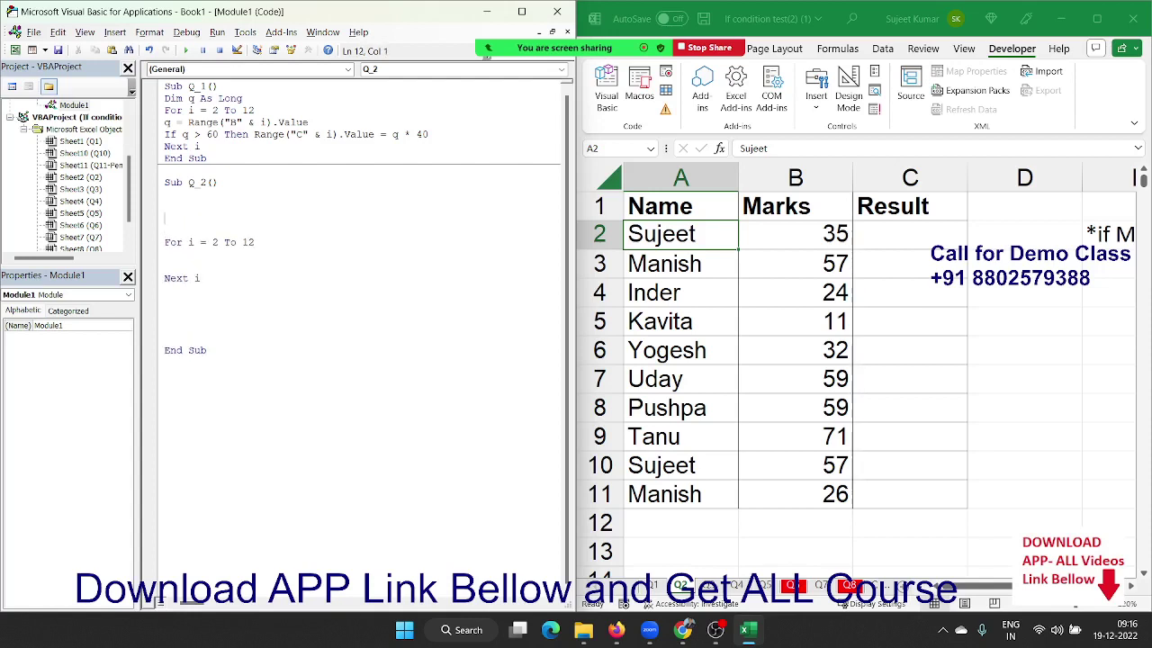
key(Up)
key(Up)
key(Up)
key(Up)
- Declare Dim m As Long and add If m >= 40 Then inside the loop
key(Down)
text(dim)
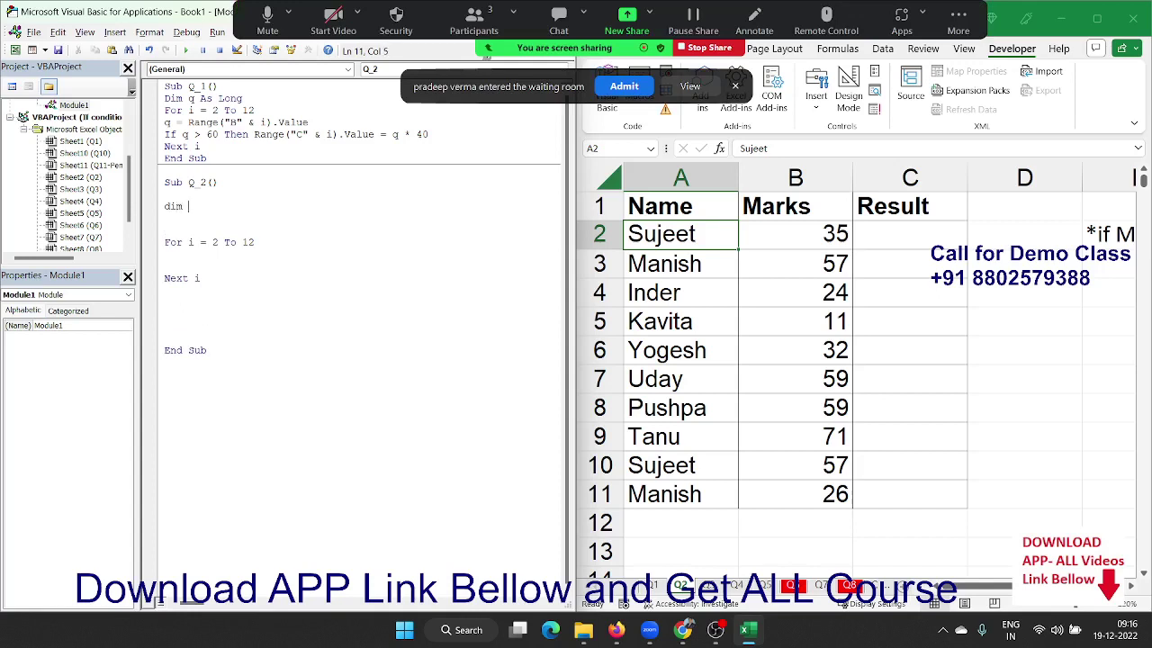
click(636, 90)
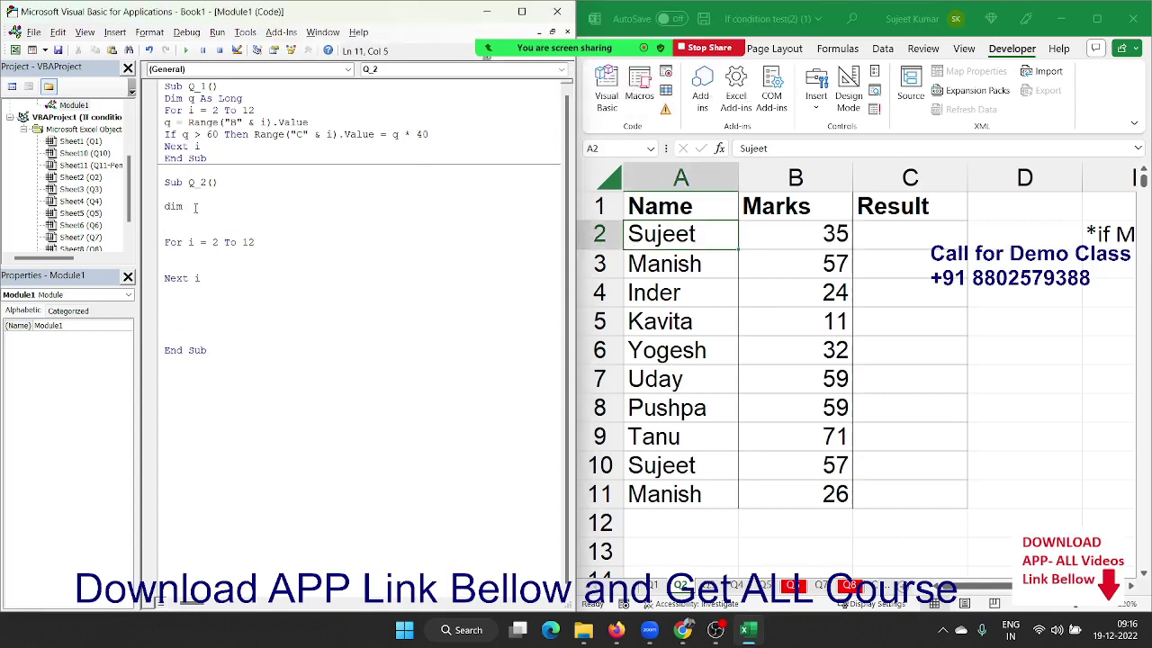
text(m as )
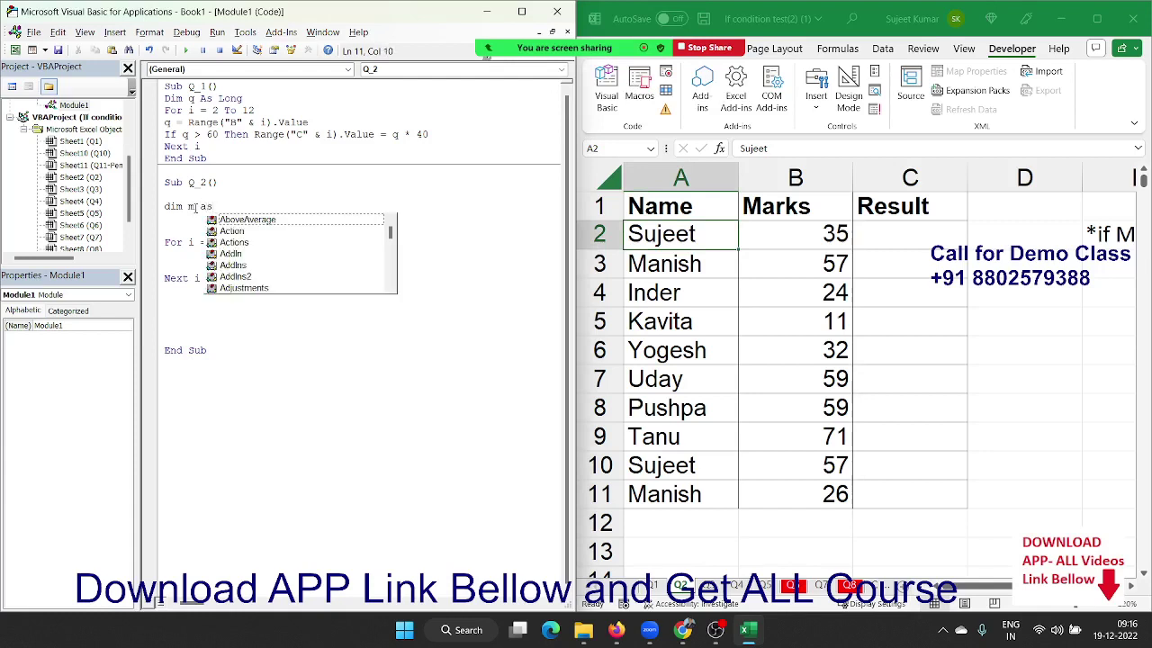
text(Long)
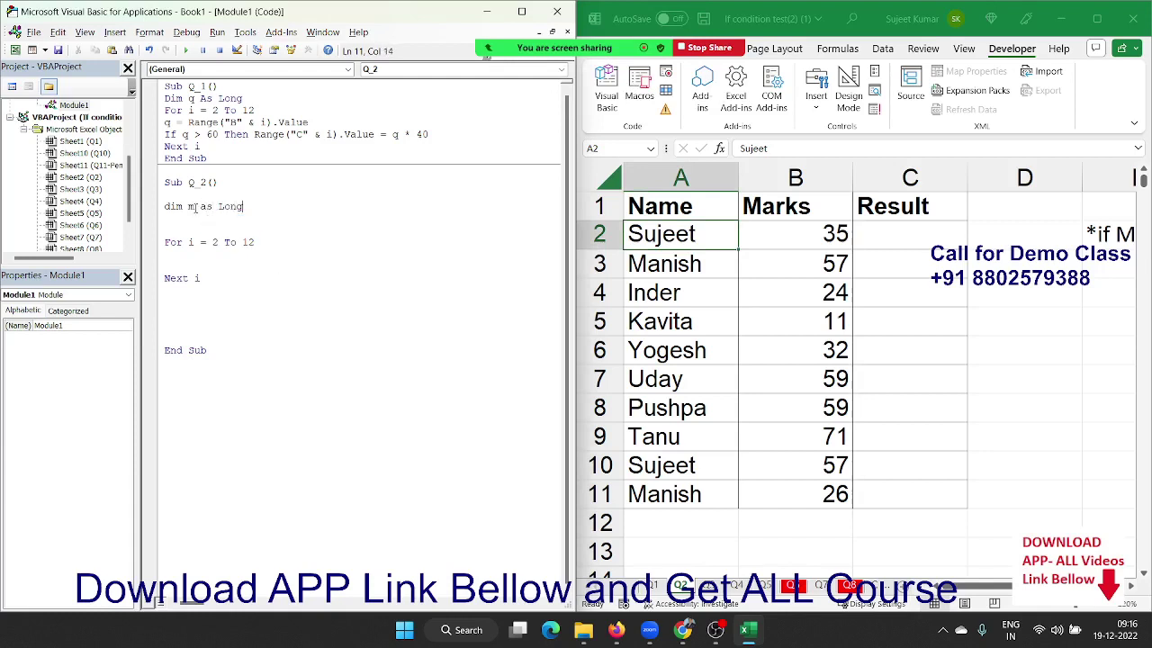
key(Return)
key(Return)
key(Return)
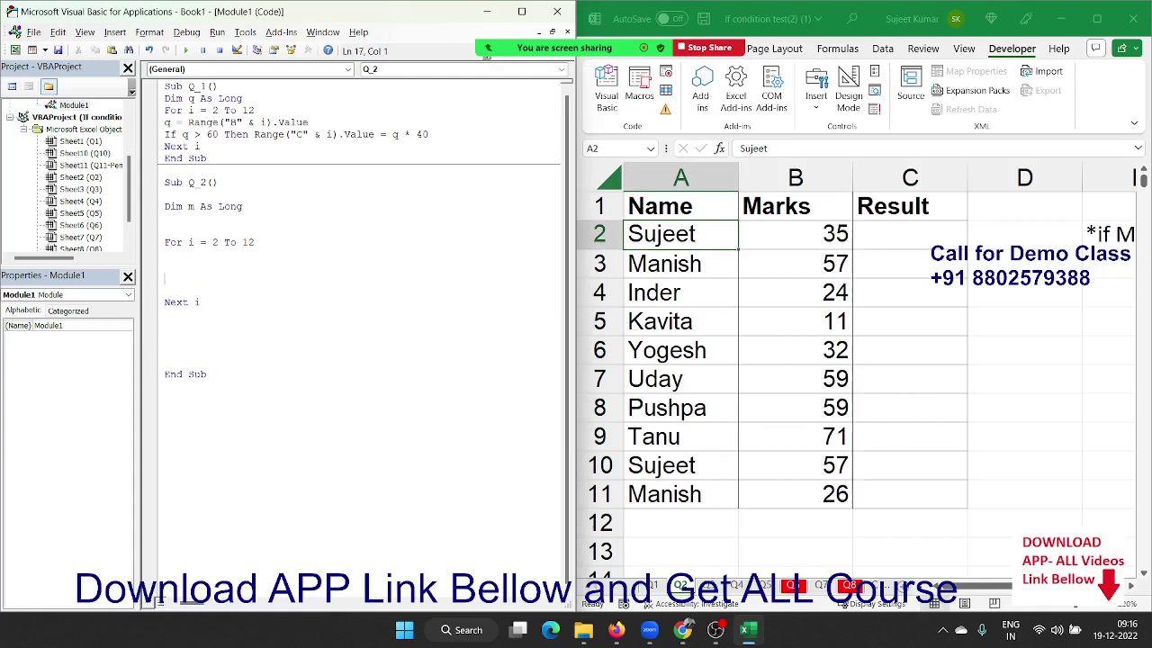
text(if )
text(m>)
text(=40 )
text(then)
key(Return)
key(Return)
key(Return)
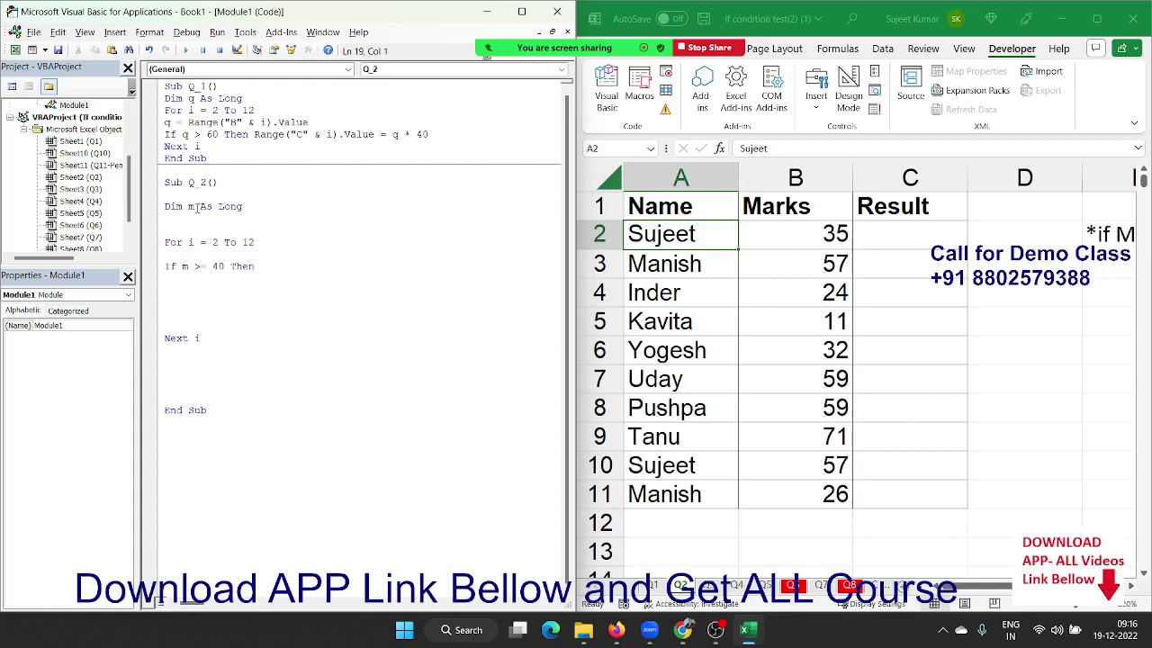
- Allow a meeting participant to record locally from the Zoom participants list
mouse_move(509, 25)
click(474, 18)
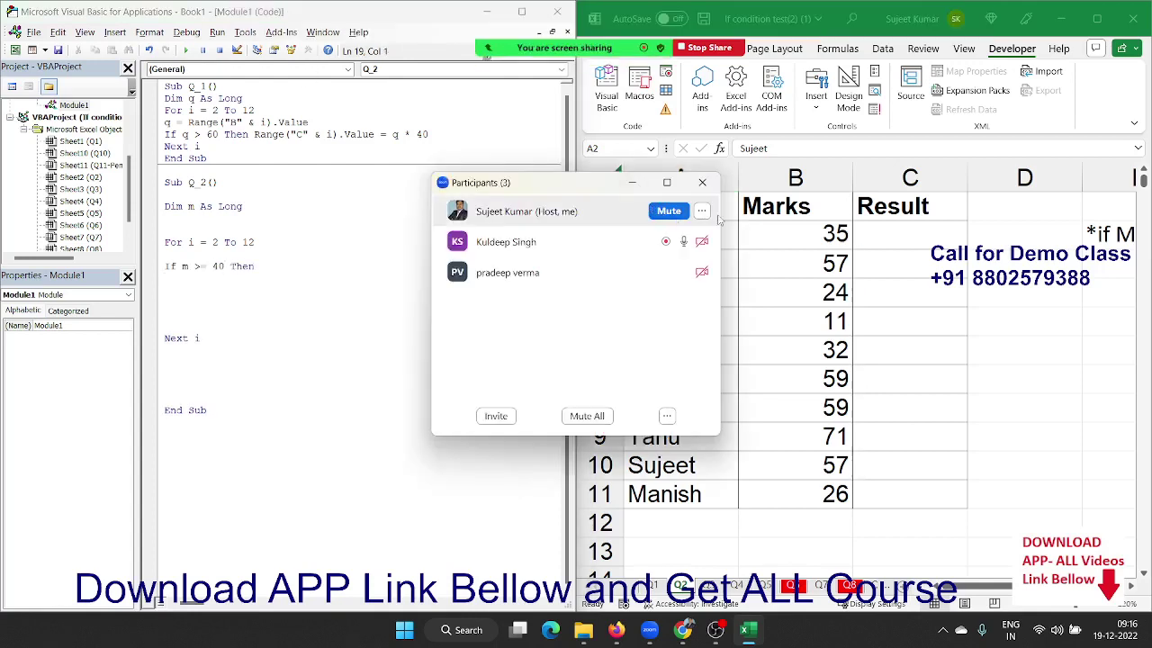
click(702, 272)
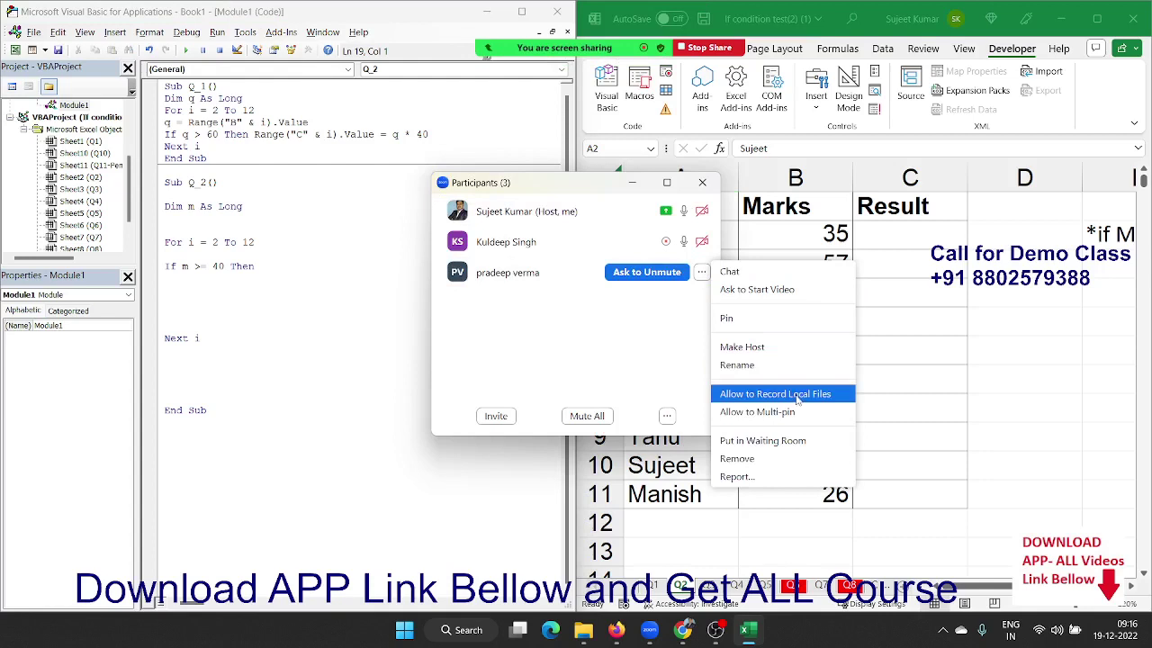
click(793, 394)
click(703, 183)
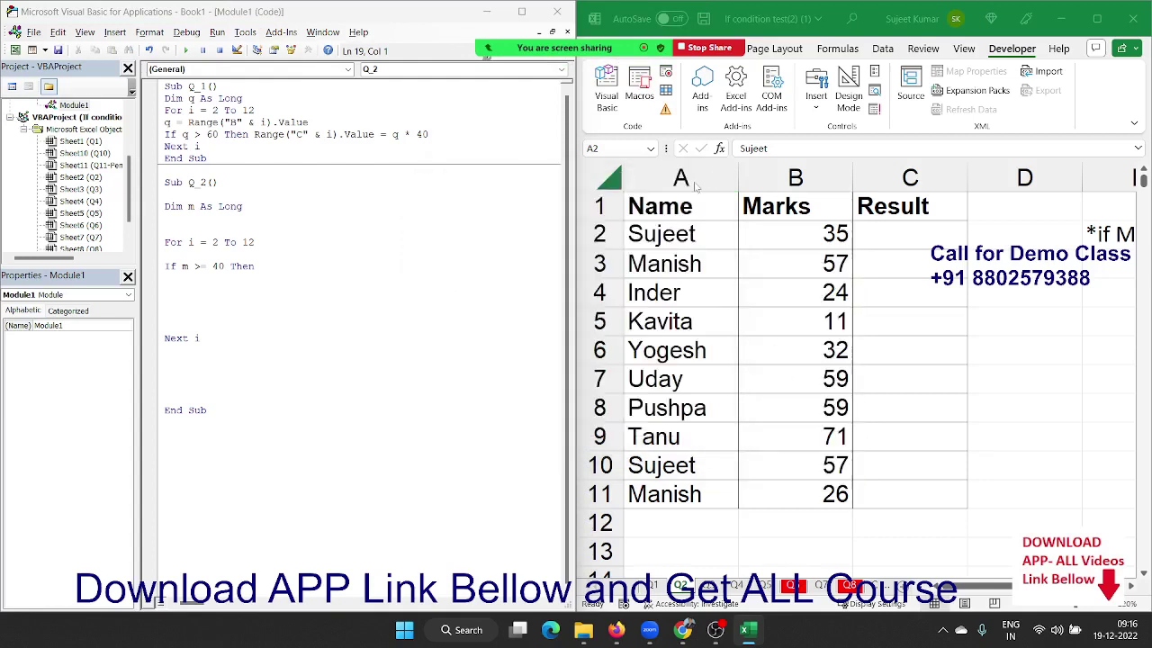
click(309, 289)
- Under the If line, write Range("C" & i).Value = "Pass"
text(ran)
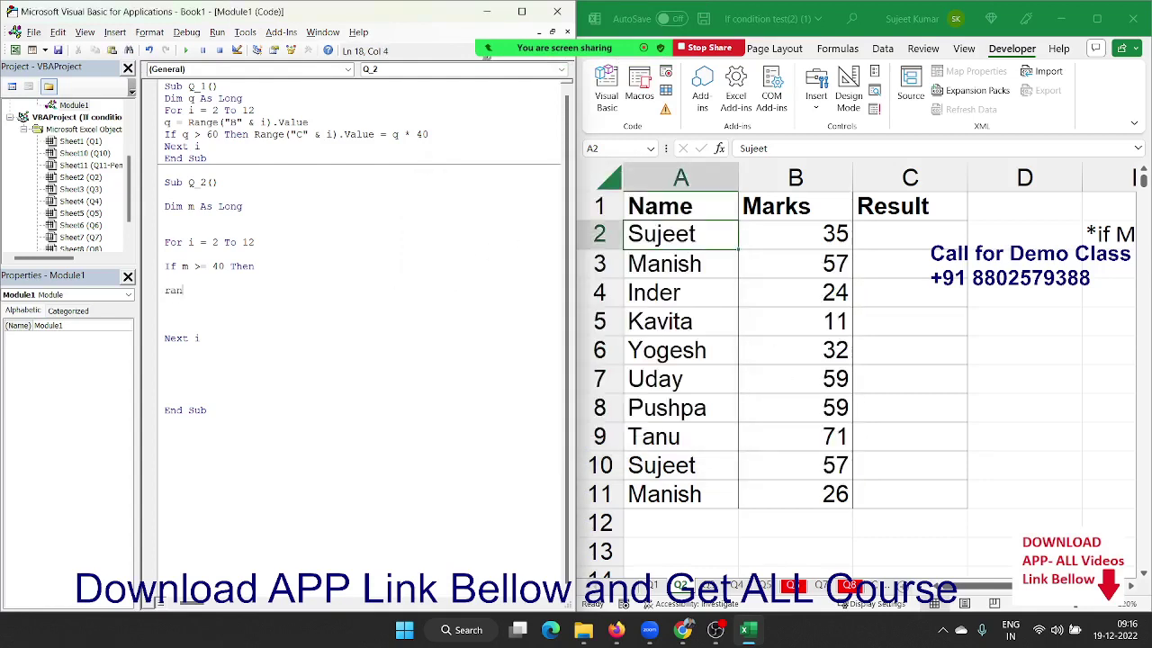
text(ge)
key(BackSpace)
key(BackSpace)
key(BackSpace)
key(BackSpace)
key(BackSpace)
text(Range("B" & i).Value)
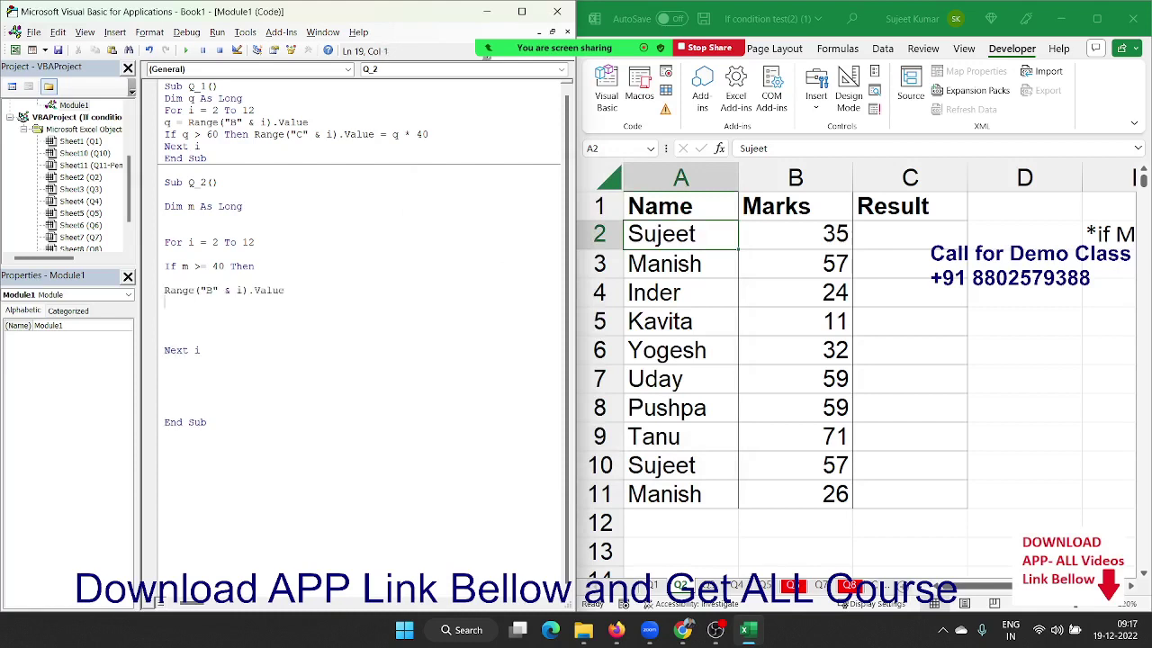
key(BackSpace)
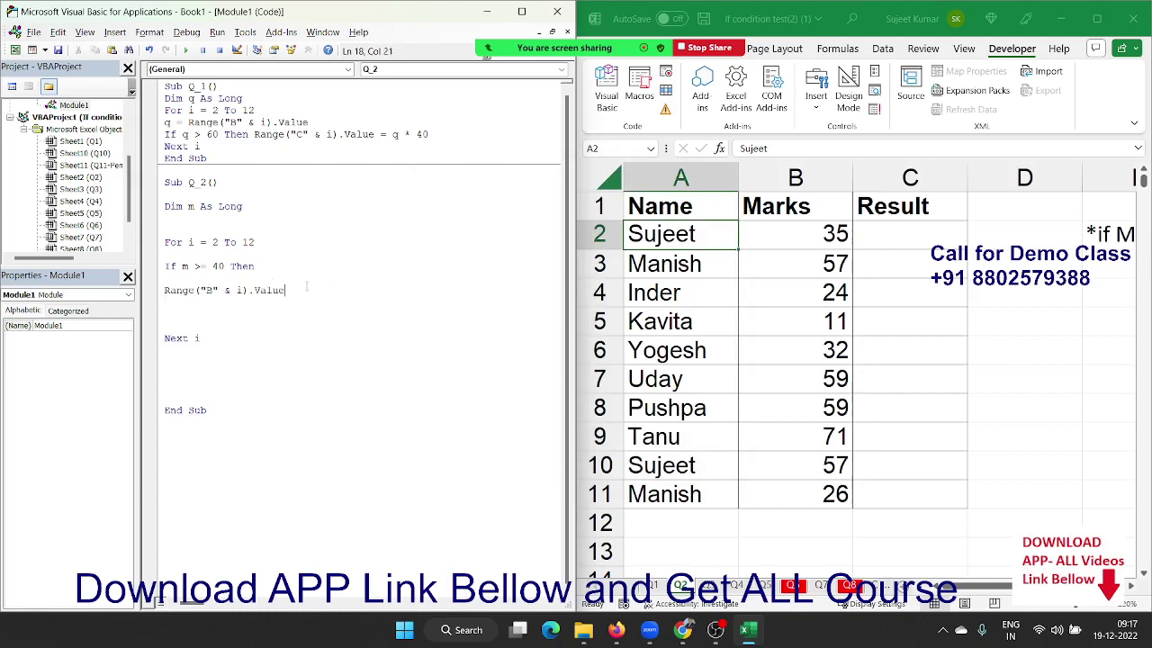
click(214, 290)
key(BackSpace)
text(C)
key(Down)
click(322, 291)
text(= )
text("P)
text(as)
text(s")
key(Return)
- Add an Else branch setting the cell to "Fail", then close with End If
text(E)
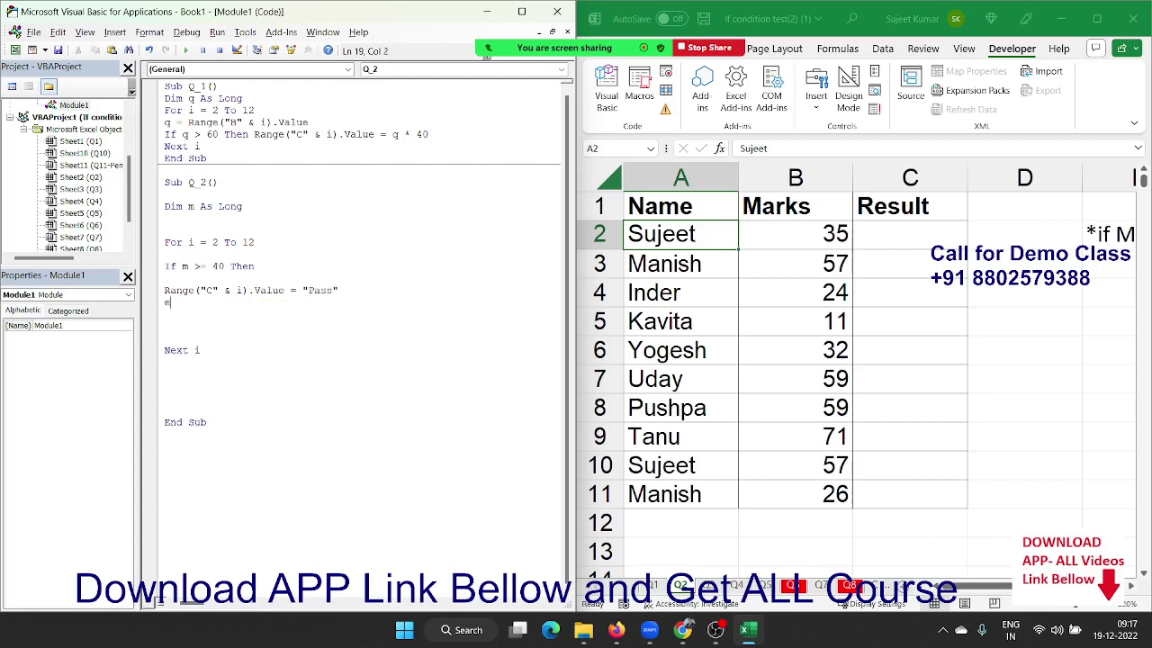
text(lse)
key(Return)
key(shift+Down)
key(ctrl+c)
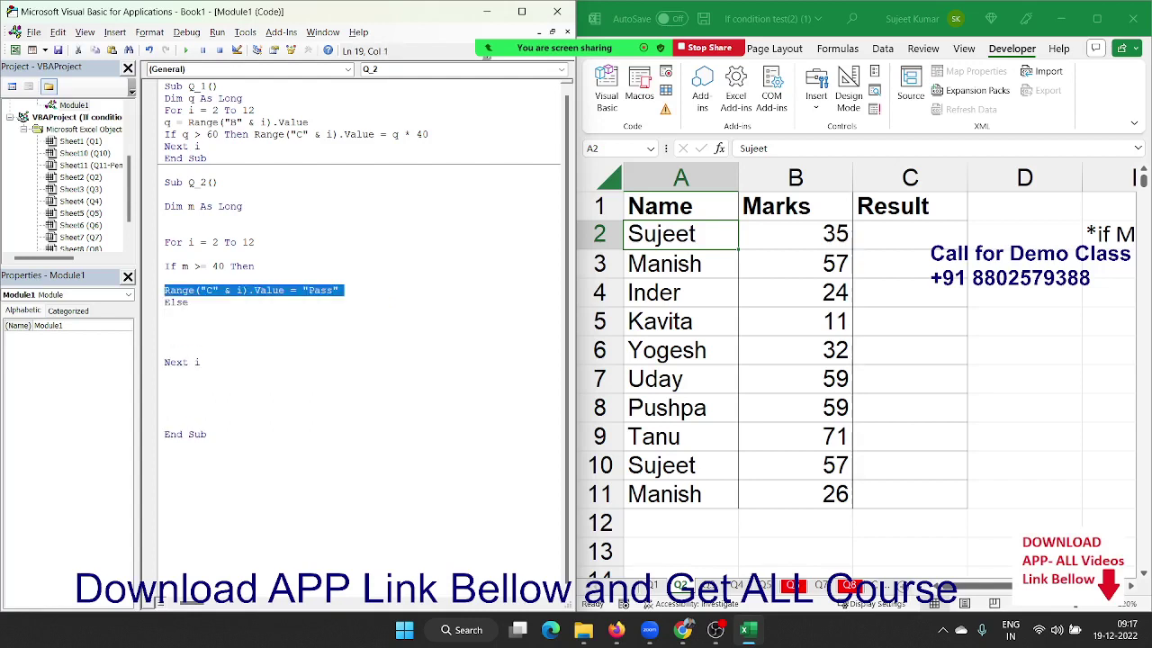
key(Down)
key(ctrl+v)
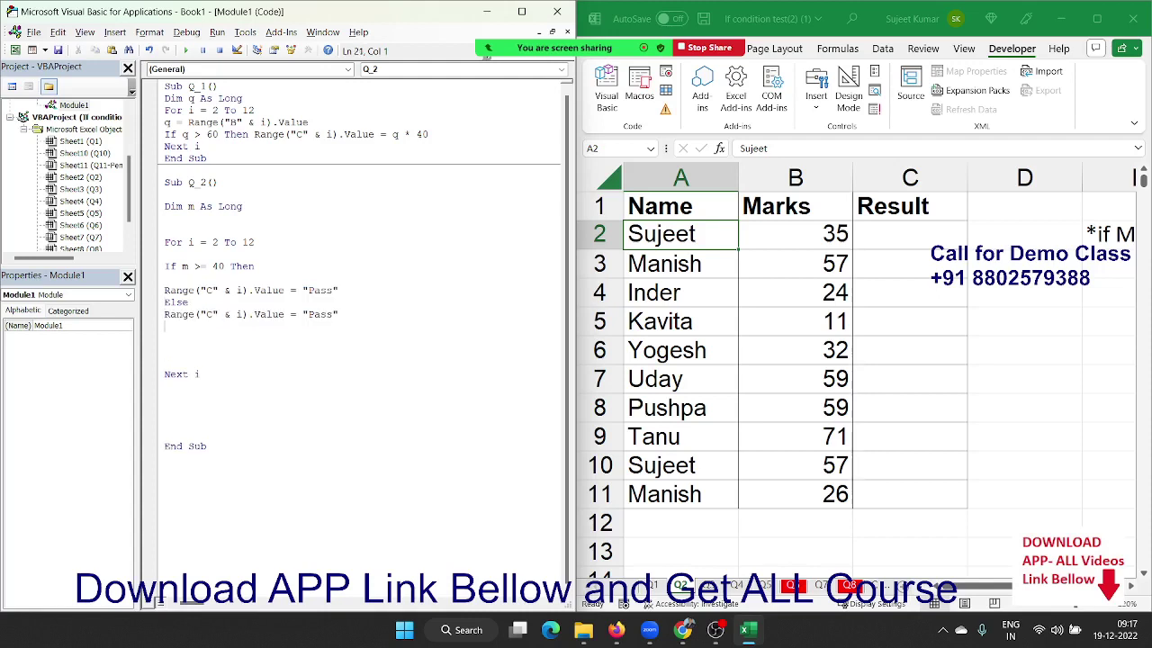
double_click(322, 314)
text(Fail)
key(Return)
text(end if)
- Add m = Range("B" & i).Value right after the For line
click(165, 278)
key(Return)
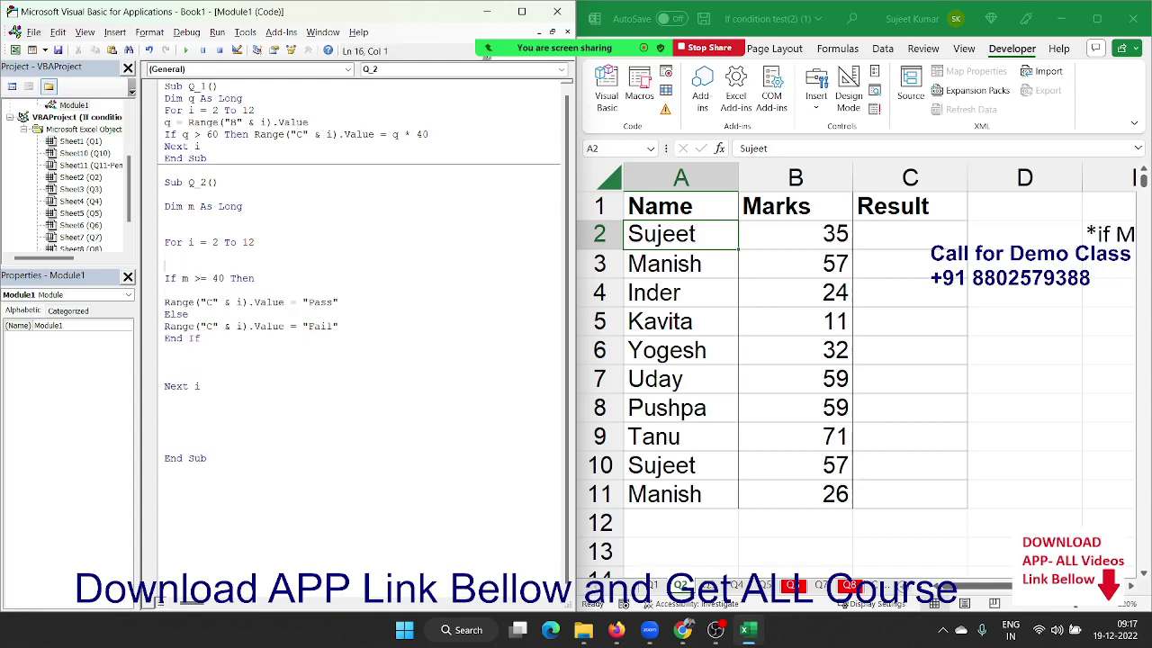
text(m=)
key(ctrl+v)
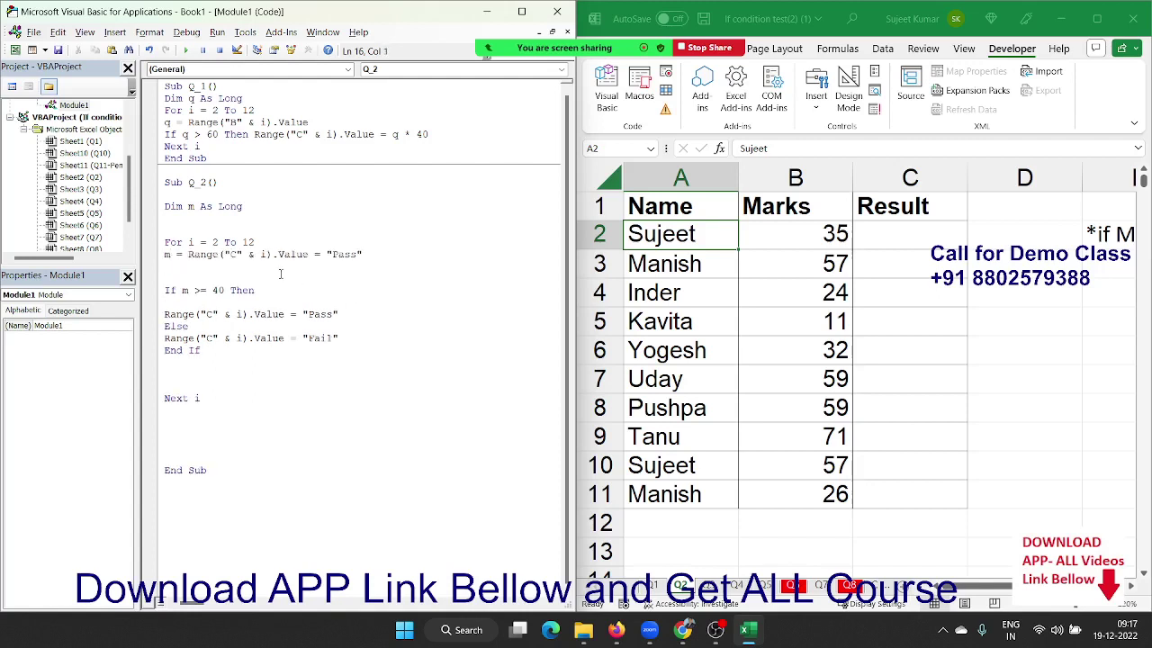
click(224, 255)
key(Delete)
text(B)
double_click(247, 242)
drag(362, 254, 331, 255)
key(Delete)
key(Delete)
key(BackSpace)
key(BackSpace)
key(BackSpace)
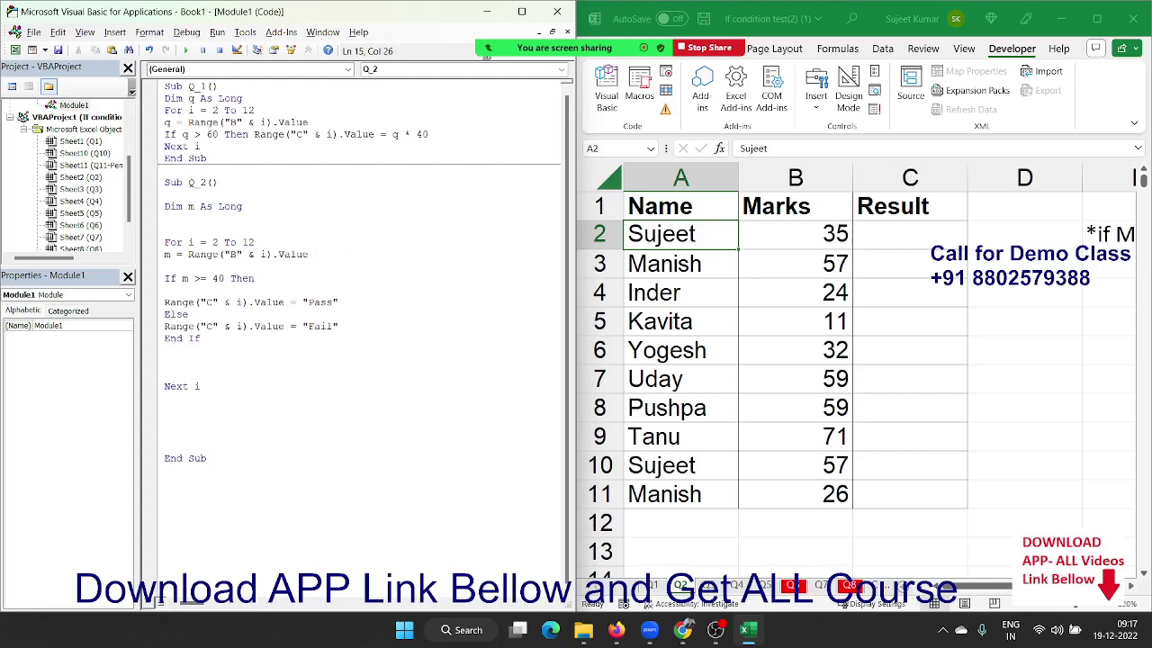
click(246, 385)
- Run Q_2 to fill Result with Pass/Fail, then delete blank lines around Next i and the If line
click(183, 51)
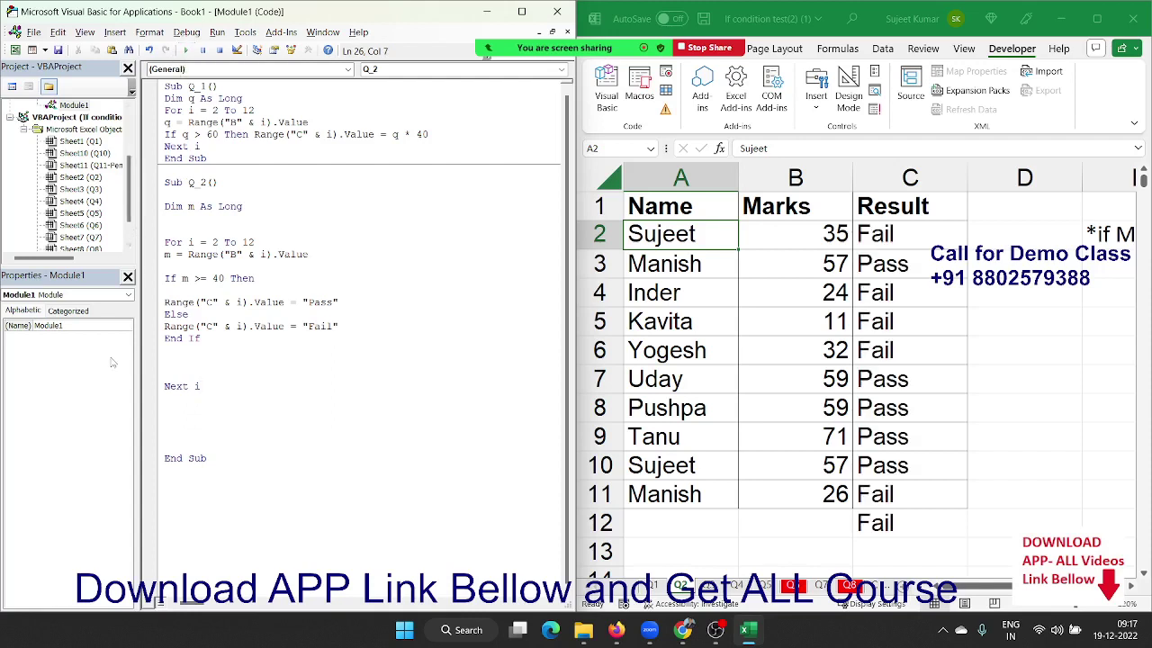
key(Delete)
key(Delete)
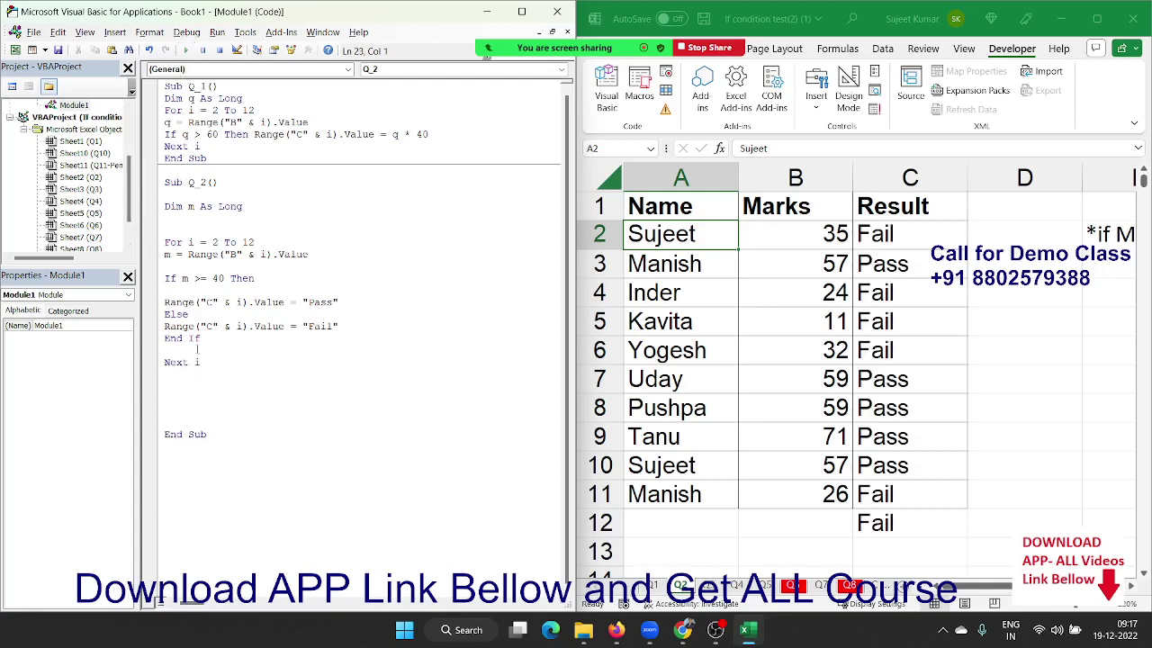
key(Delete)
key(Up)
key(Up)
key(Up)
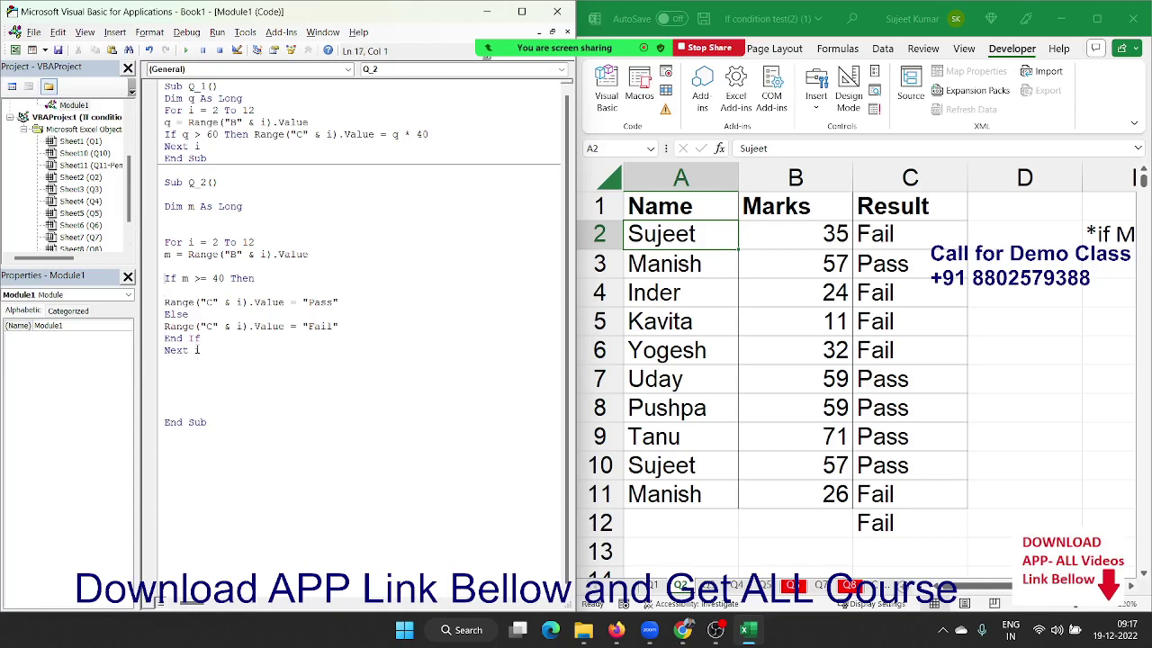
key(Up)
key(Delete)
key(Down)
key(Down)
key(Down)
key(Down)
key(Down)
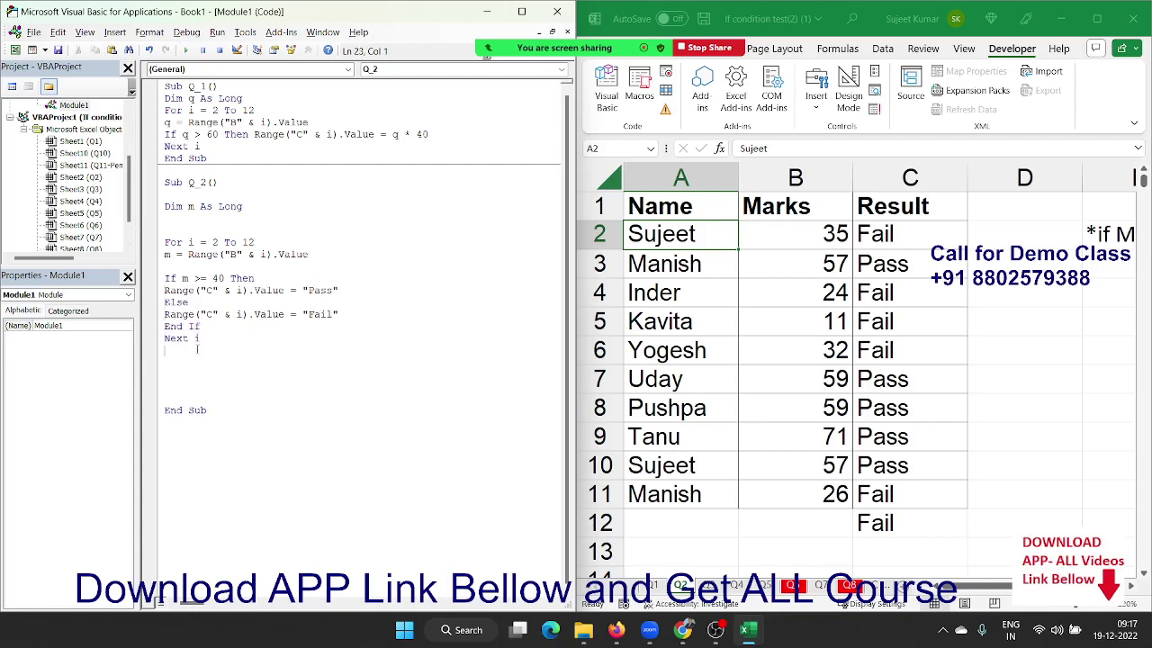
key(Delete)
- Delete Q_2's remaining blank lines before End Sub, above the If line, and between Dim and For
key(Delete)
key(Delete)
key(Delete)
key(Delete)
key(Up)
key(Up)
key(Up)
key(Up)
key(Delete)
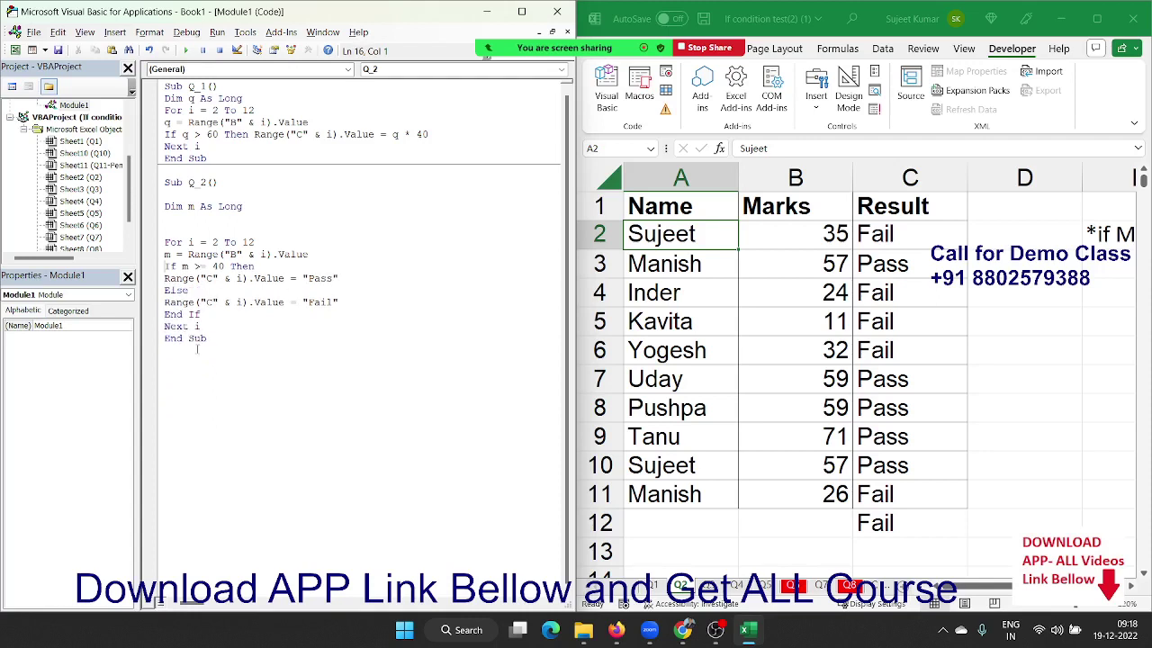
click(196, 350)
key(Up)
key(Up)
key(Up)
key(Delete)
key(Delete)
key(Up)
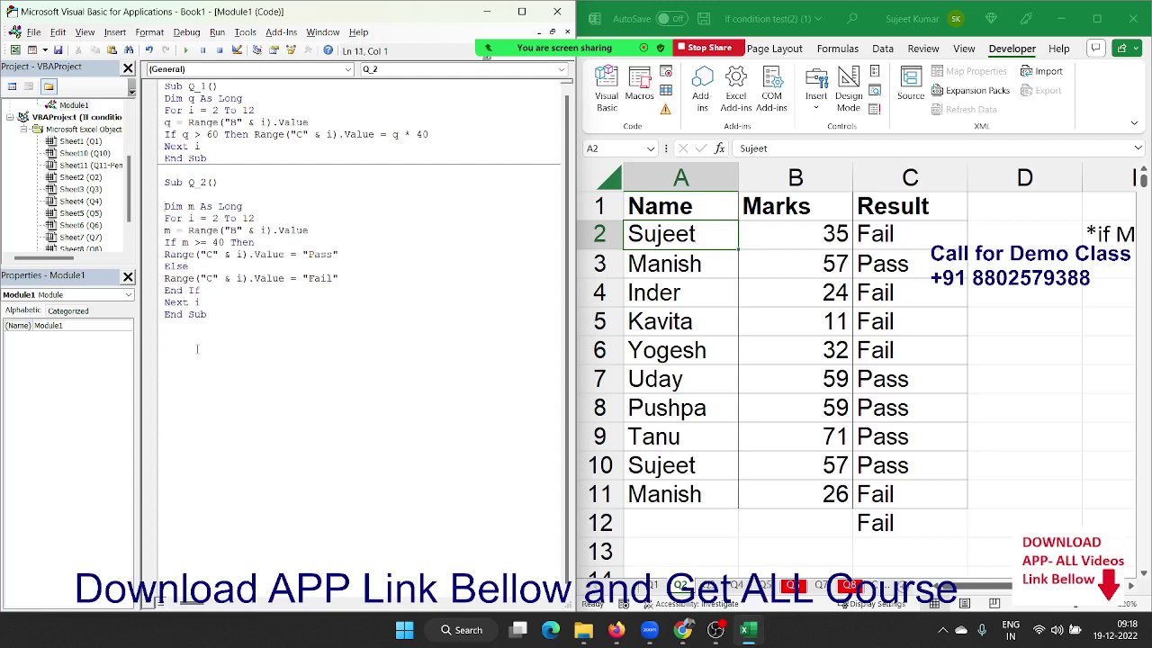
key(Delete)
key(Down)
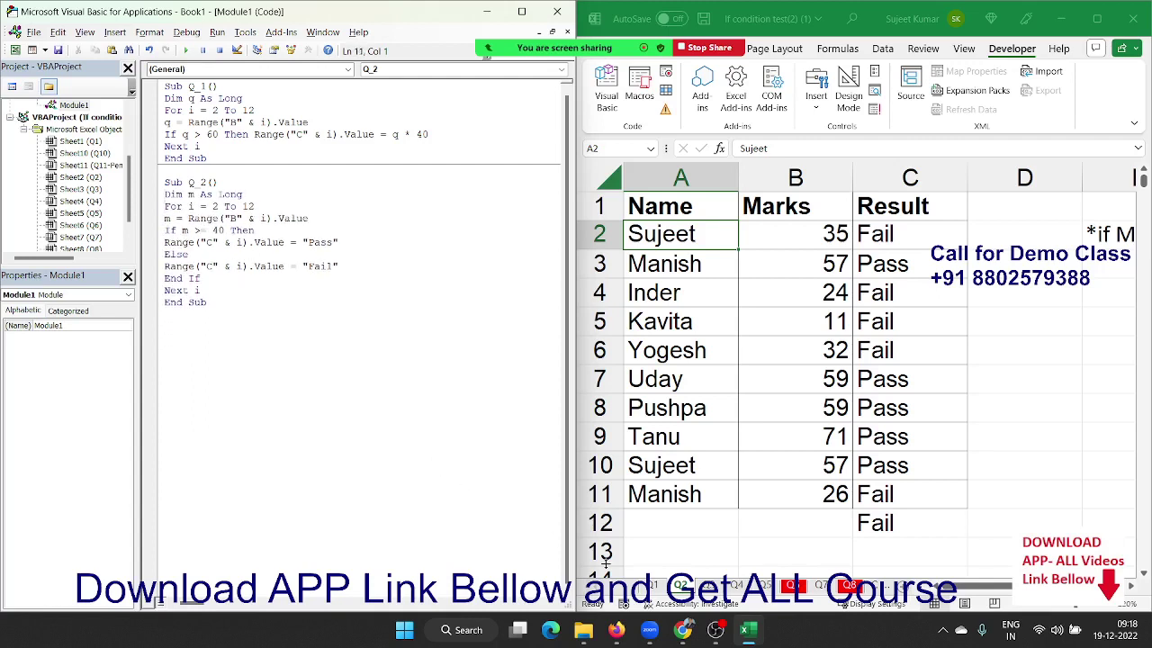
- On sheet Q3, copy the whole Q_2 macro and paste a duplicate below it
click(715, 584)
click(939, 284)
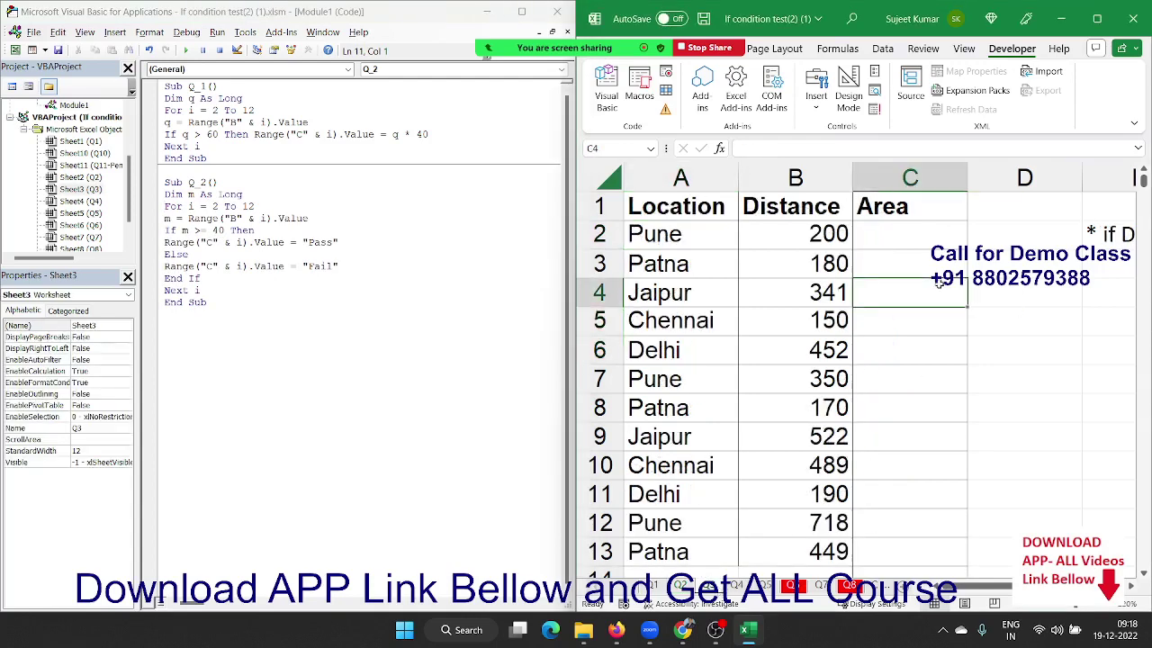
click(209, 302)
mouse_move(209, 302)
mouse_down()
mouse_move(165, 254)
mouse_move(164, 182)
mouse_up()
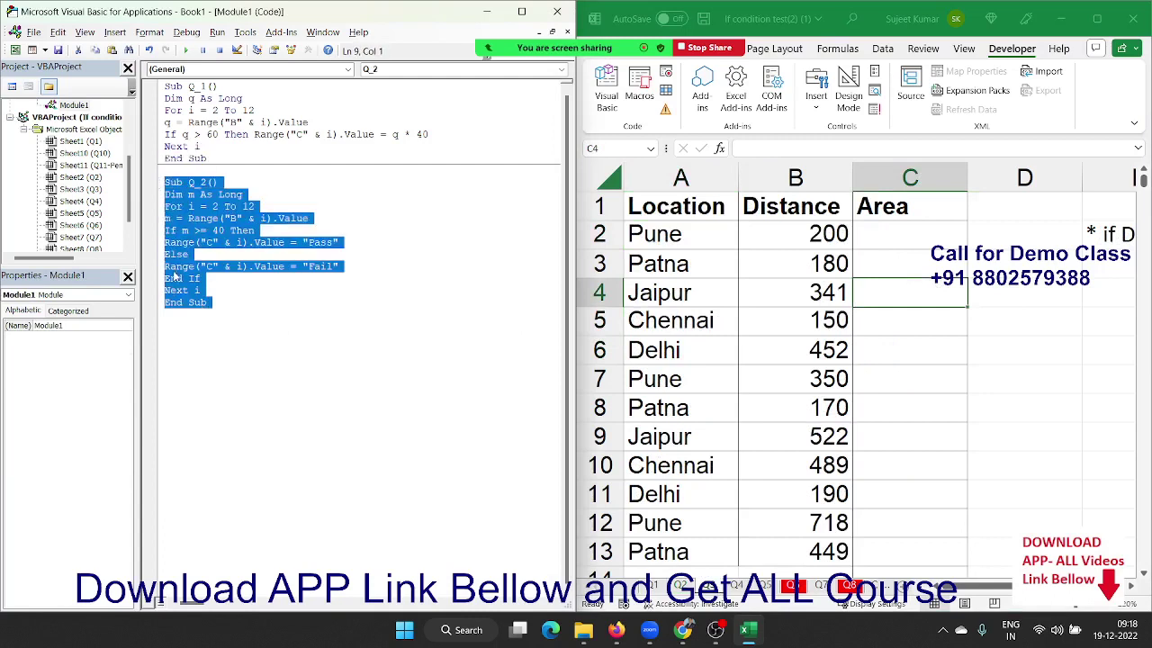
key(ctrl+c)
click(207, 303)
key(ctrl+v)
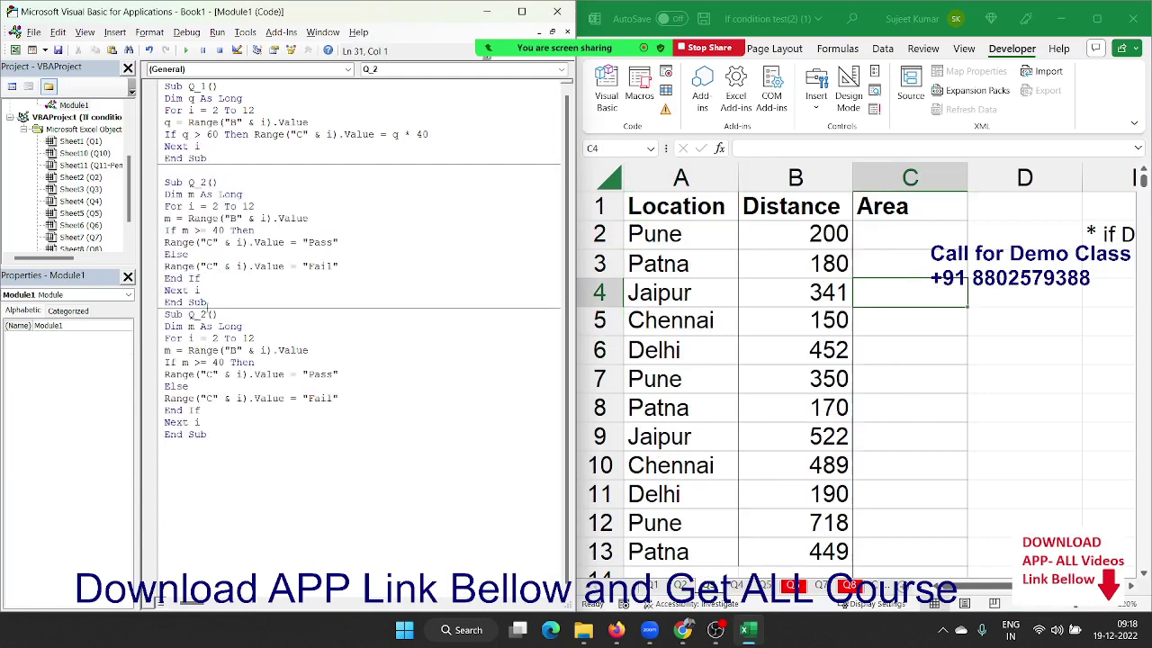
- Rename the copy Q_3 and change 40 to 200, Pass to SDT, and Fail to Local
drag(209, 302, 206, 314)
click(206, 314)
key(BackSpace)
text(3)
click(240, 373)
double_click(218, 362)
text(200)
double_click(322, 374)
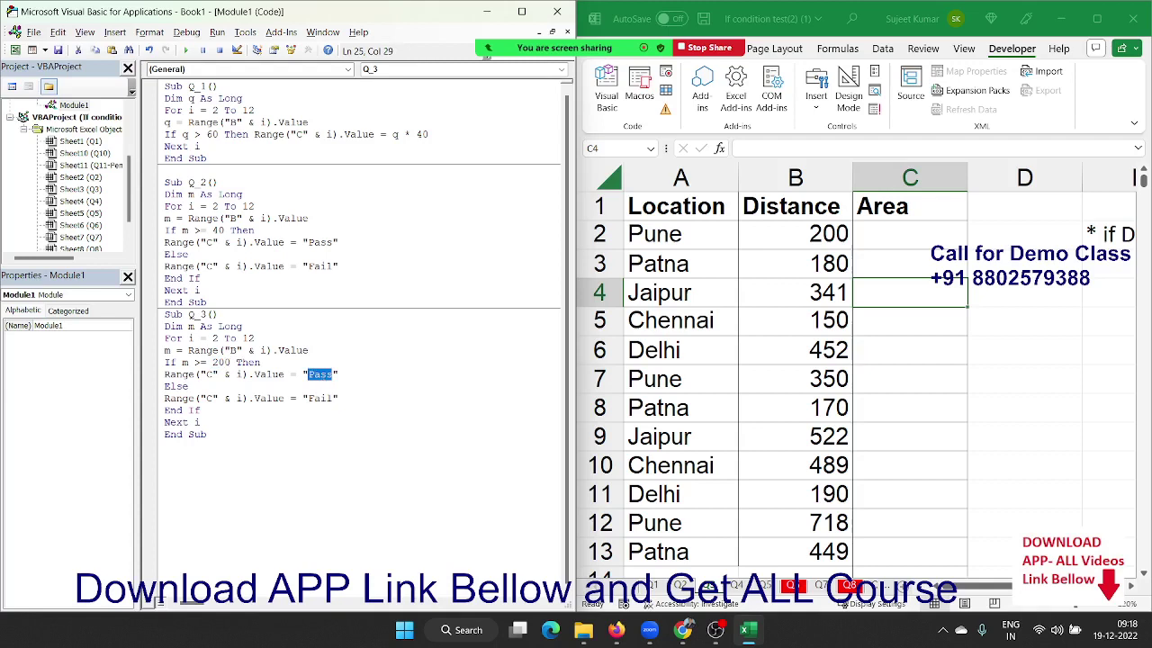
text(SDT)
double_click(320, 398)
text(L)
text(ocal)
- Review the Q3 distance table and run Q_3 to fill Area with SDT or Local
click(1012, 340)
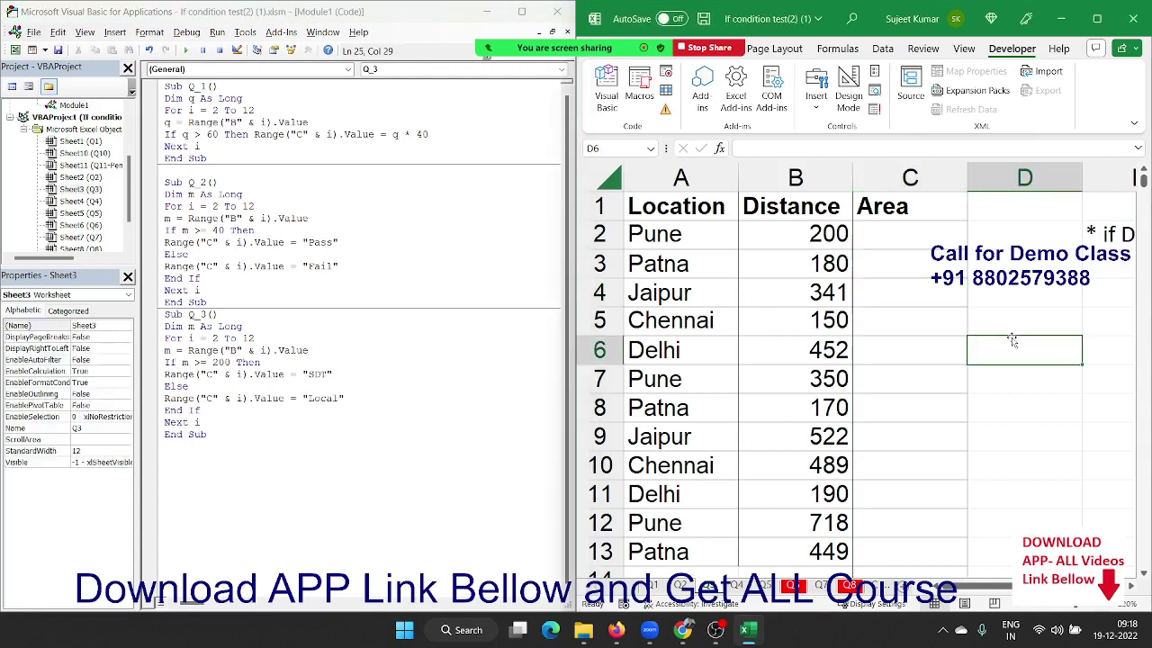
key(Right)
key(Right)
key(Right)
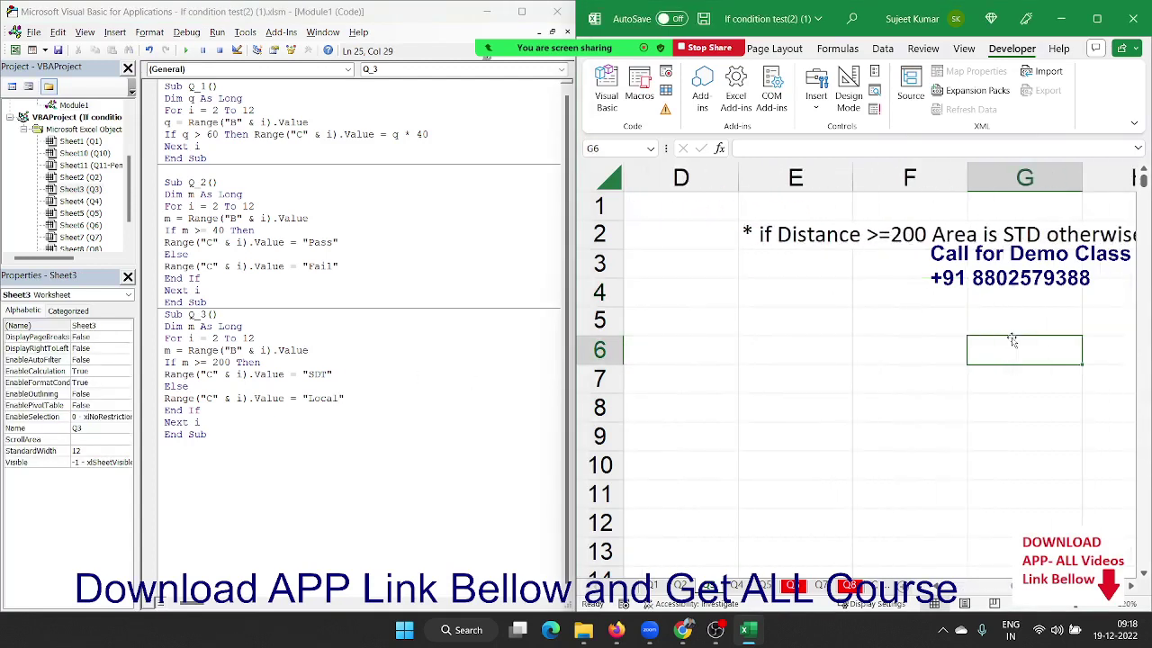
key(Right)
key(Right)
key(Left)
key(Home)
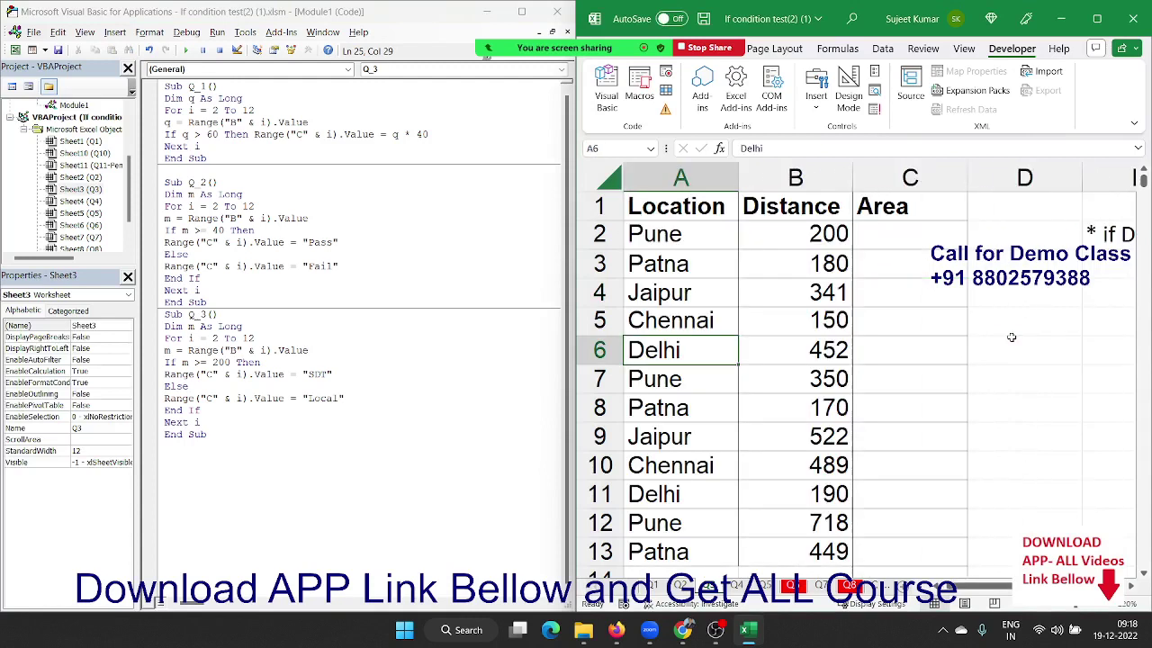
click(363, 374)
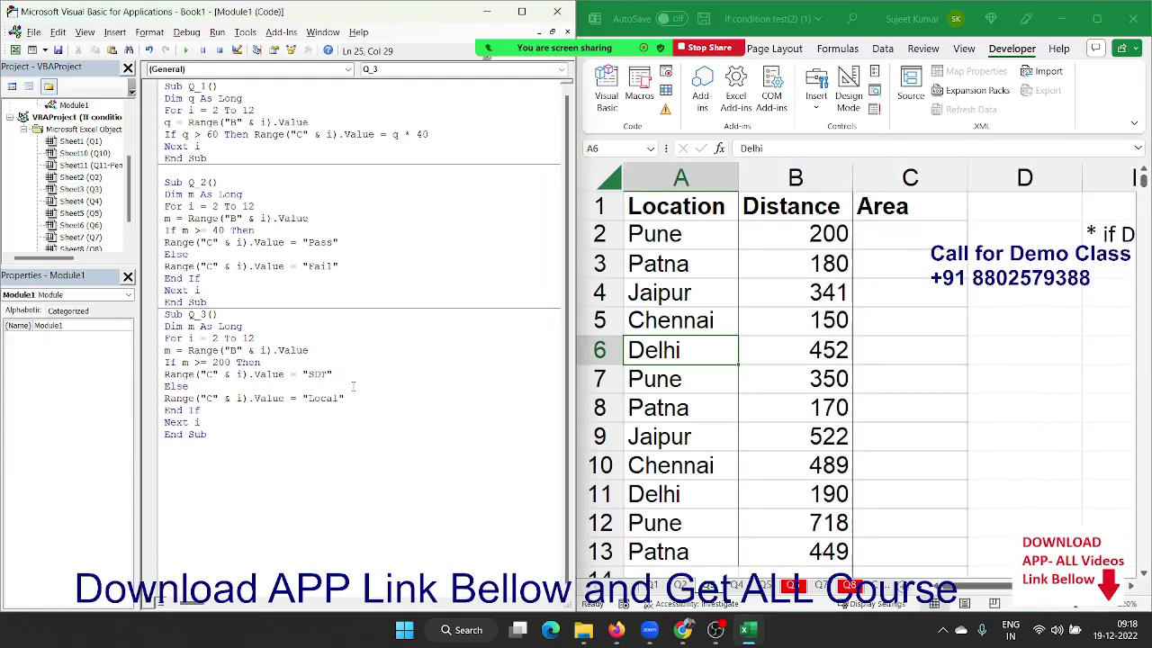
click(187, 50)
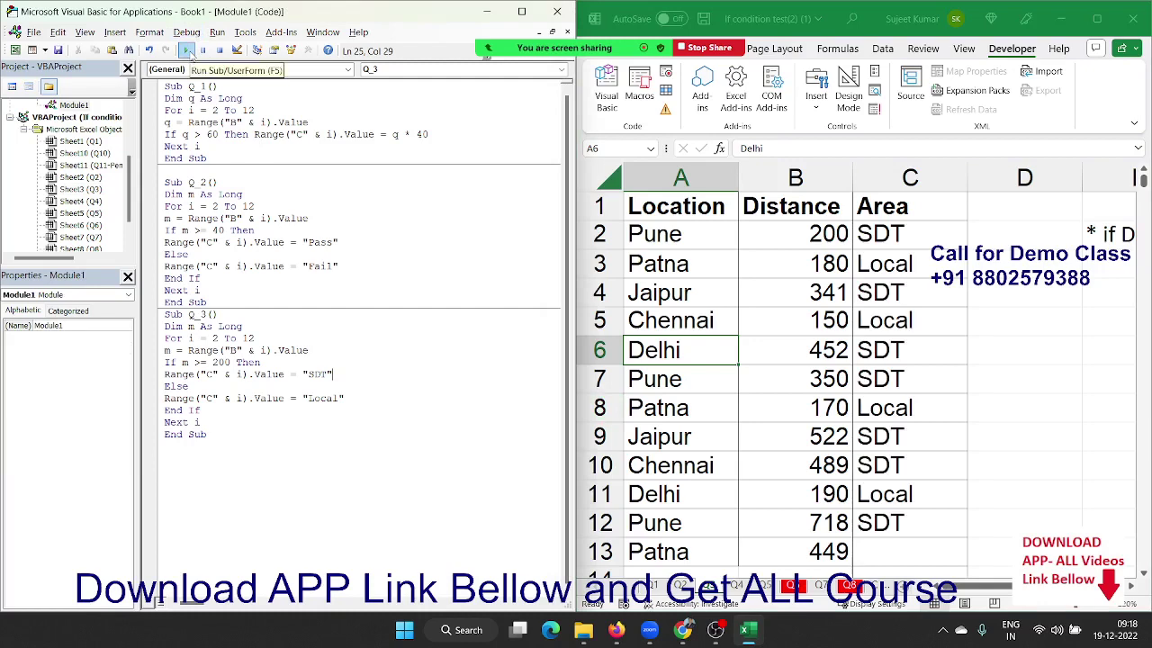
scroll(954, 396, down, 3)
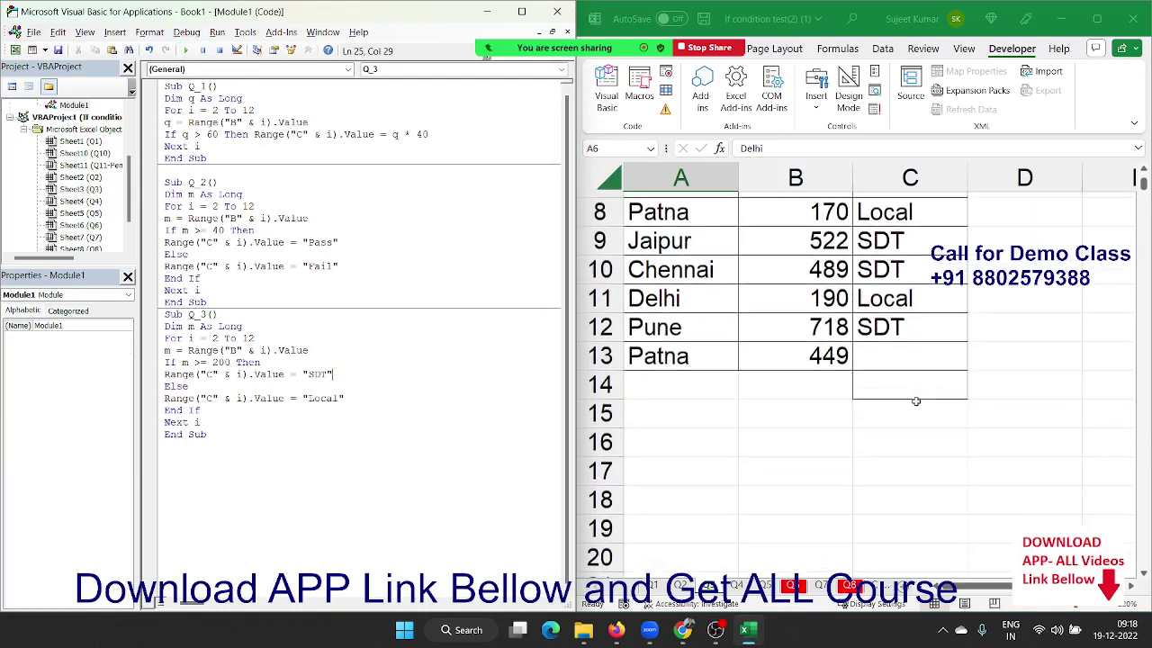
- Change Q_3's loop end from 12 to 13 and rerun it so row 13 is filled
click(255, 338)
key(BackSpace)
text(3)
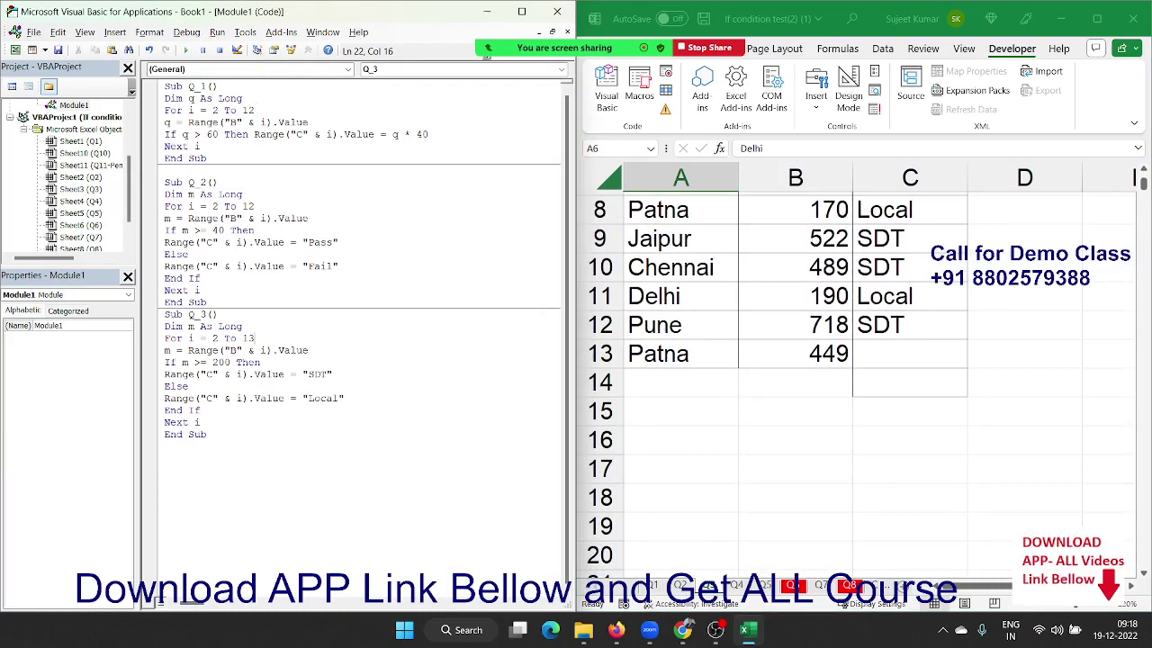
click(230, 409)
click(185, 50)
click(882, 322)
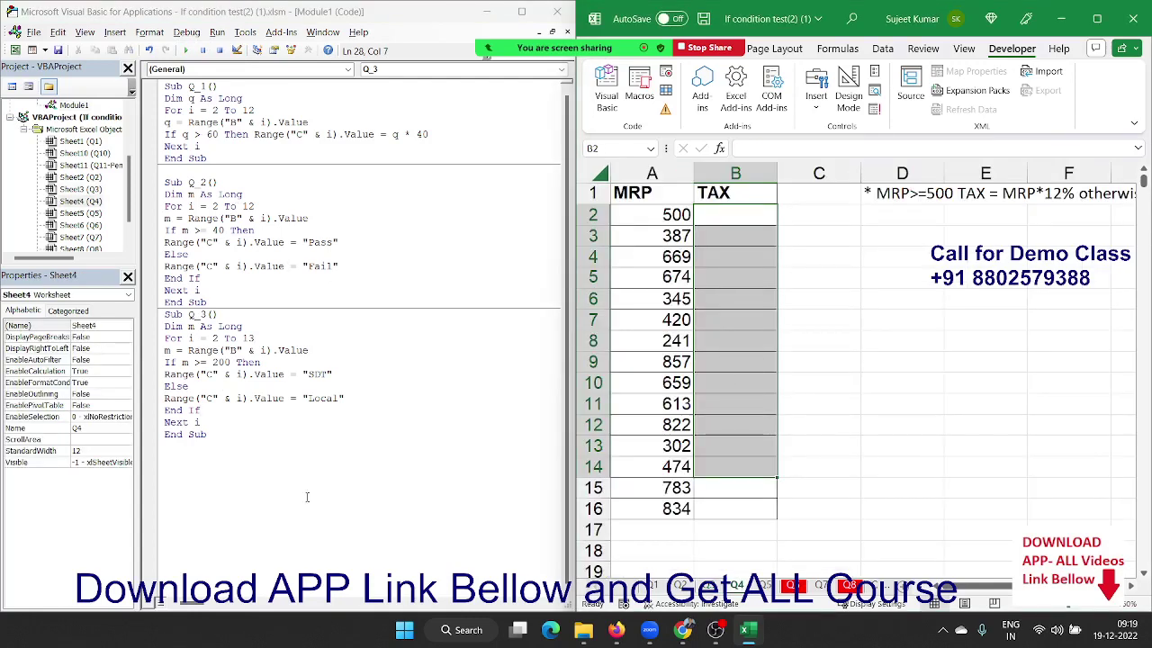
- With the Q4 MRP sheet shown, add a new Sub Q_4() below the existing macros
click(287, 501)
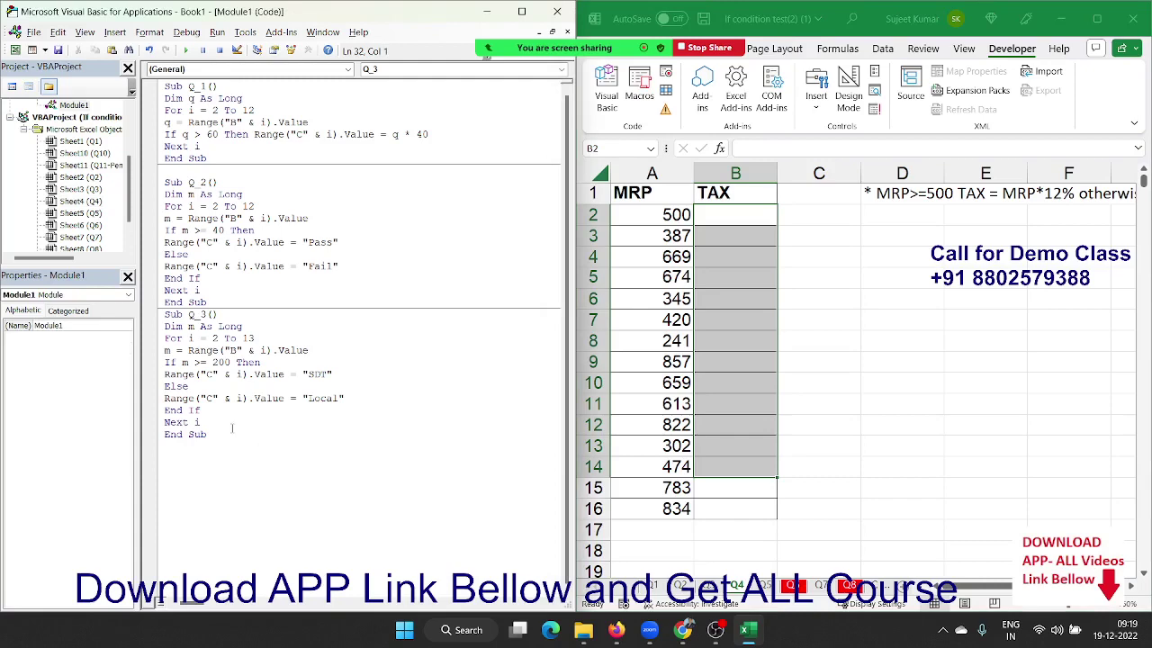
key(Return)
key(Return)
key(Return)
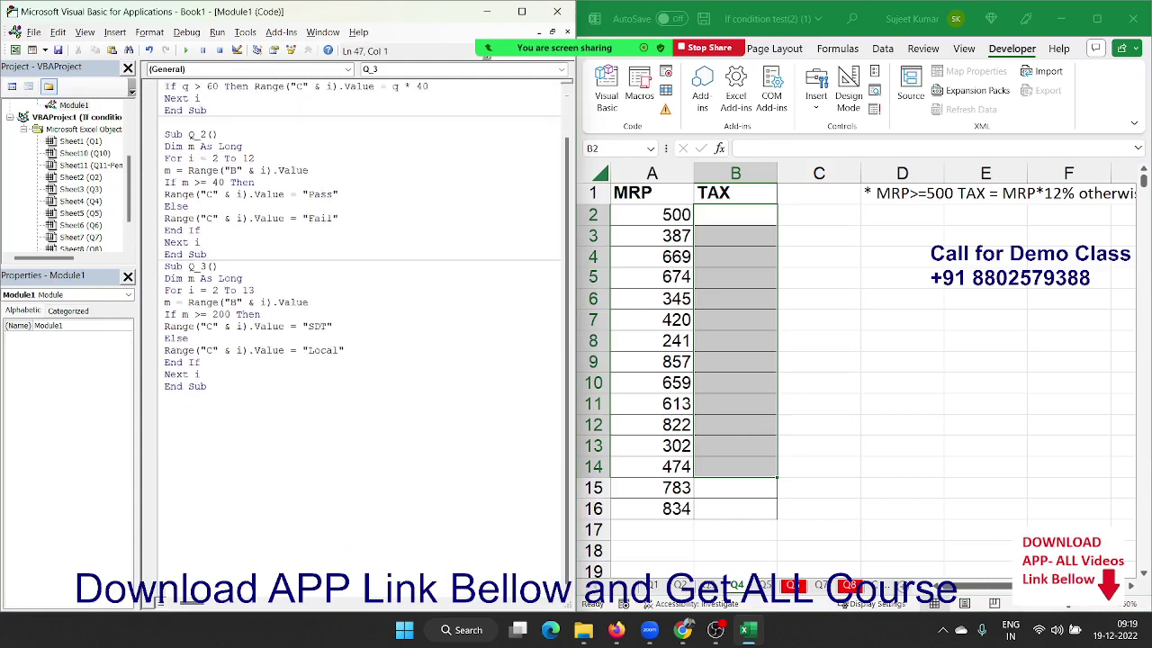
key(Return)
key(Return)
key(Return)
key(Return)
key(Return)
key(Return)
key(Return)
key(Return)
key(Return)
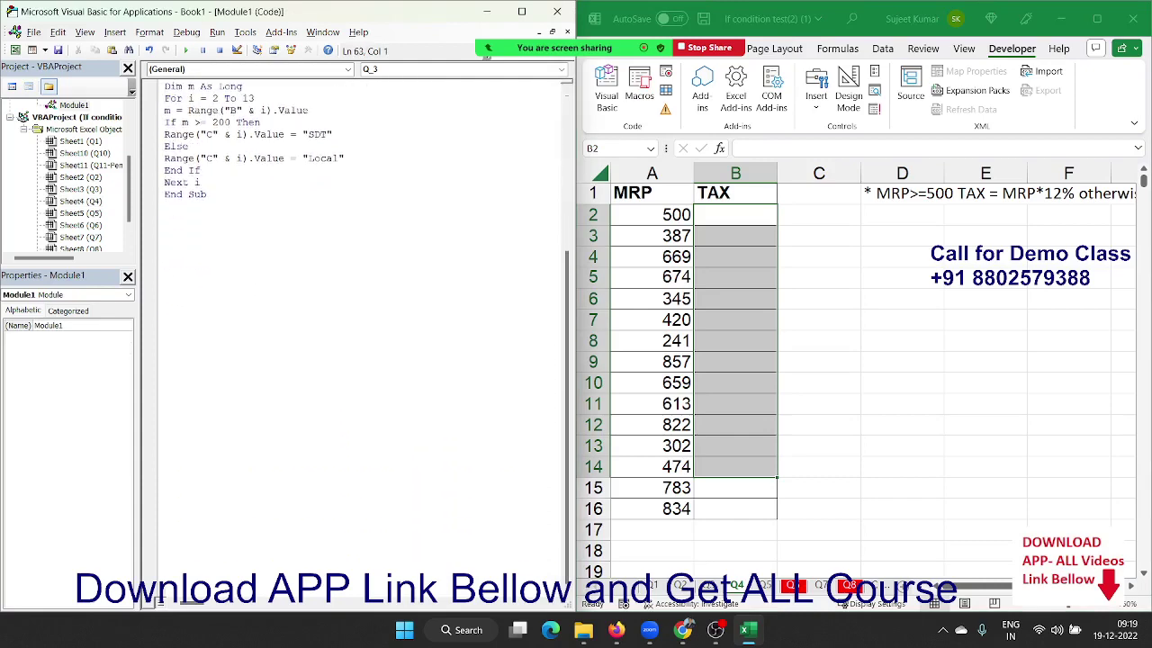
key(Return)
key(Return)
key(Return)
click(223, 183)
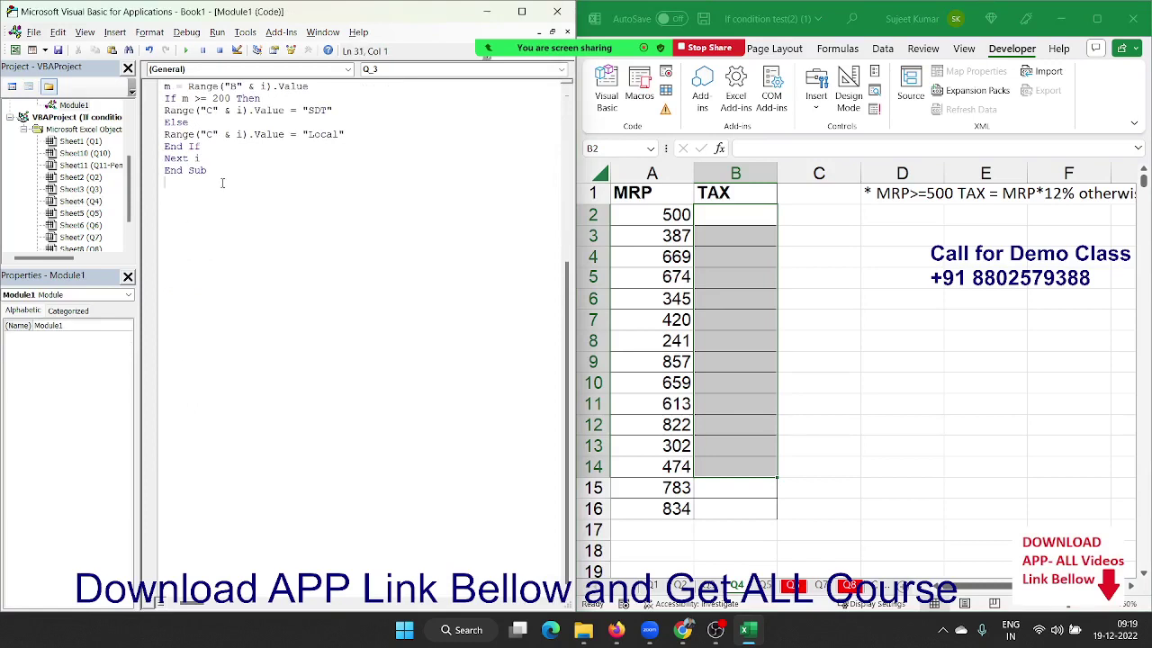
text(sub )
text(Q_)
text(4)
text(())
key(Return)
key(Return)
key(Return)
key(Return)
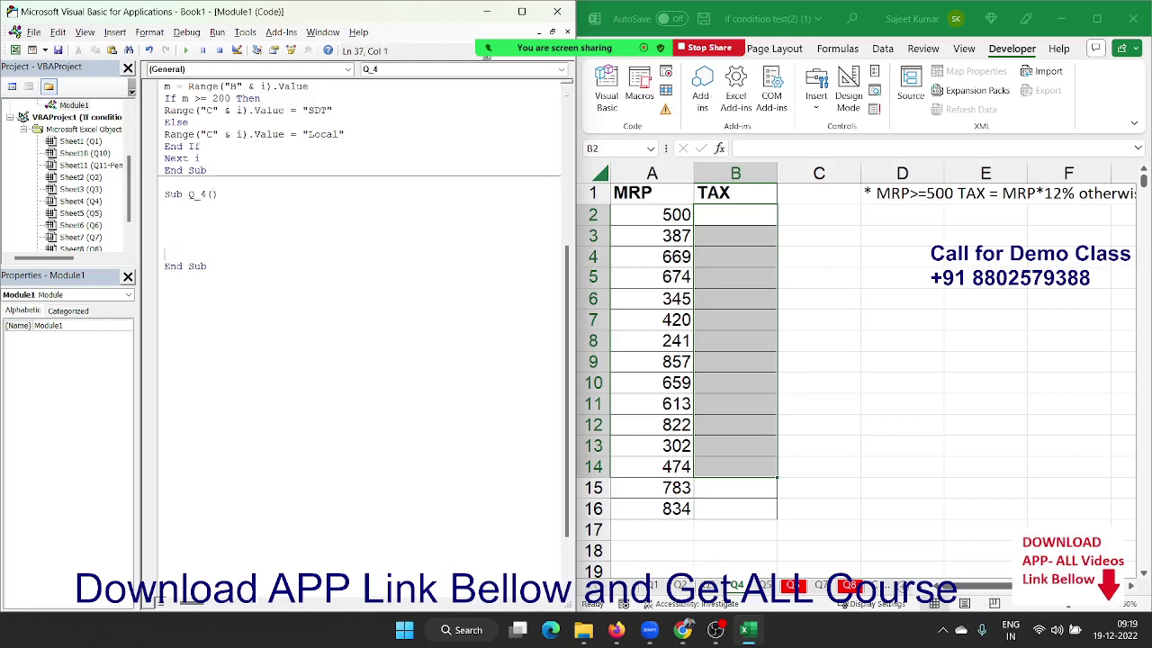
key(Return)
key(Return)
- Declare mrp, tax As Double in Q_4 and begin the For loop header
click(165, 218)
text(dim )
text(m)
text(rp , ta)
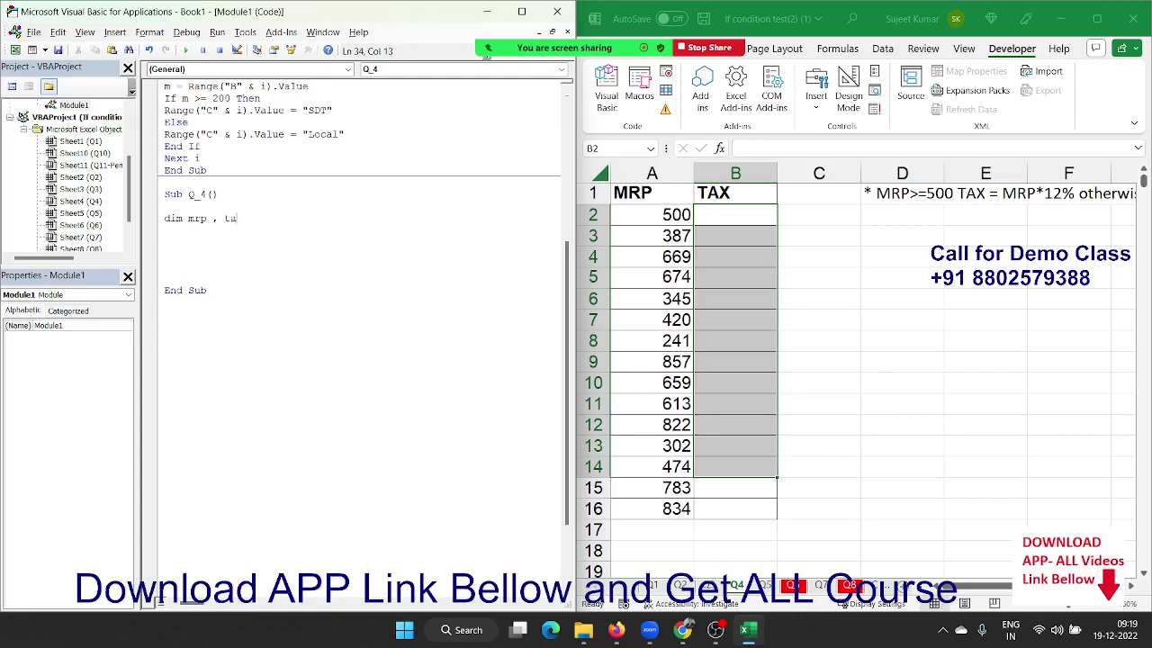
key(BackSpace)
key(BackSpace)
text(,)
text(tax as )
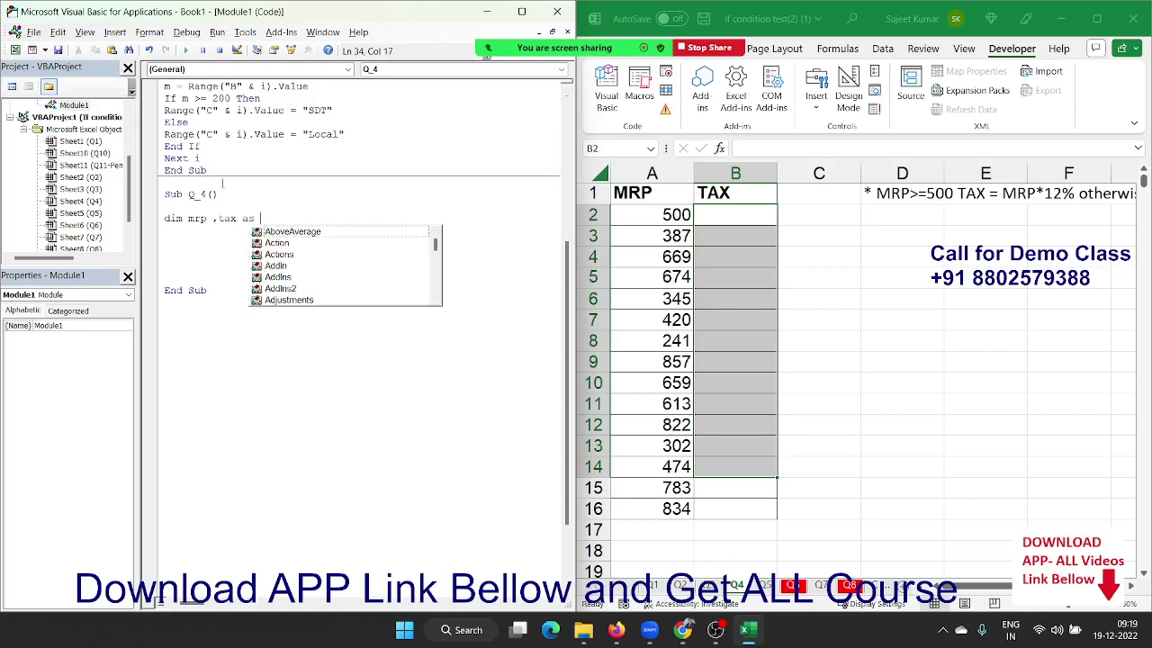
text(Dou)
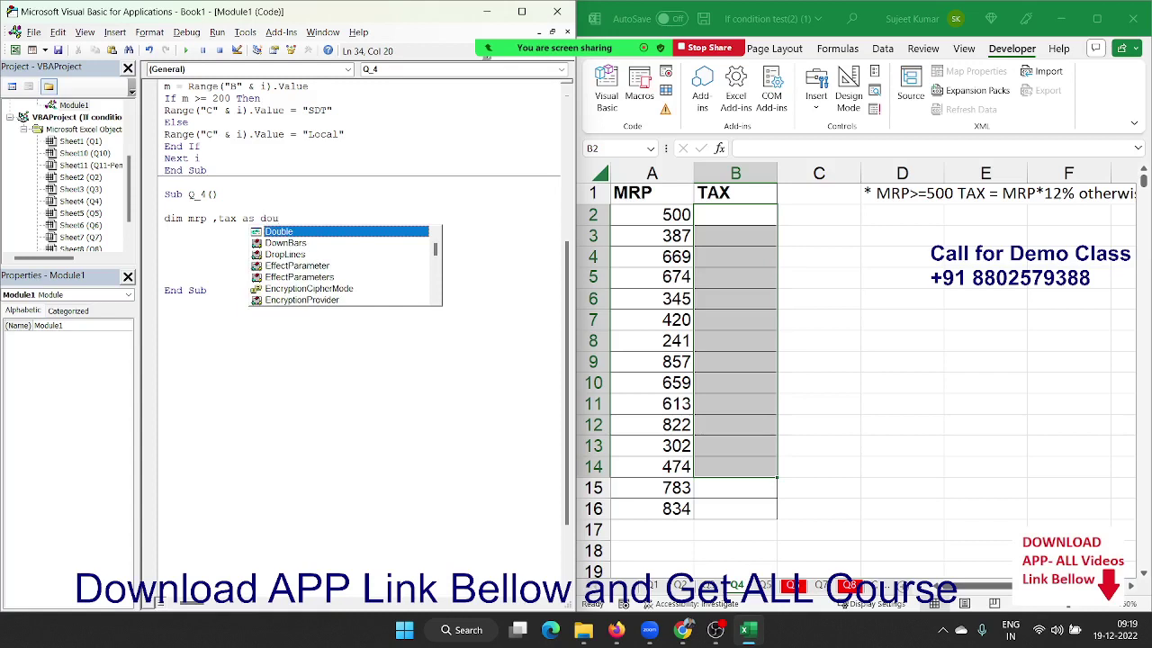
key(Tab)
key(Return)
key(Return)
key(Return)
key(Return)
key(Return)
key(Return)
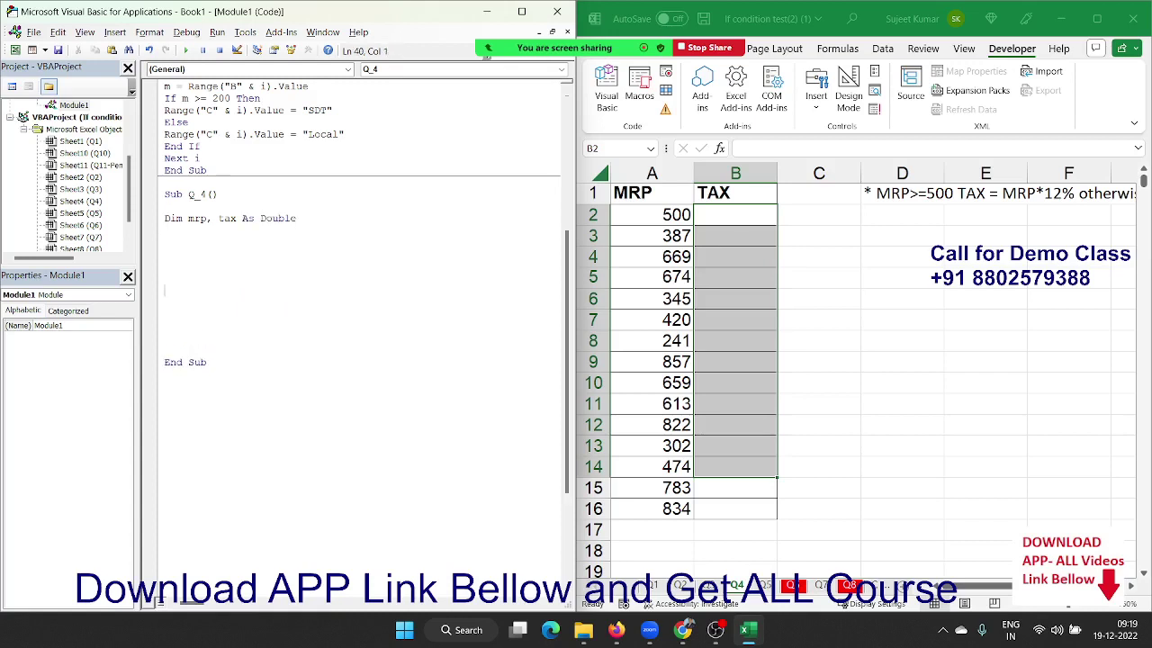
key(Up)
key(Up)
key(Up)
key(Up)
text(for )
text(i = 2 t)
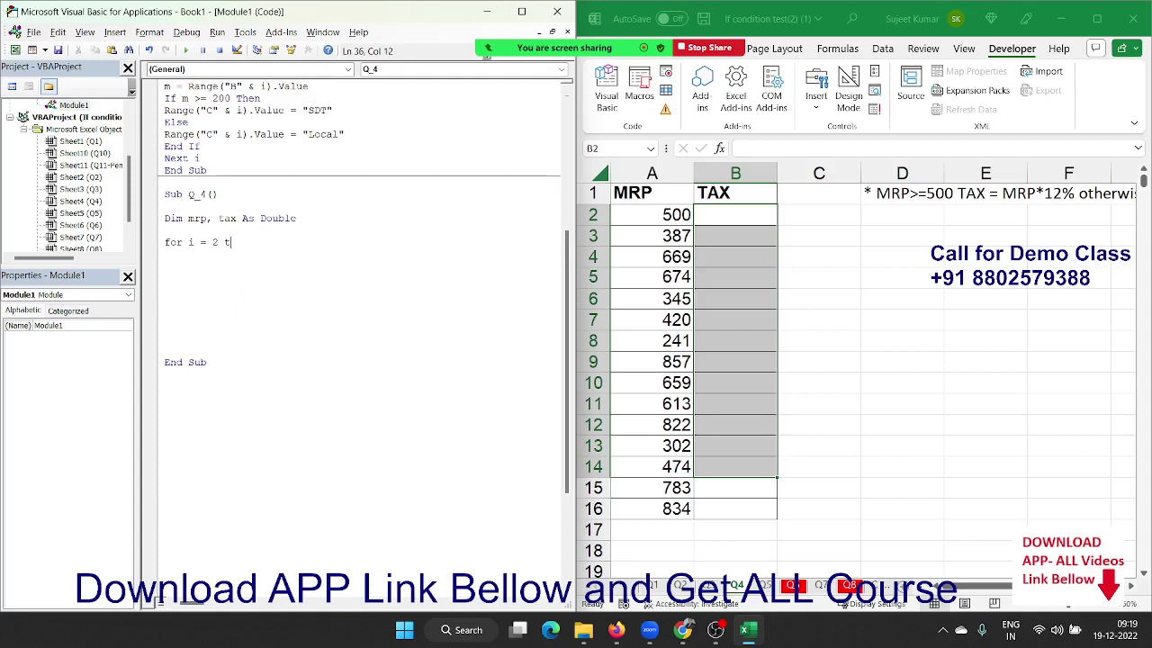
text(oo)
- Write the loop For i = 2 To 17 … Next i in Q_4
key(BackSpace)
key(BackSpace)
key(BackSpace)
text(o )
text(17)
key(Return)
key(Return)
key(Return)
key(Return)
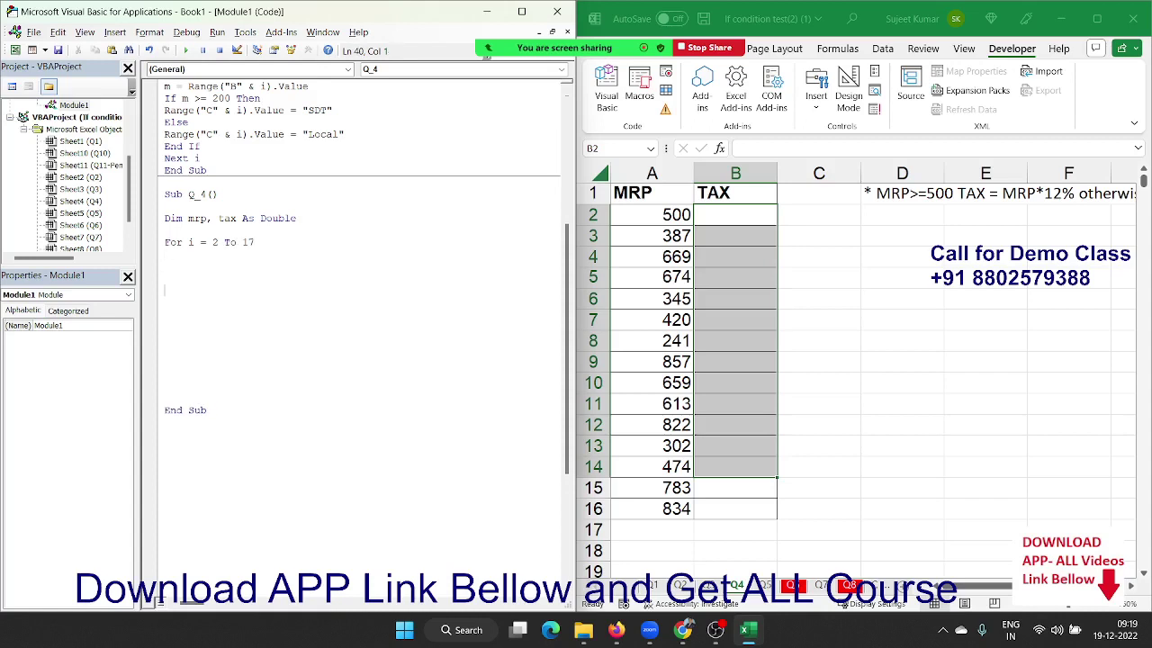
text(next)
text( i)
- Inside the loop, add mrp = Range("A" & i).Value and start the line If mrp >= 500
click(164, 265)
click(165, 266)
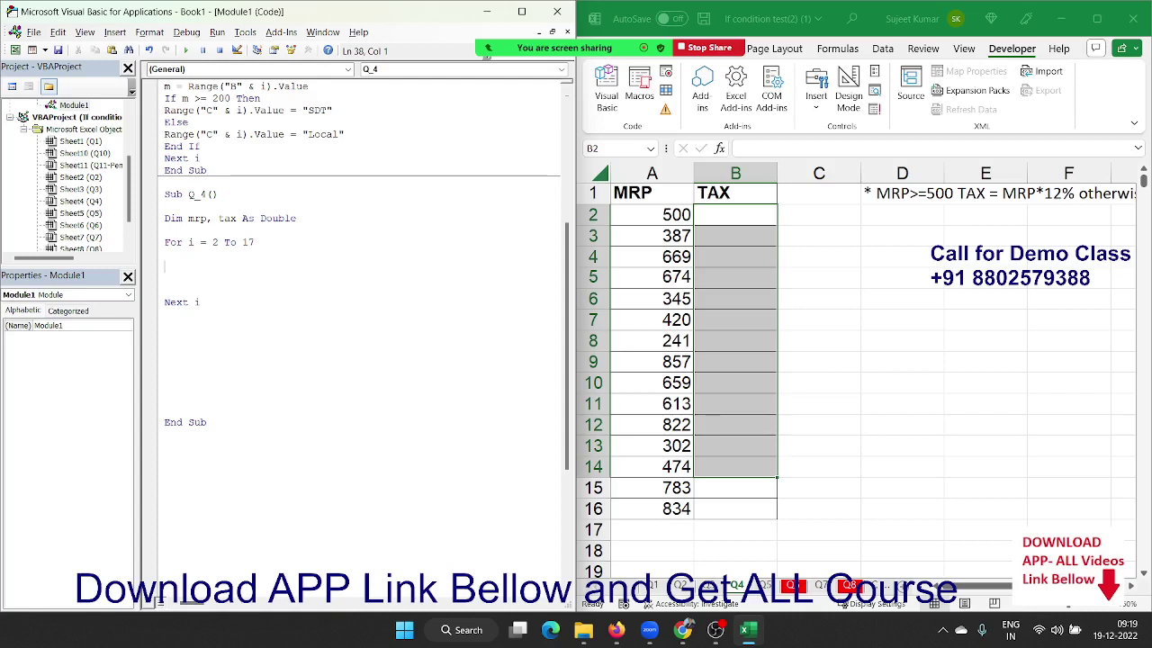
text(mrp=r)
text(ange()
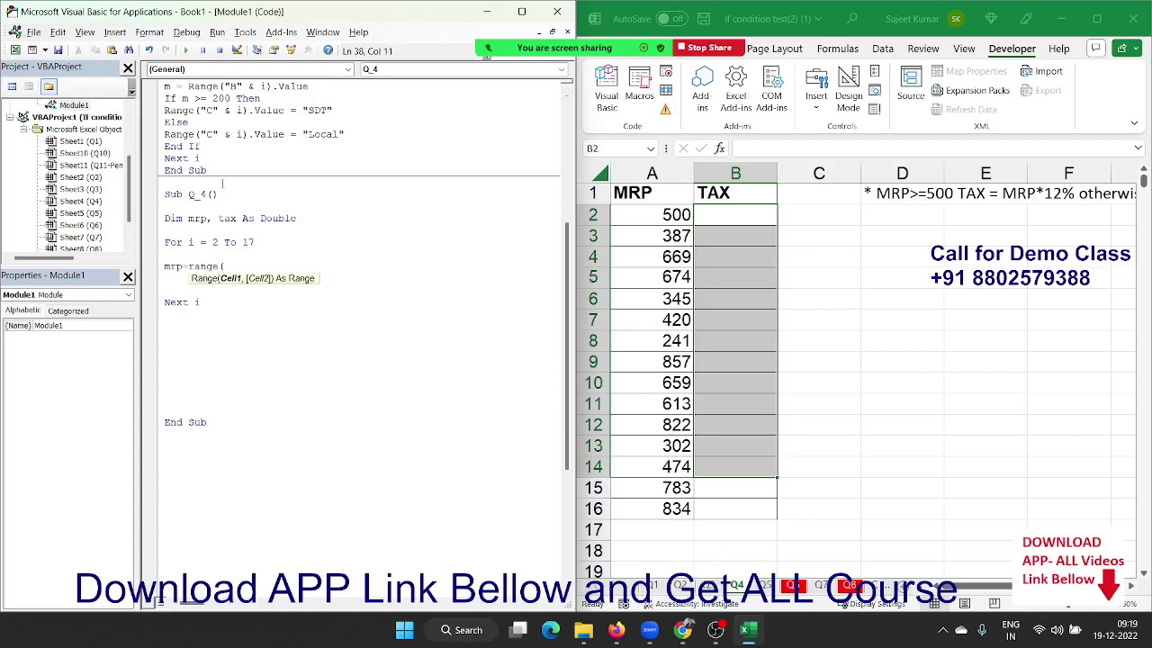
text("A)
text("&)
text(i).va)
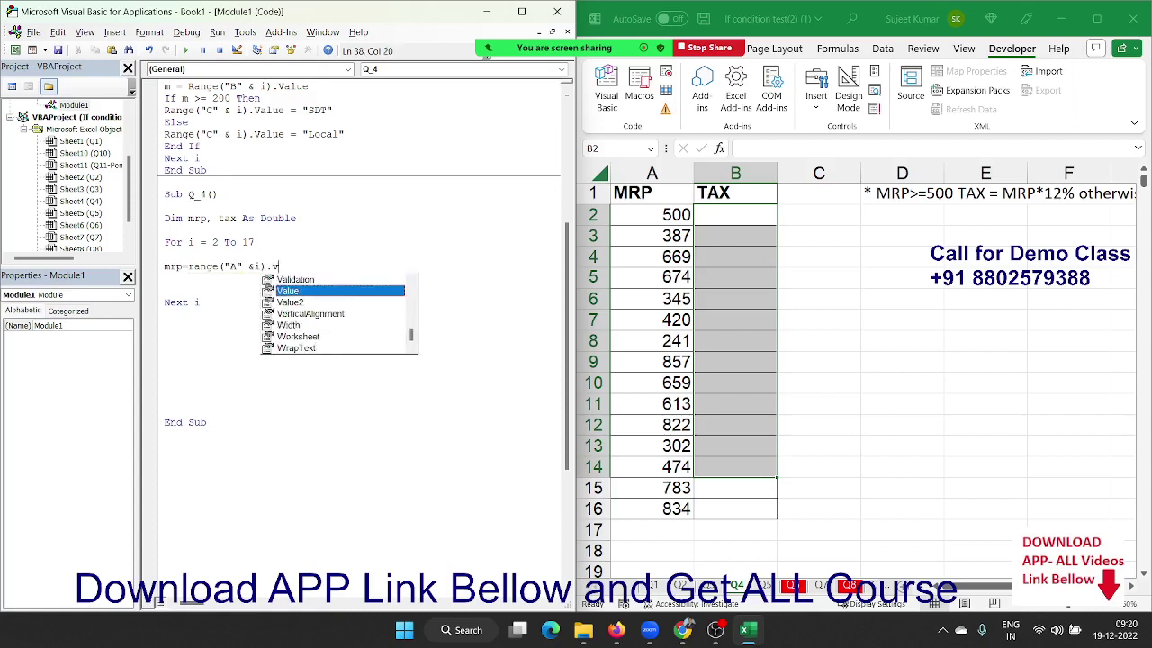
key(Tab)
key(Return)
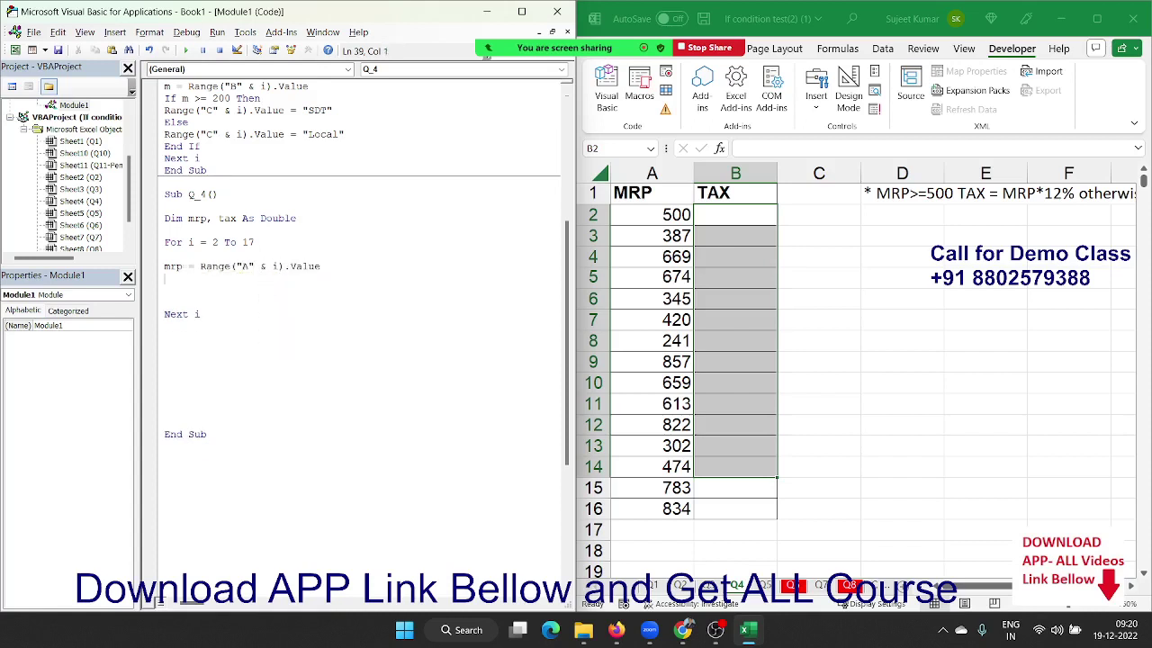
key(Return)
key(Return)
key(Up)
text(if )
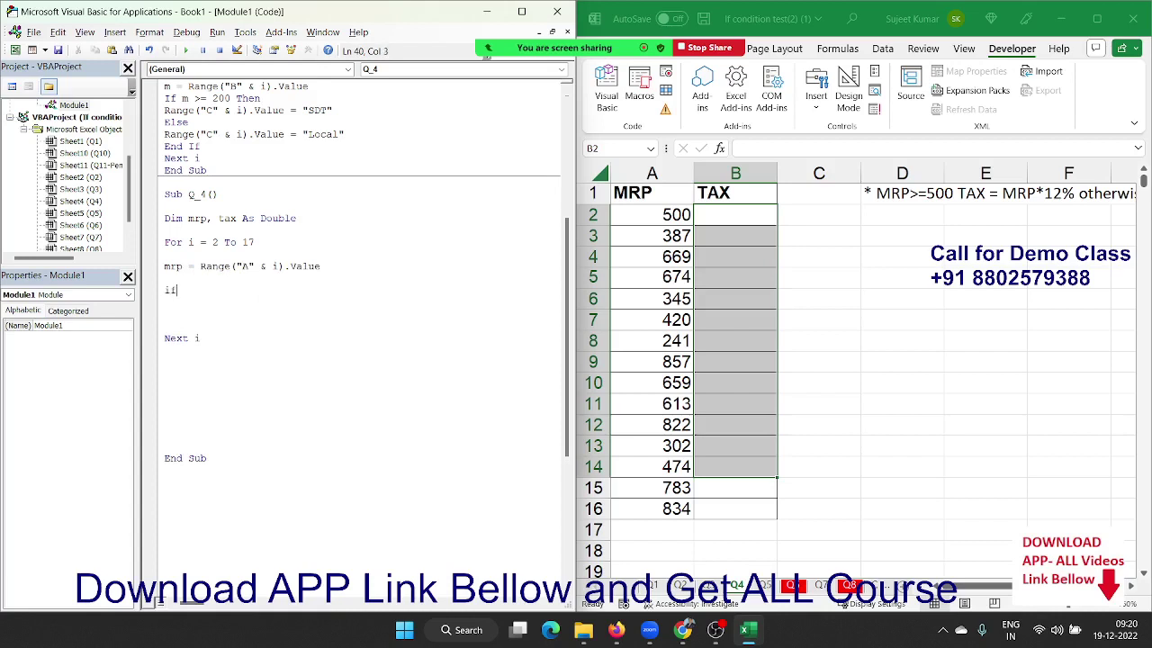
text(mrp )
text(>)
text(=500)
- Complete If mrp >= 500 Then, clearing the compile error, and add tax = mrp * 0.12 under it
key(Return)
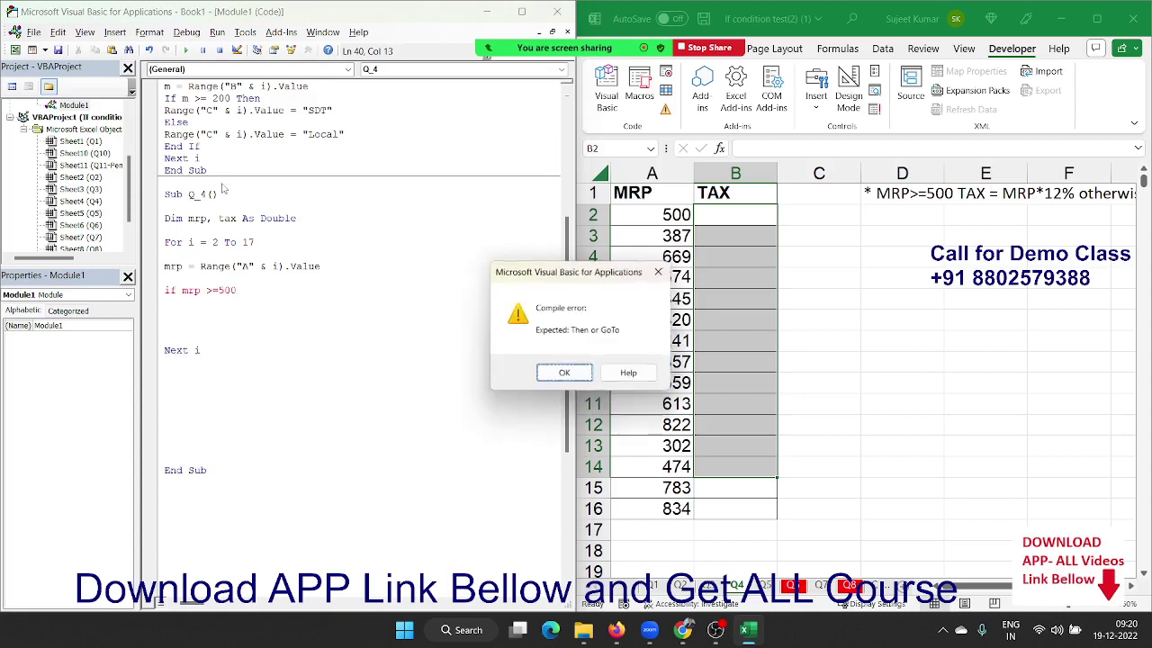
key(Return)
text(Then)
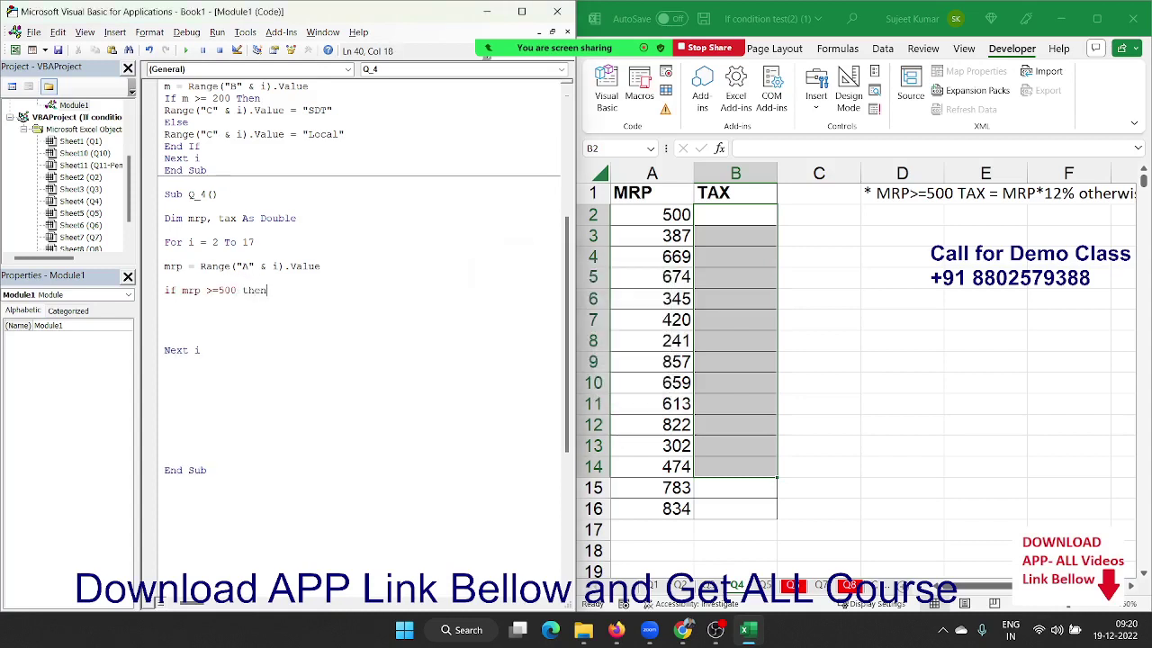
key(Return)
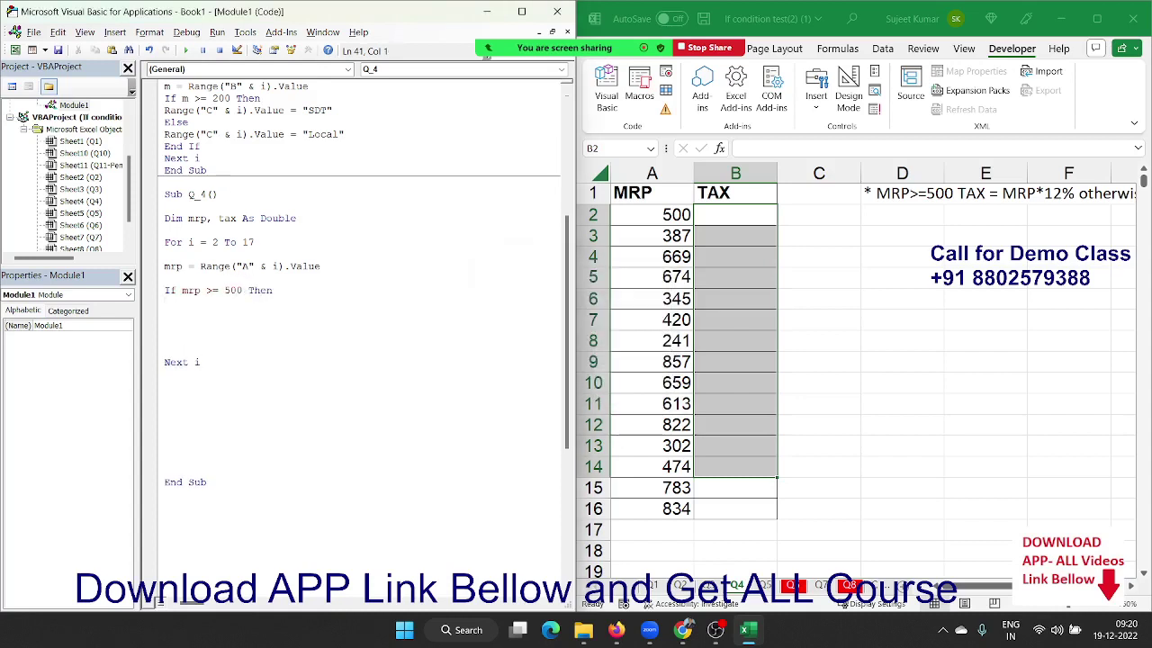
text(tax = )
text(mrp)
text(*0.0)
key(BackSpace)
text(12)
key(Return)
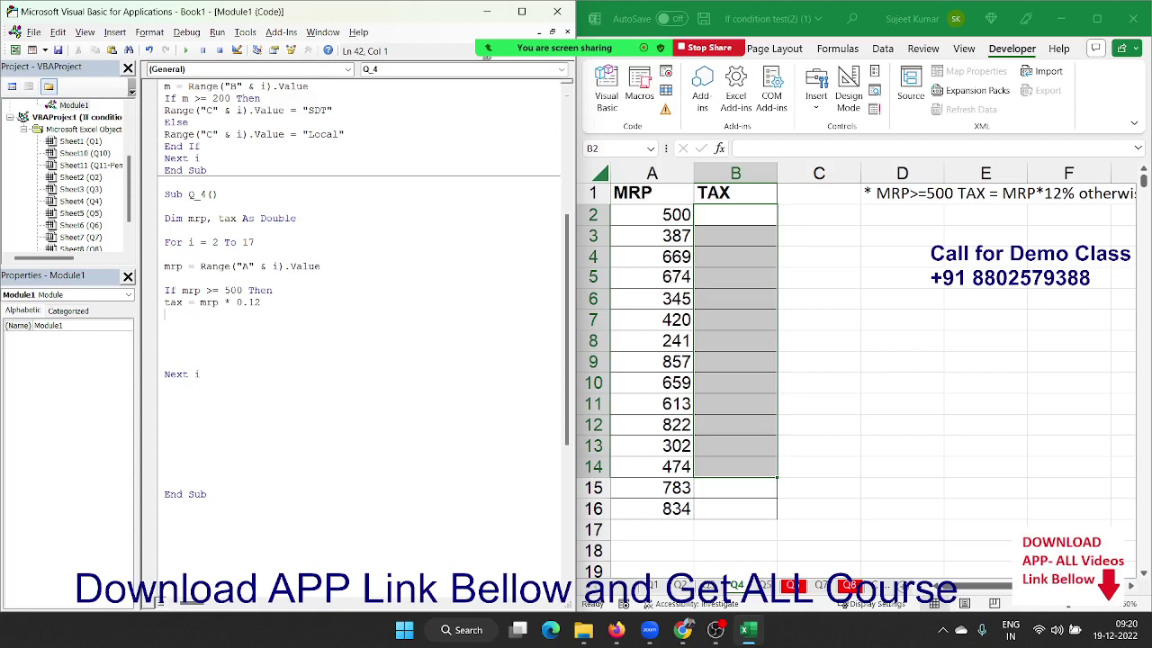
- Add an Else line below the 12% tax formula
text(ele)
key(BackSpace)
text(se)
key(Return)
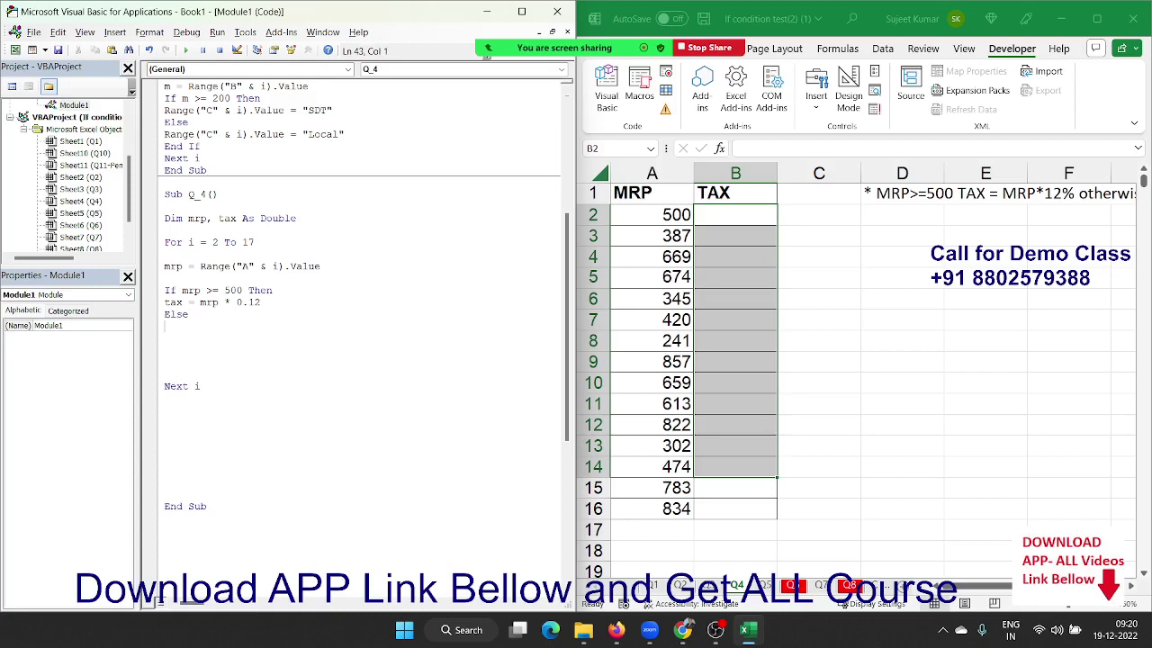
- Under Else, add tax = mrp * 0.05 and close the block with End If
drag(165, 303, 266, 302)
key(ctrl+c)
click(165, 326)
key(ctrl+v)
key(Return)
text(end if)
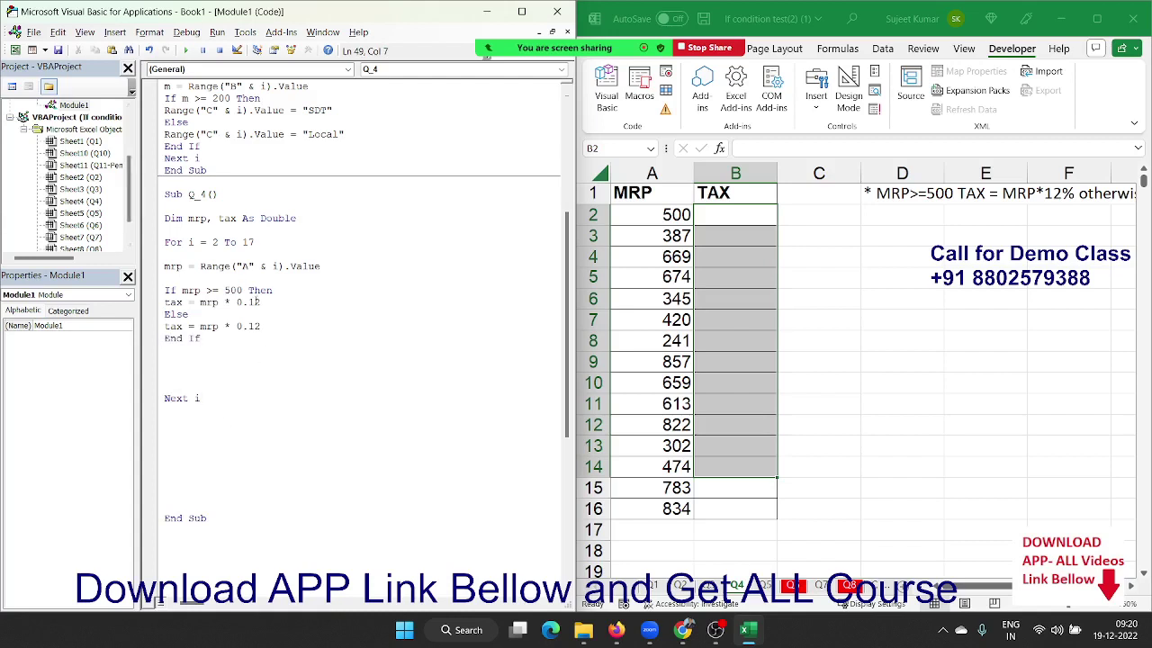
double_click(253, 325)
text(05)
key(Return)
key(Delete)
- Write tax to column B with Range("B" & i).Value = tax and run Q_4 to fill TAX
text(ran)
text(ge("B)
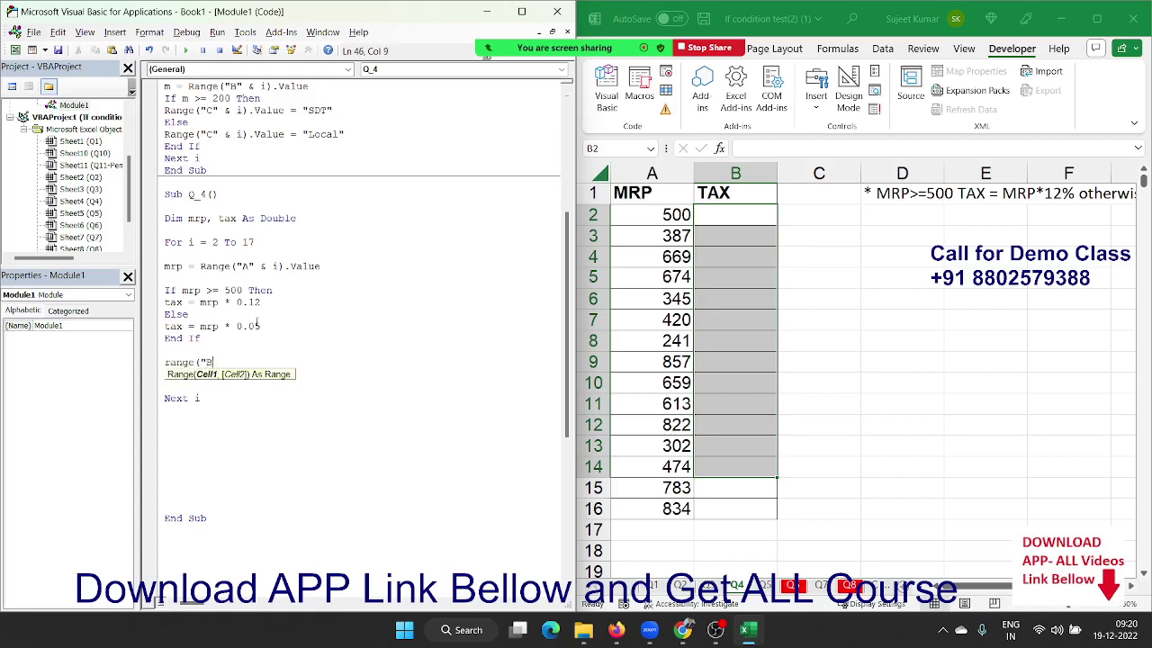
text("))
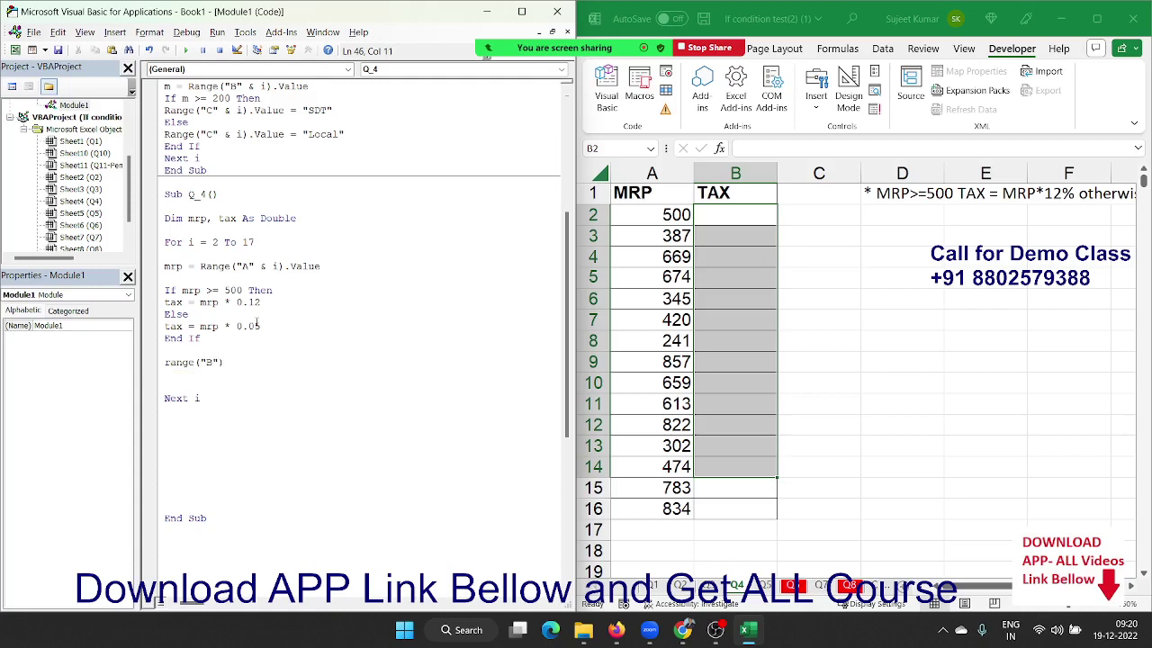
key(BackSpace)
text(& )
text(i).Val)
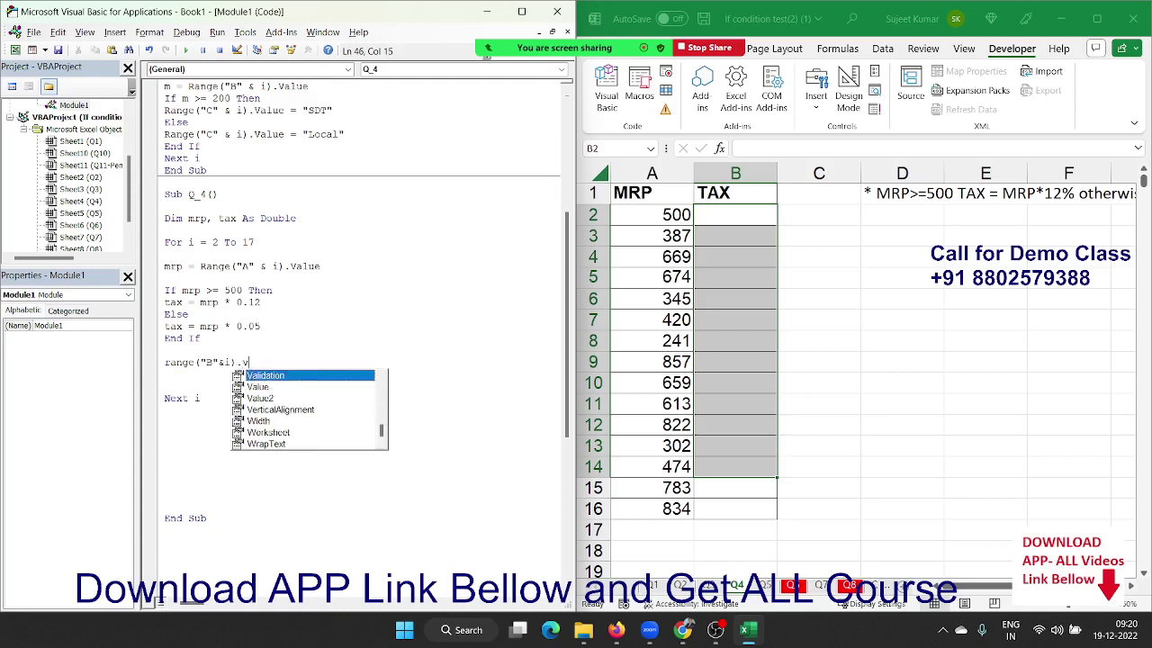
text(ue = ta)
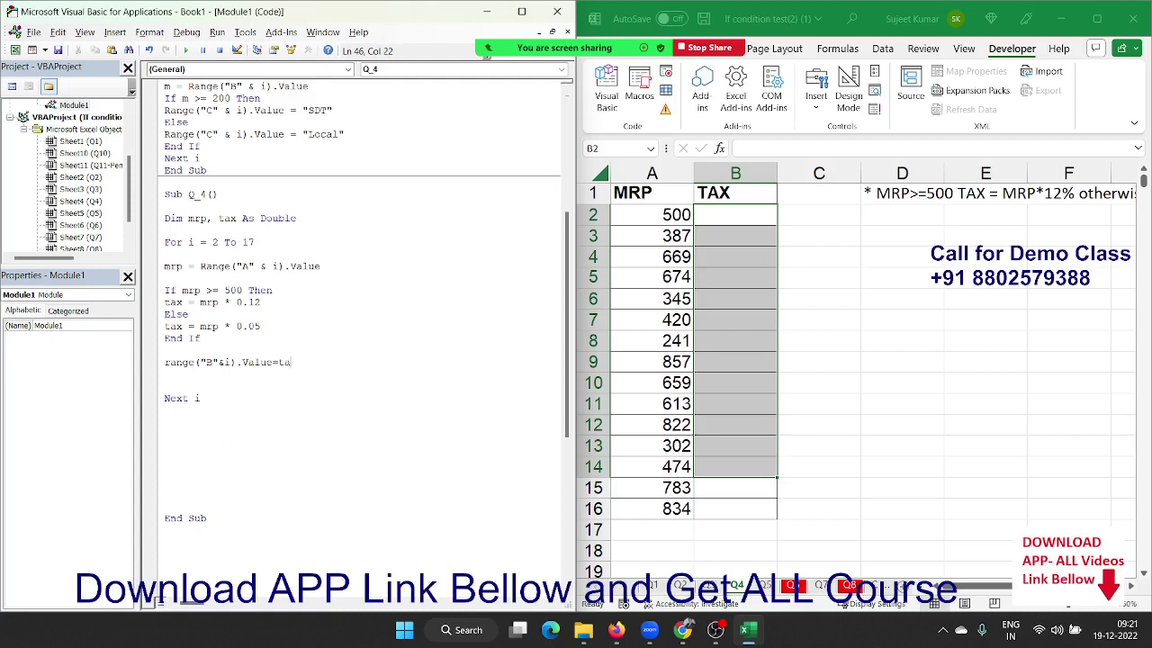
text(x)
click(166, 350)
click(186, 50)
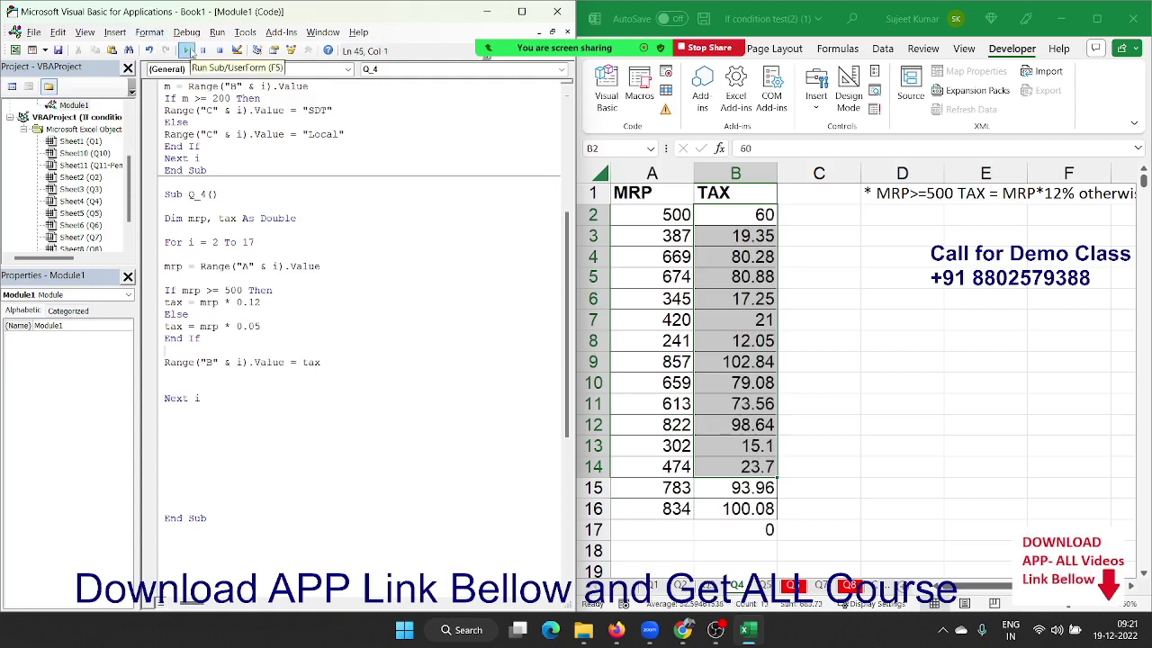
mouse_move(765, 622)
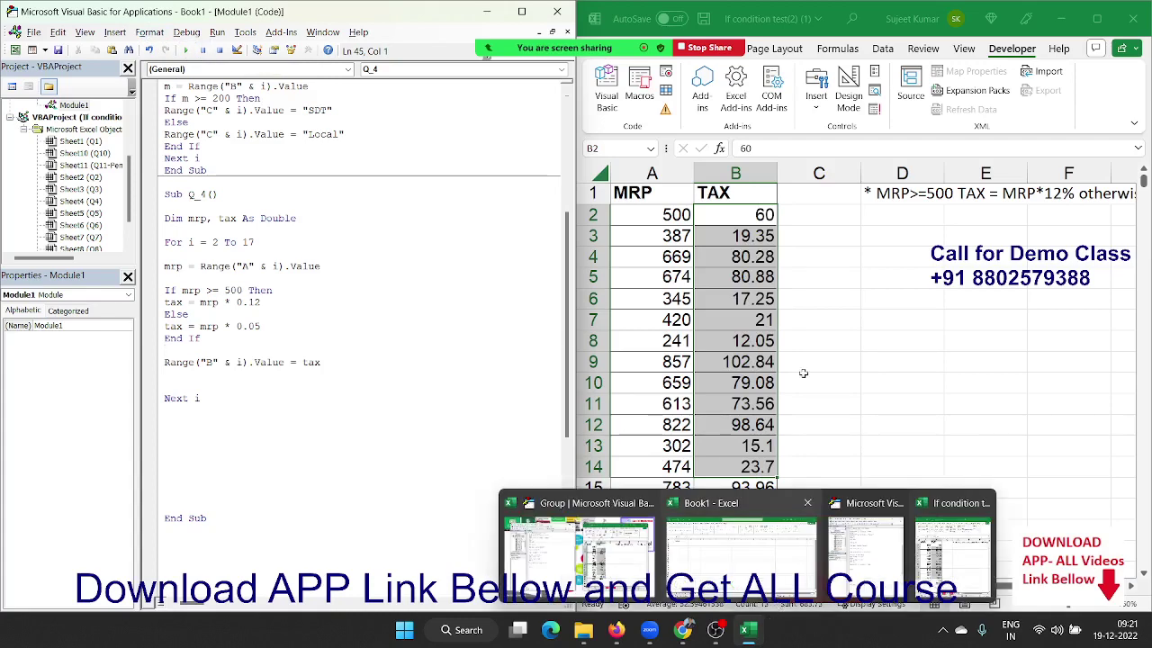
- With the Time/Duty sheet shown, delete the blank lines around Q_4's End If and output line
click(764, 586)
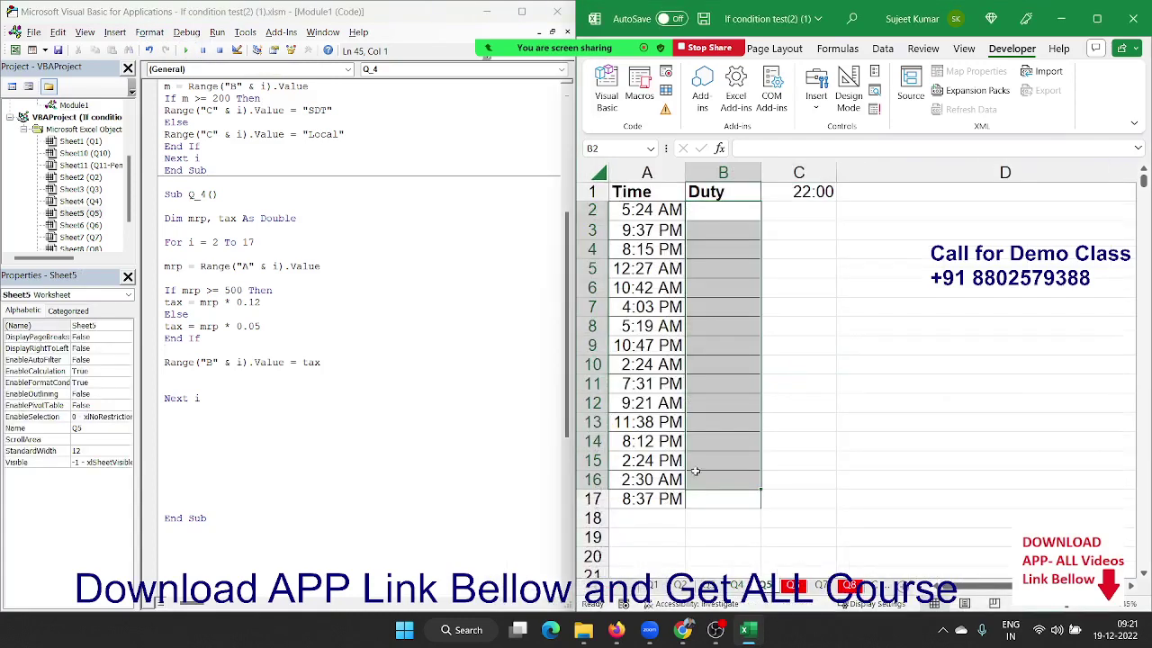
scroll(398, 270, down, 2)
scroll(239, 326, down, 2)
click(219, 290)
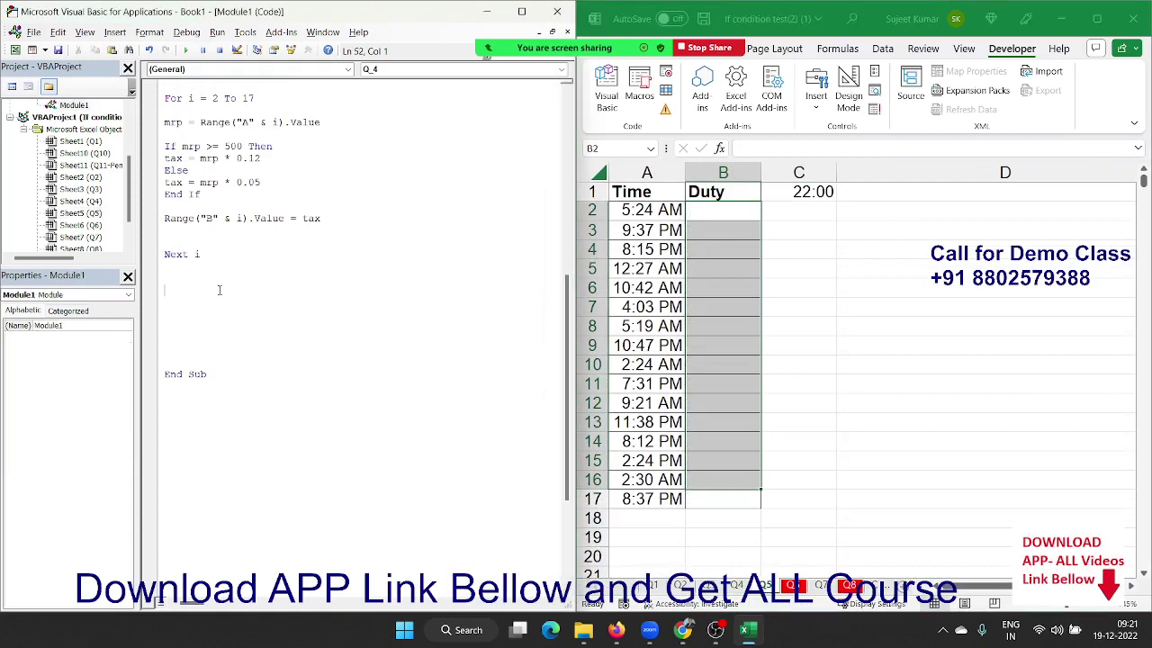
key(Up)
key(Up)
key(Up)
key(Up)
key(Up)
key(Up)
key(Up)
key(Up)
key(Down)
key(Delete)
key(Down)
key(Delete)
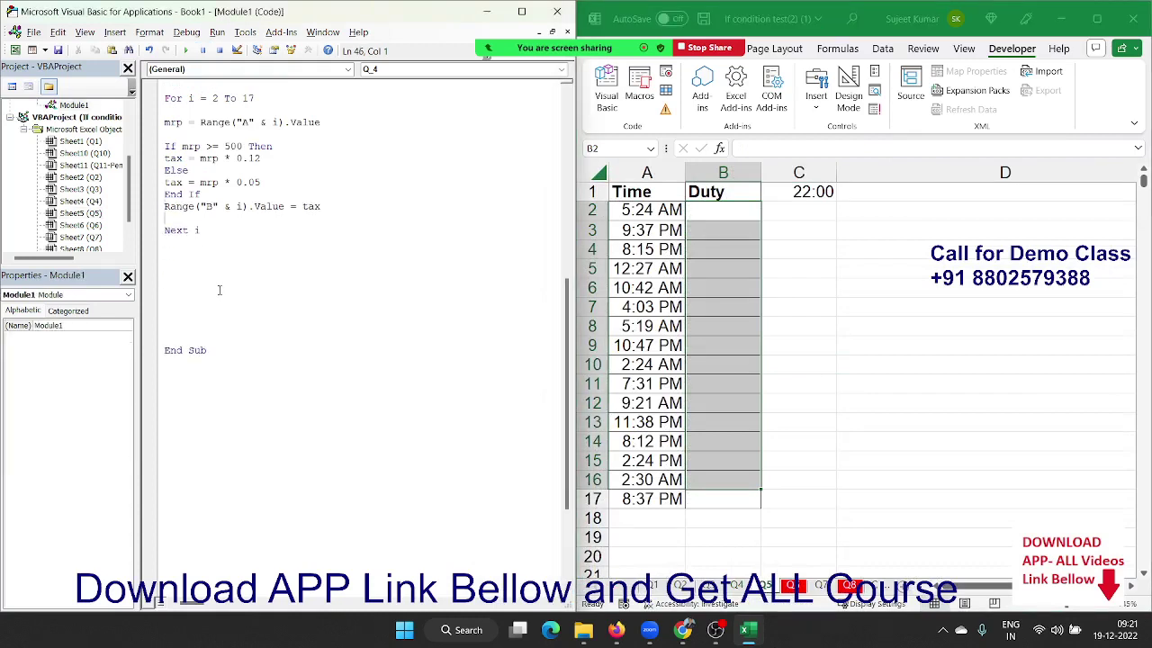
key(Delete)
- Delete Q_4's remaining blank lines near the loop top and End Sub, then start typing sub Q_5
key(Up)
key(Up)
key(Up)
key(Delete)
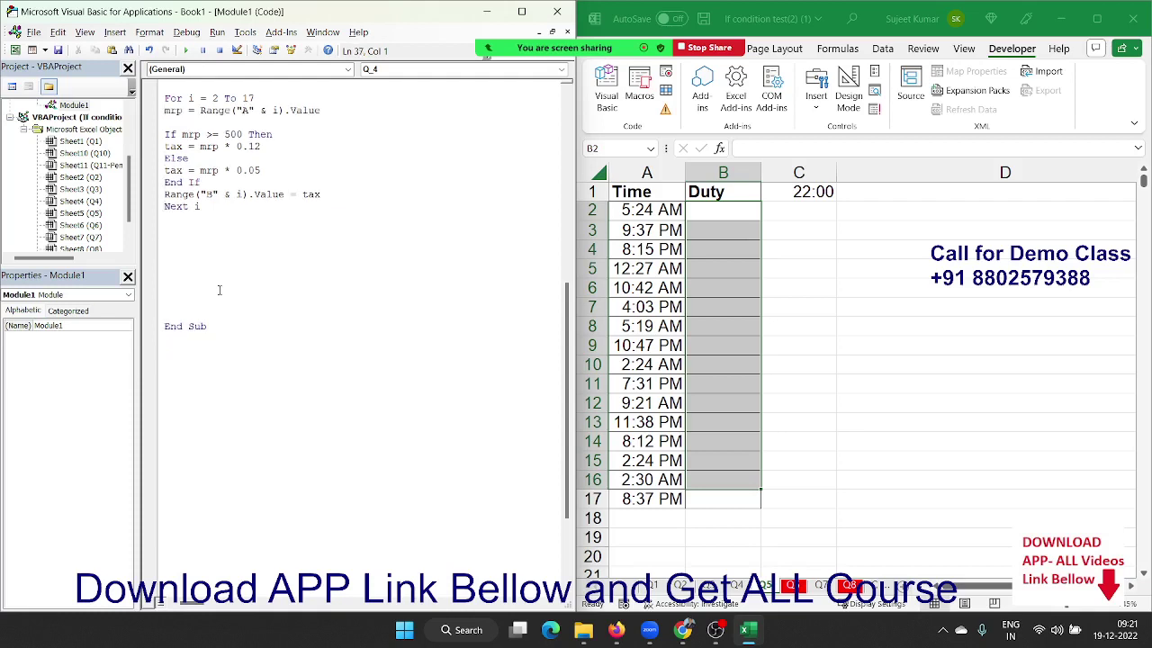
key(Down)
key(Delete)
key(Down)
key(Down)
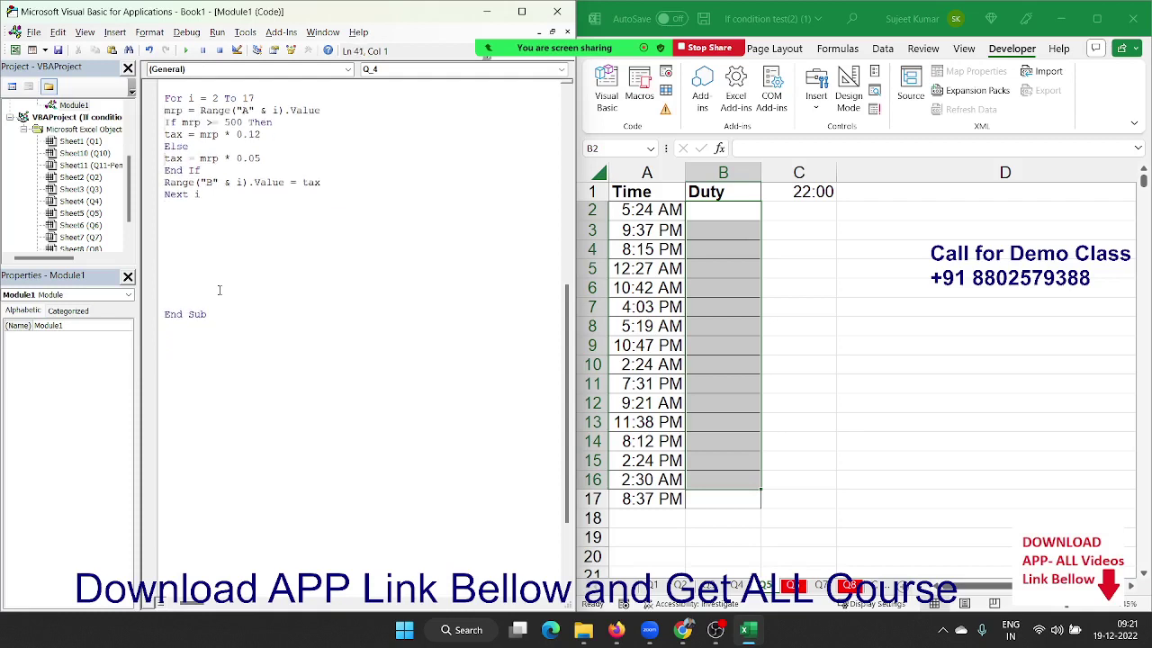
key(Down)
key(Delete)
key(Delete)
key(Delete)
key(Delete)
key(Delete)
key(Delete)
key(Delete)
key(Delete)
key(Down)
key(Down)
text(sub )
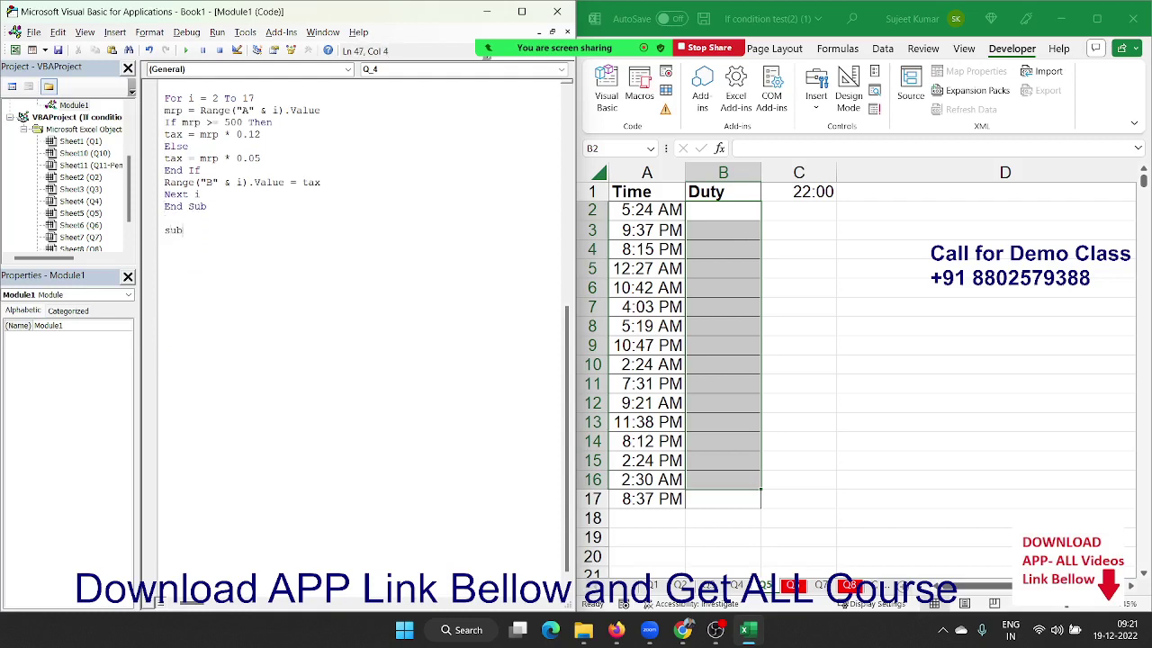
text(Q_)
text(5)
- Create Sub Q_5 and declare dt As Date inside it
key(Return)
key(Return)
key(Return)
key(Return)
key(Return)
key(Return)
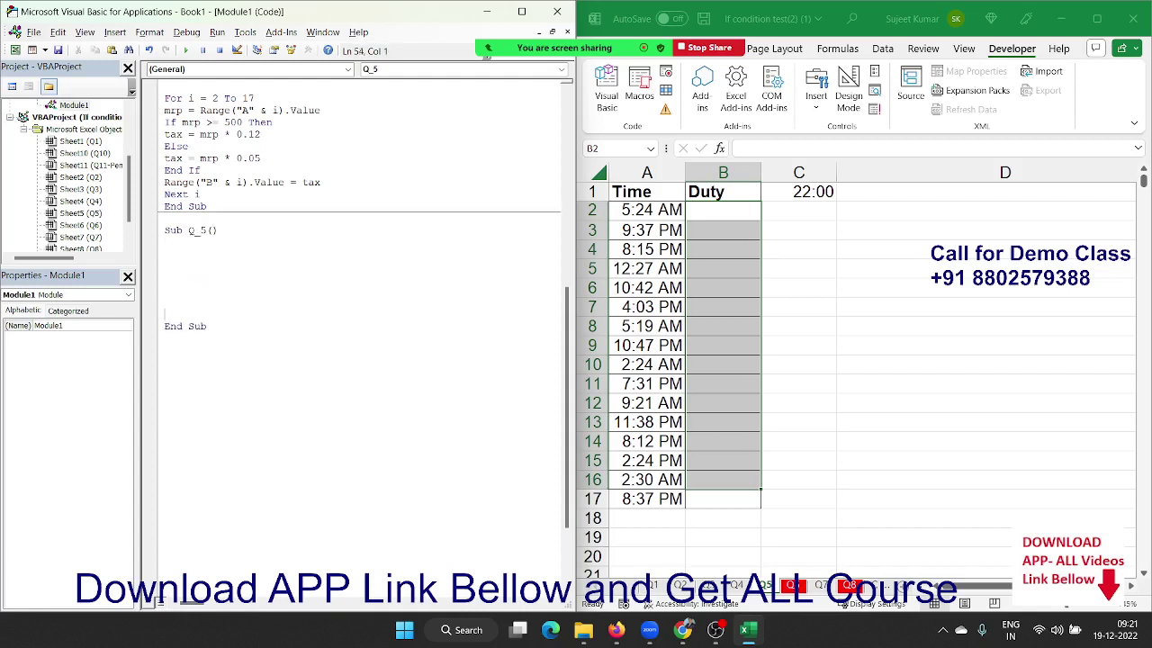
click(165, 253)
text(dim )
text(dt )
text(as D)
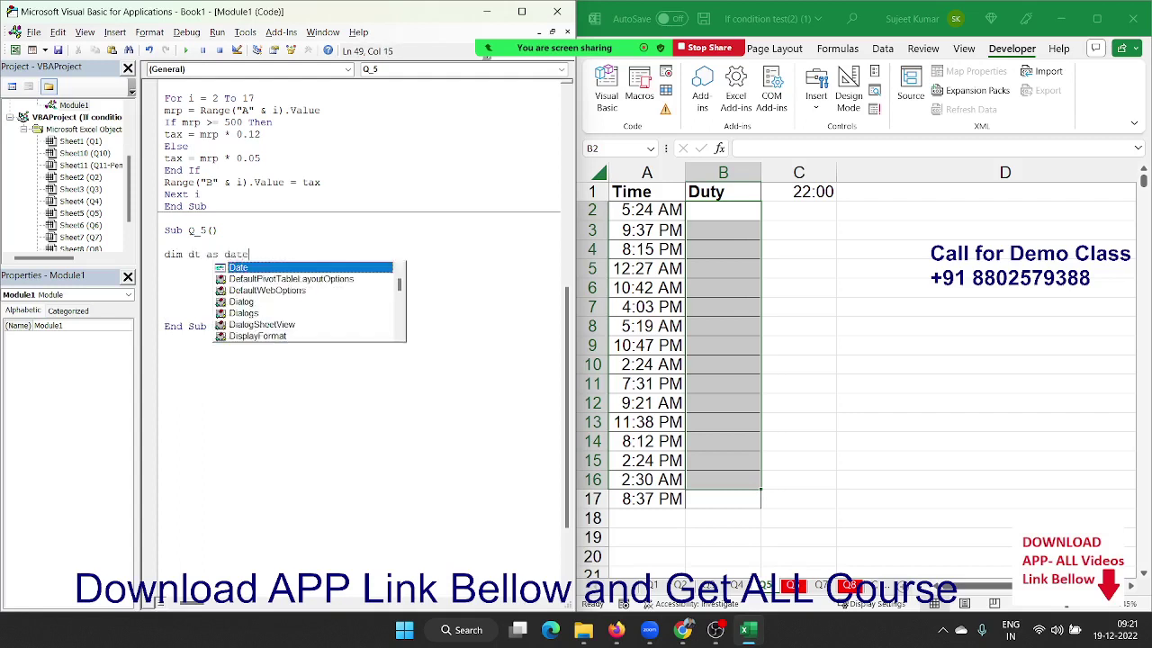
text(ate)
key(Return)
- Add a For i = 2 To 17 … Next i loop containing dt = Range("A" & i).Value
key(Return)
key(Return)
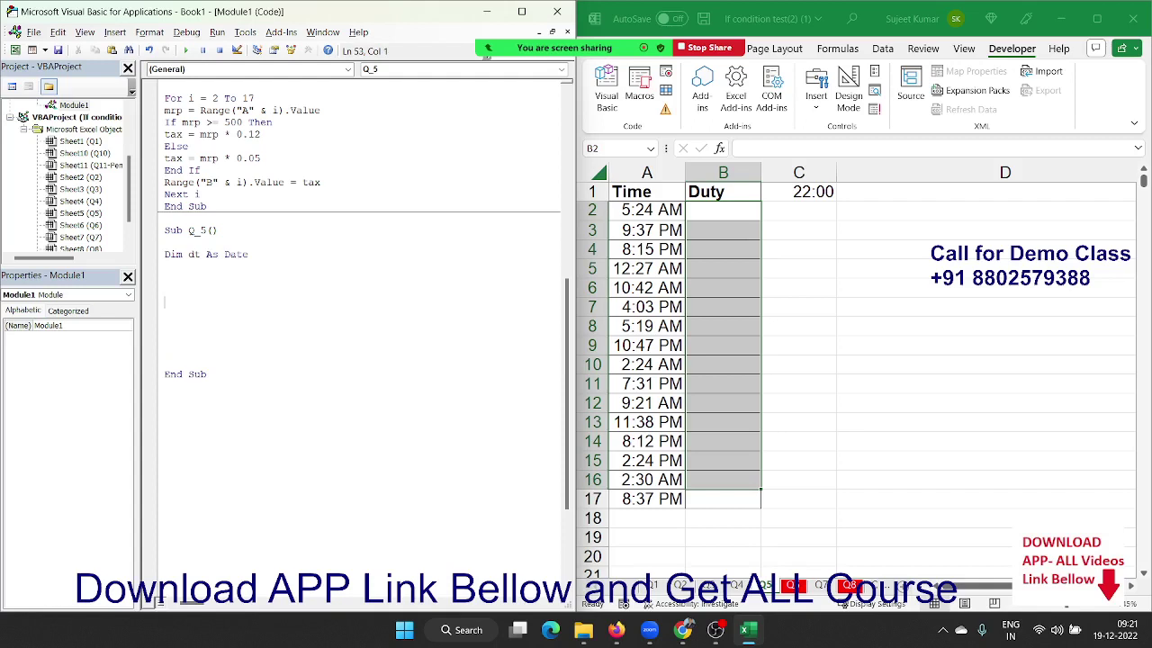
click(164, 278)
text(for i )
text(= 2 to )
text(17)
key(Return)
key(Return)
key(Return)
key(Return)
key(Return)
text(ne)
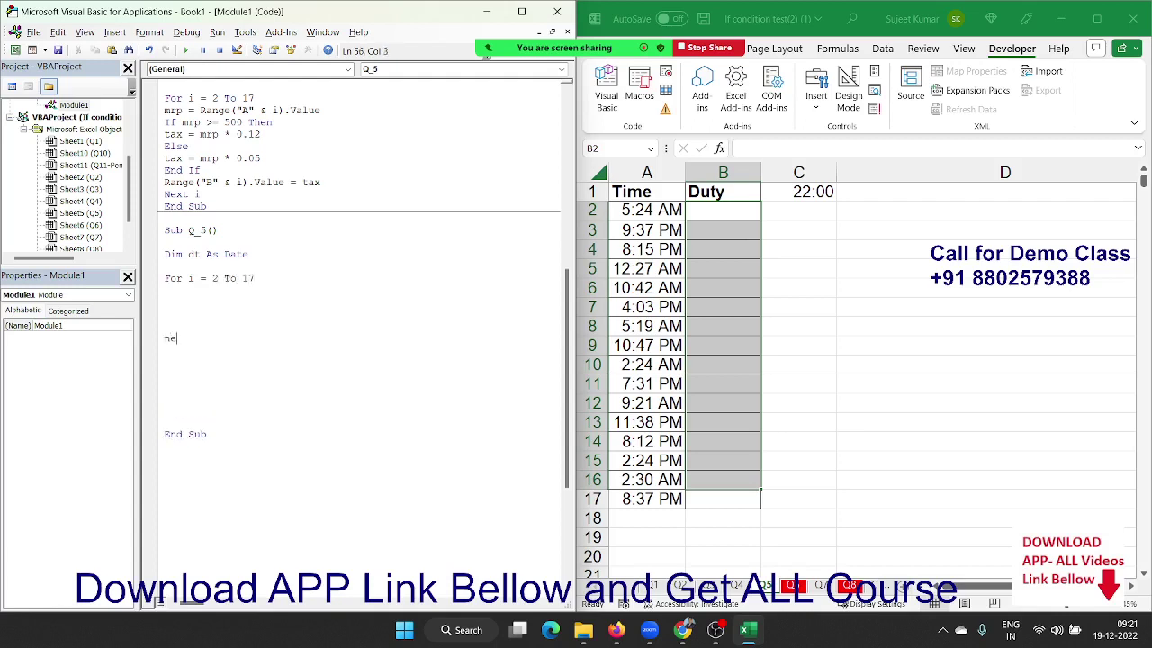
text(xt )
text(i)
key(Up)
key(Up)
key(Return)
key(Return)
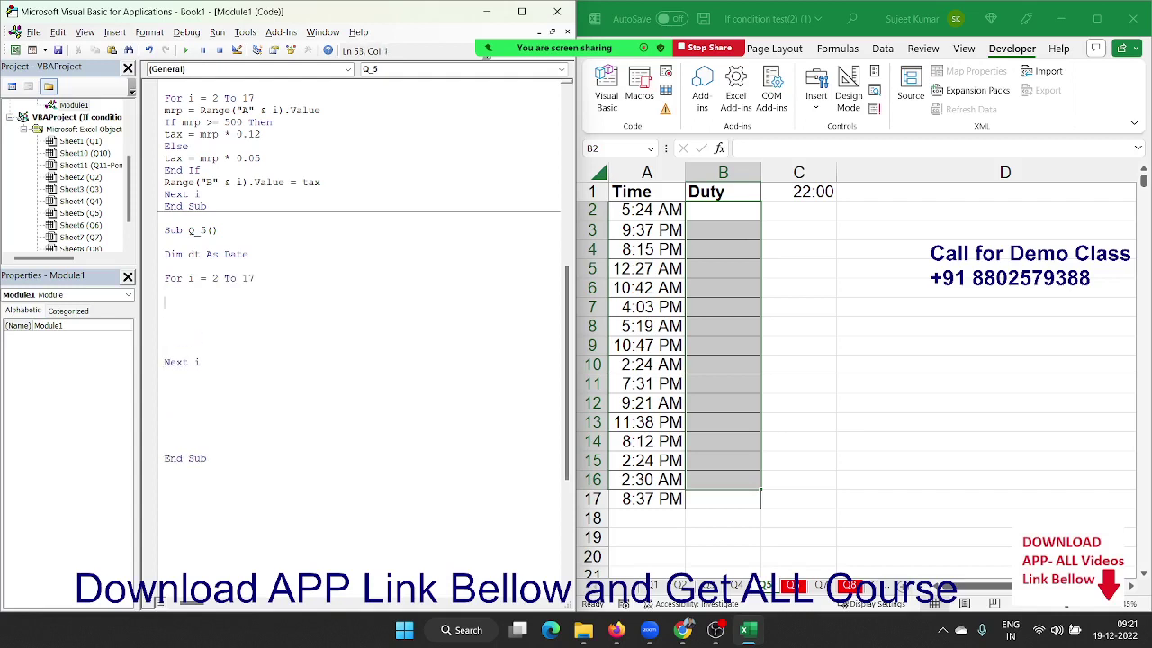
key(Return)
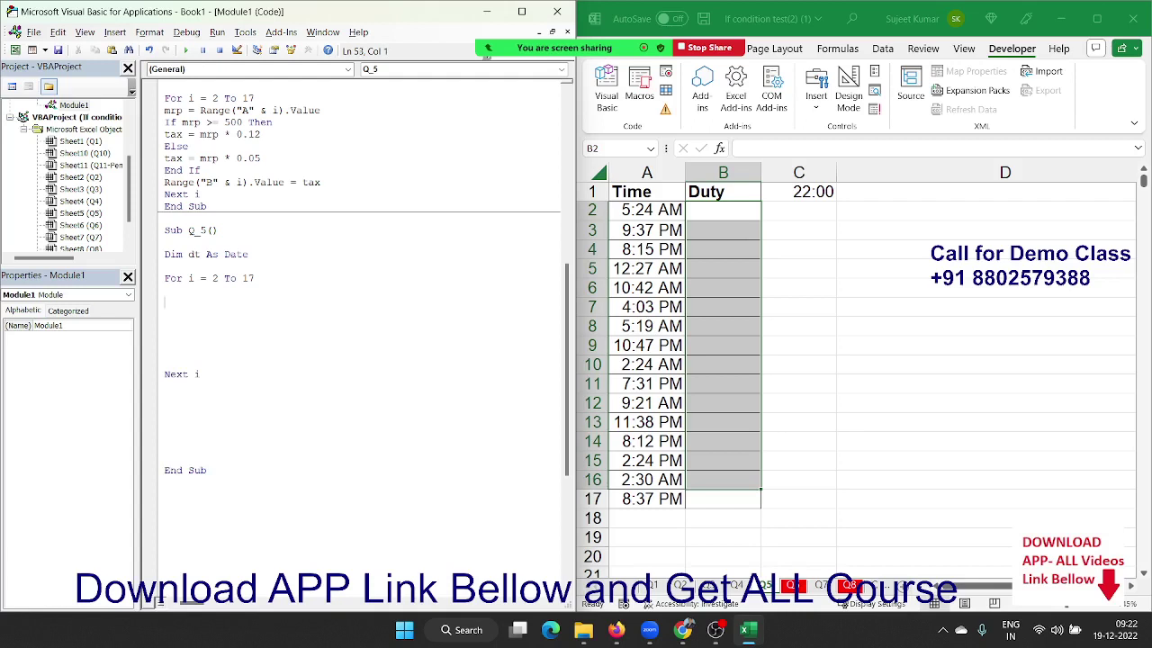
text(dt=)
text(range)
text(()
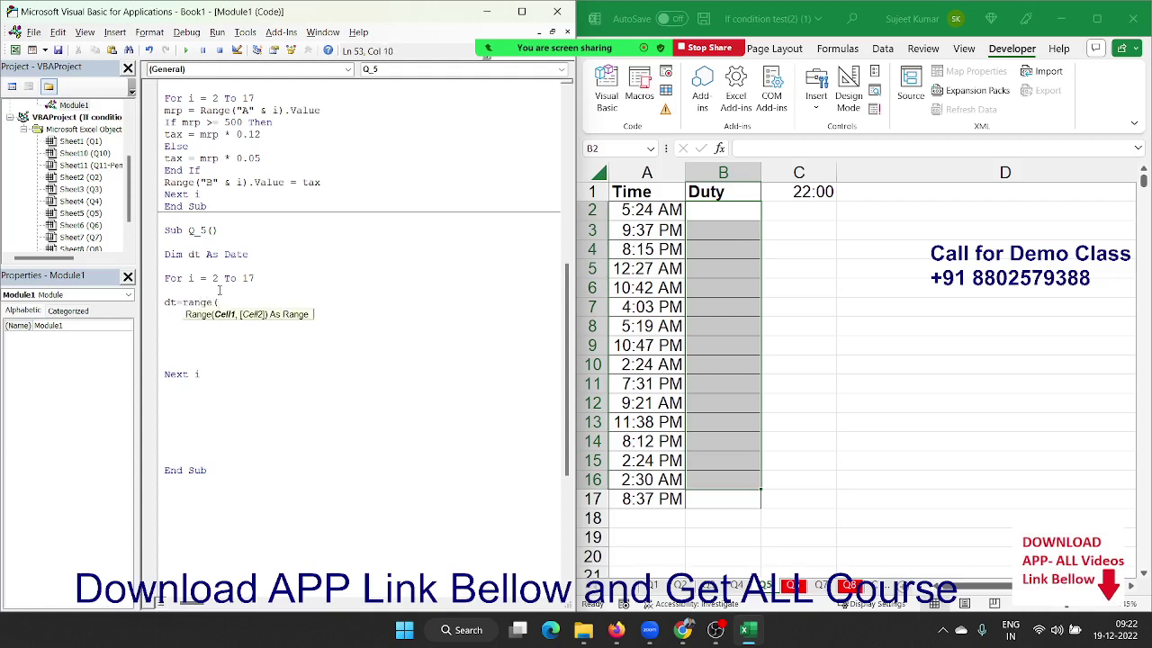
text("A)
text(" )
text(&n)
text(i))
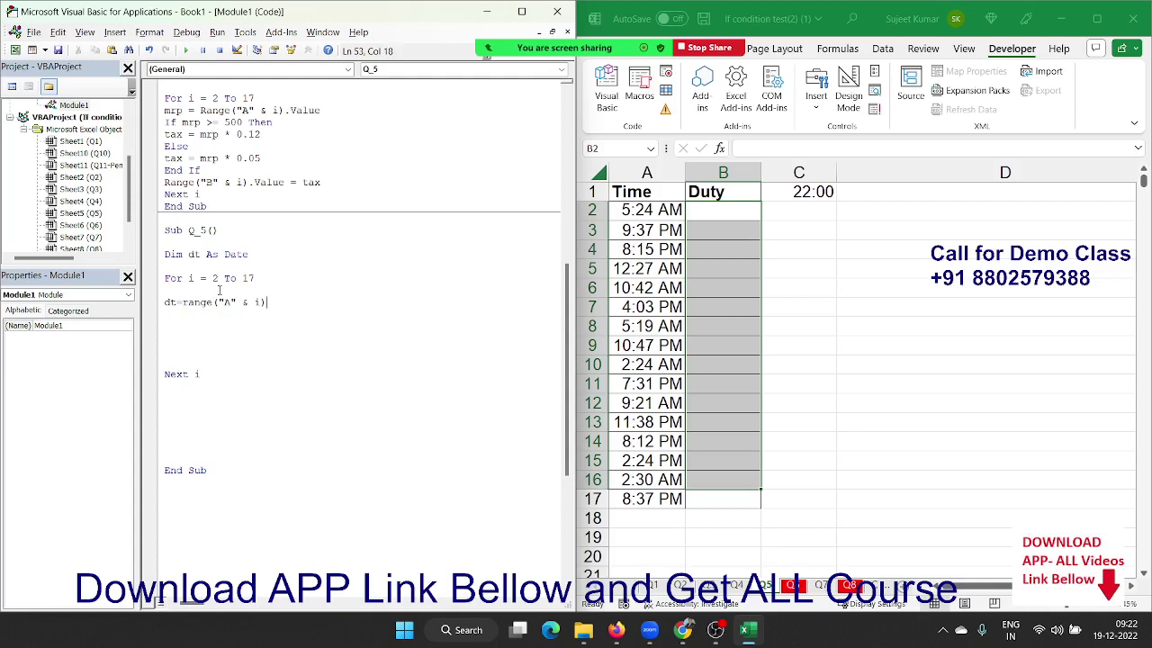
text(.Value)
- Add the line If dt > TimeValue("22:00:00") Then, followed by Range("B" & i).Value = "OT"
key(Return)
key(Return)
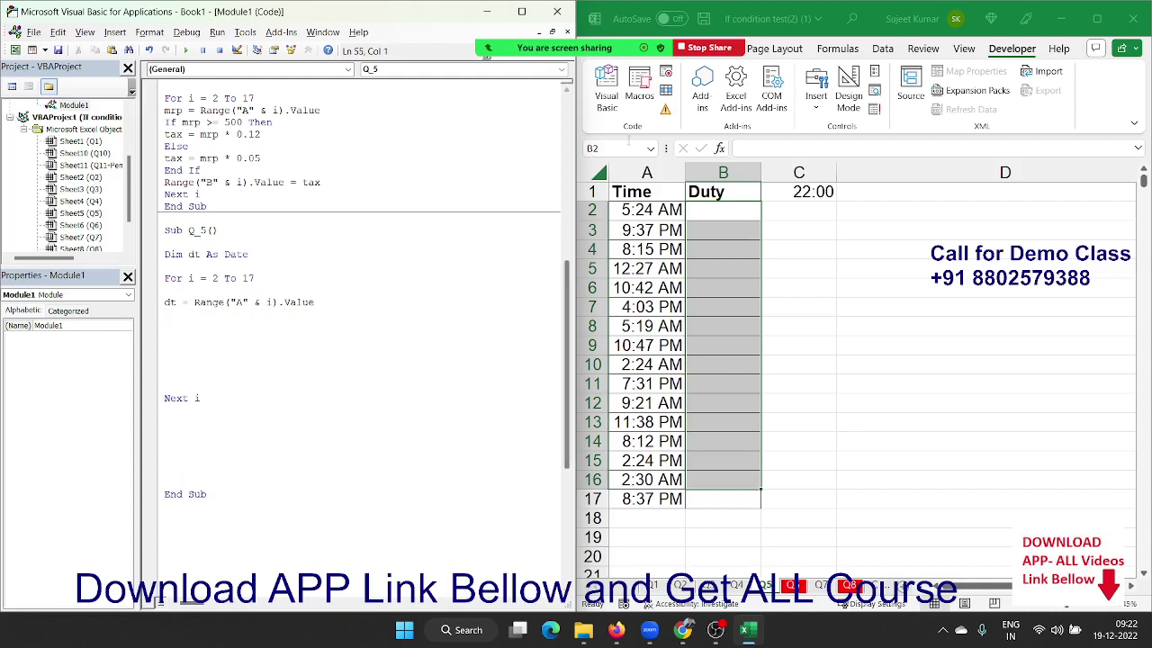
text(If )
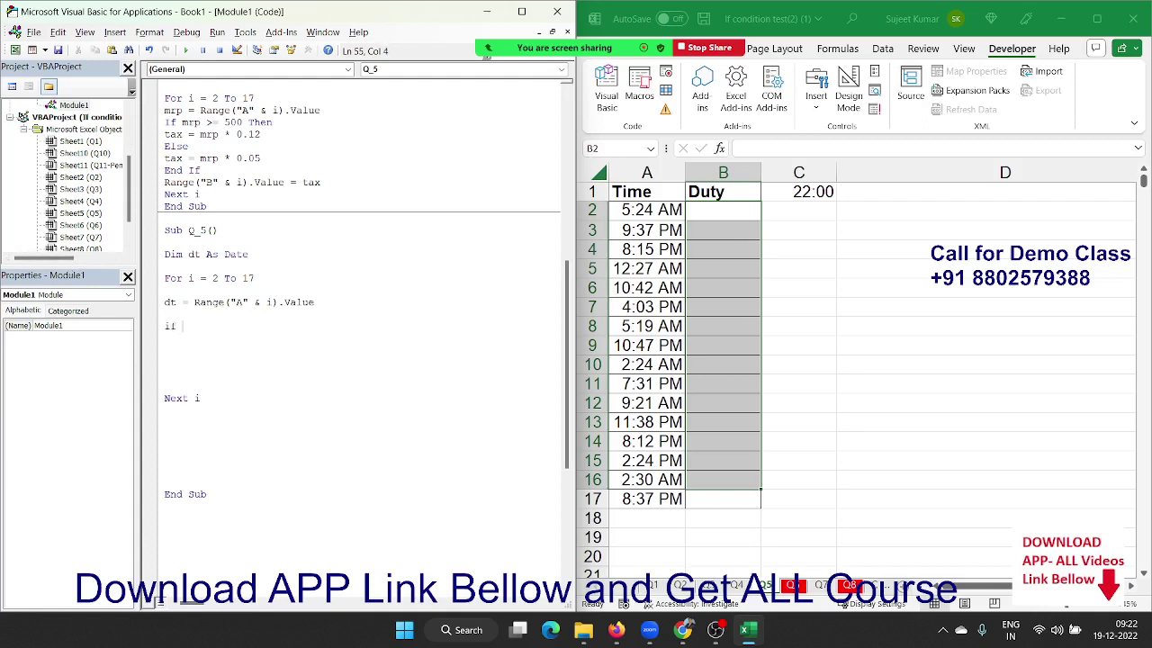
text(dt )
text(> t)
text(imevalu)
text(e(")
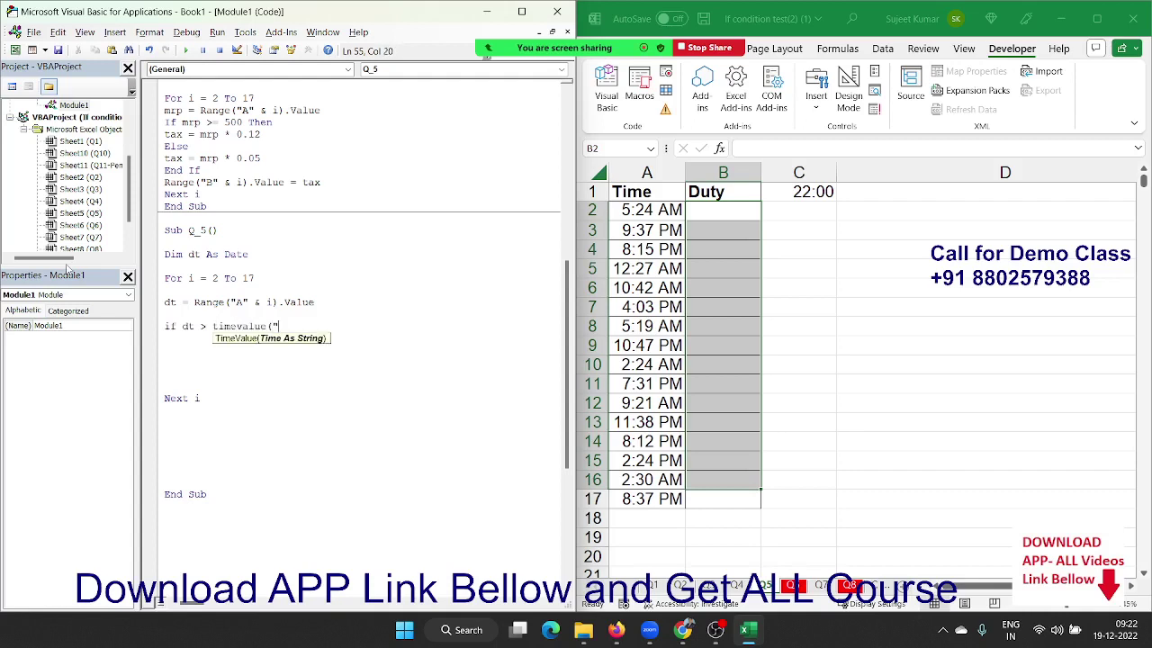
text(22:)
text(00:00)
text())
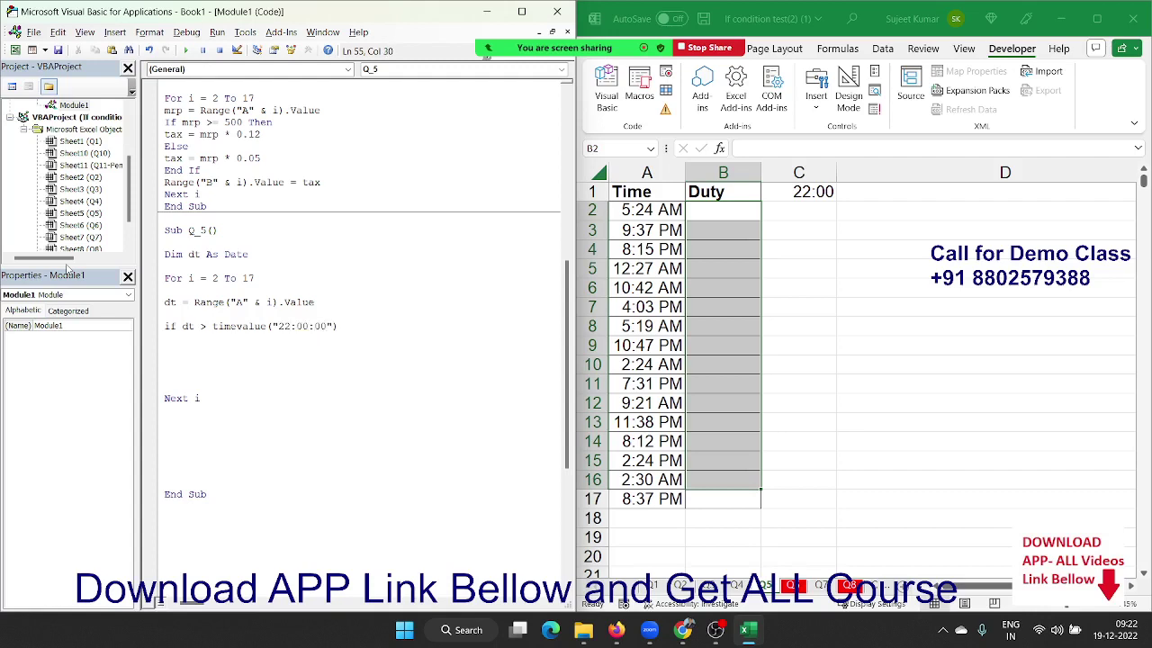
text( then)
key(Return)
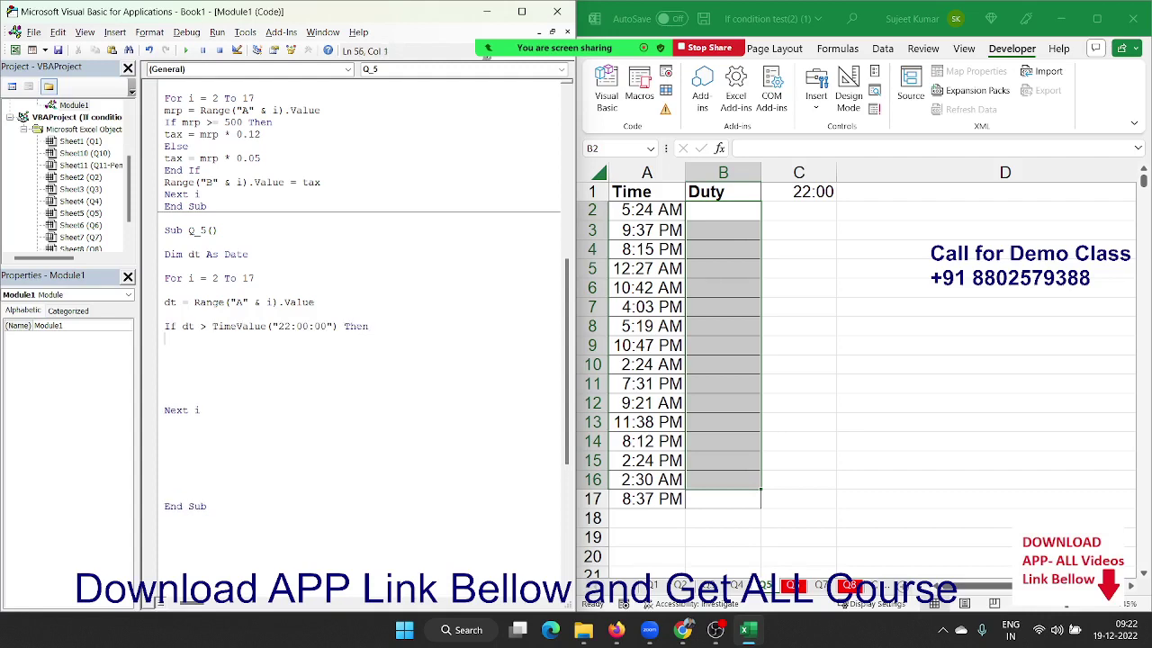
text(range)
text(("B" )
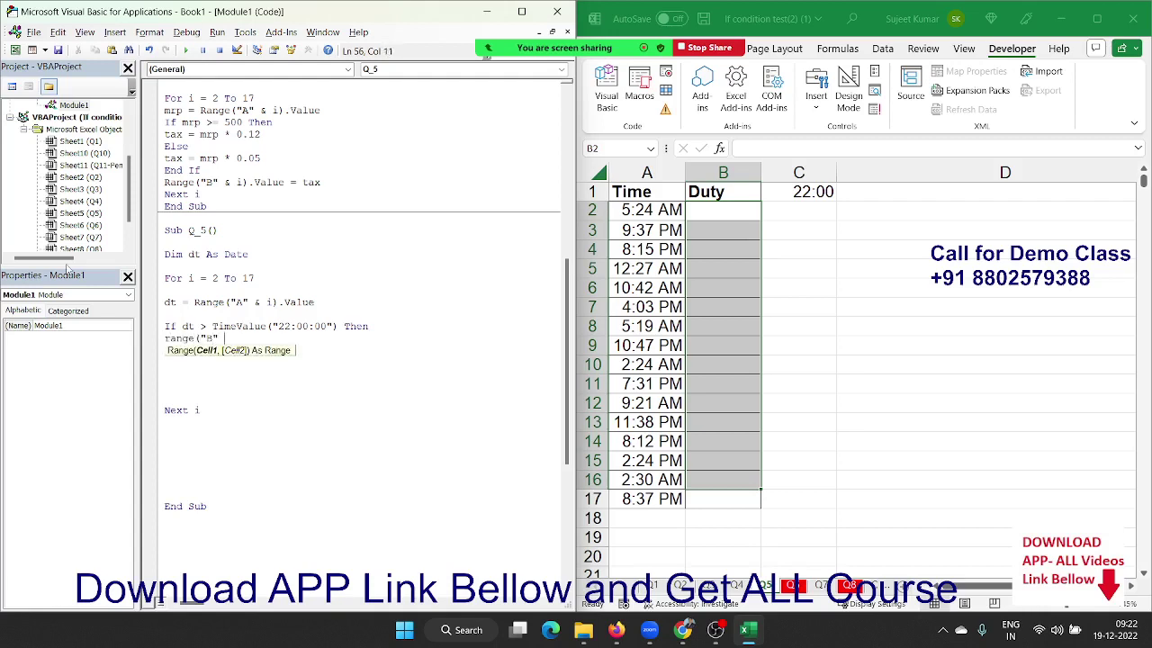
text(& )
text(i).)
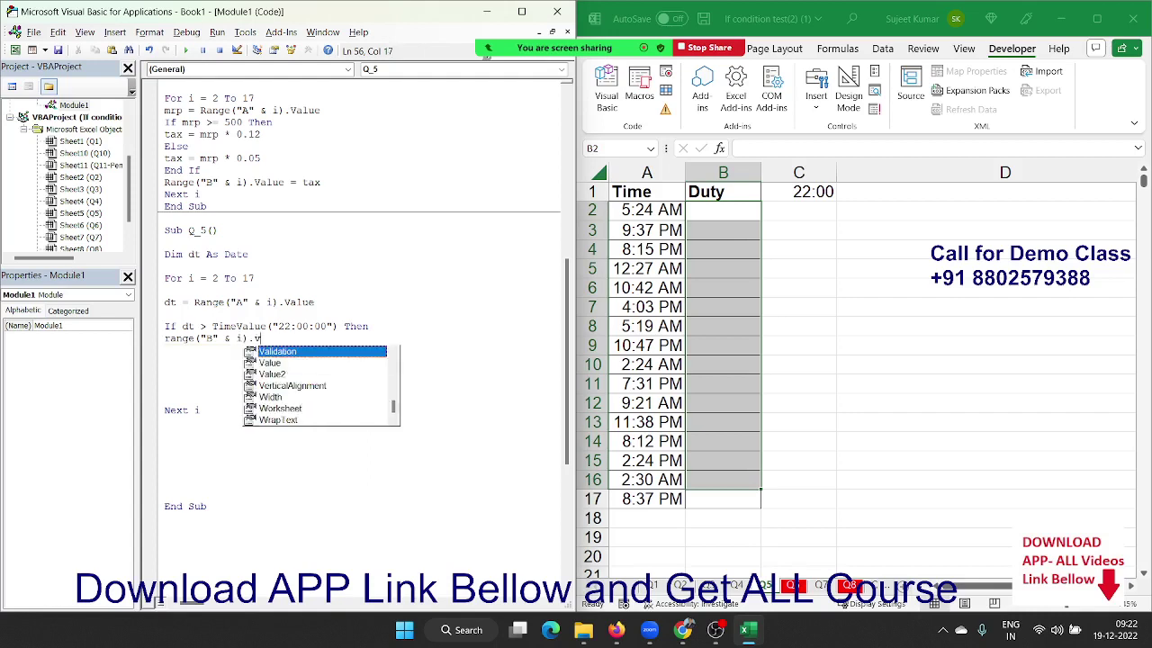
text(Value = ")
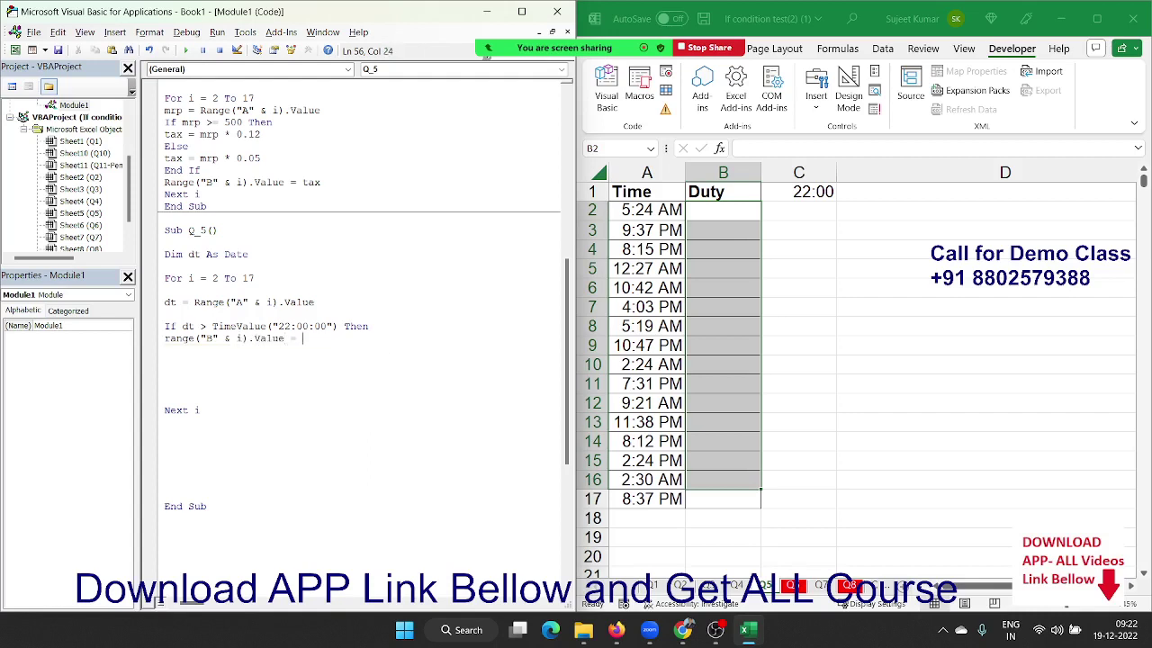
text(OT)
key(BackSpace)
key(BackSpace)
text(O)
text(T)
key(Return)
- Add an Else branch with a copy of the column B assignment, then close with End If
key(Up)
key(shift+Down)
key(ctrl+c)
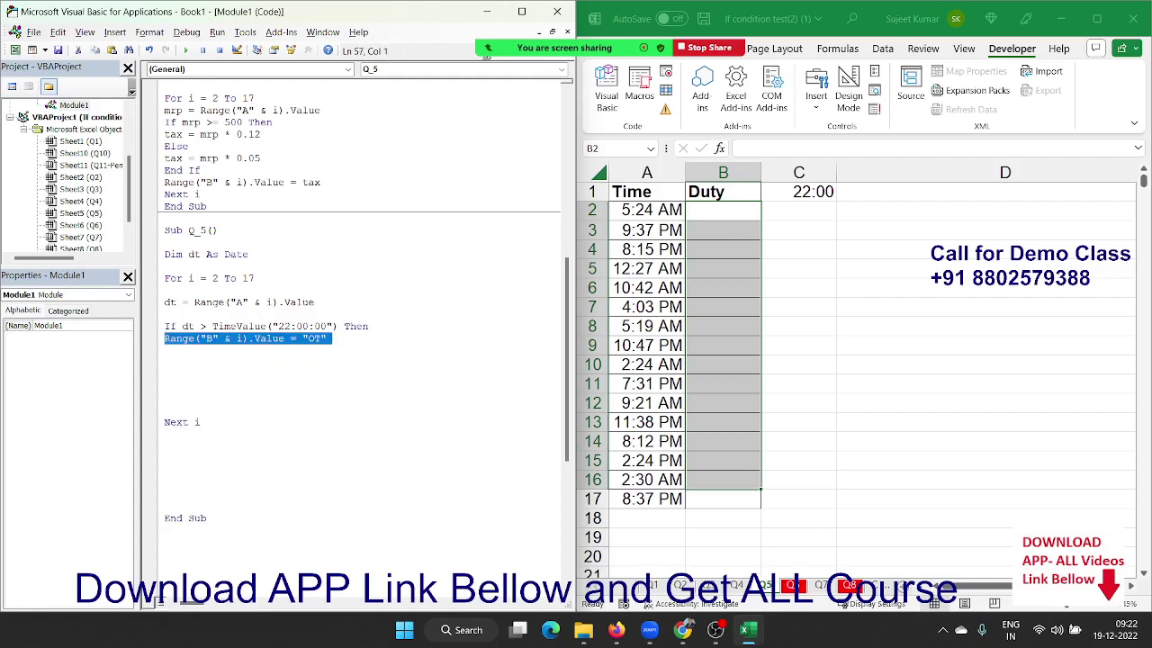
key(Right)
text(Else)
key(Return)
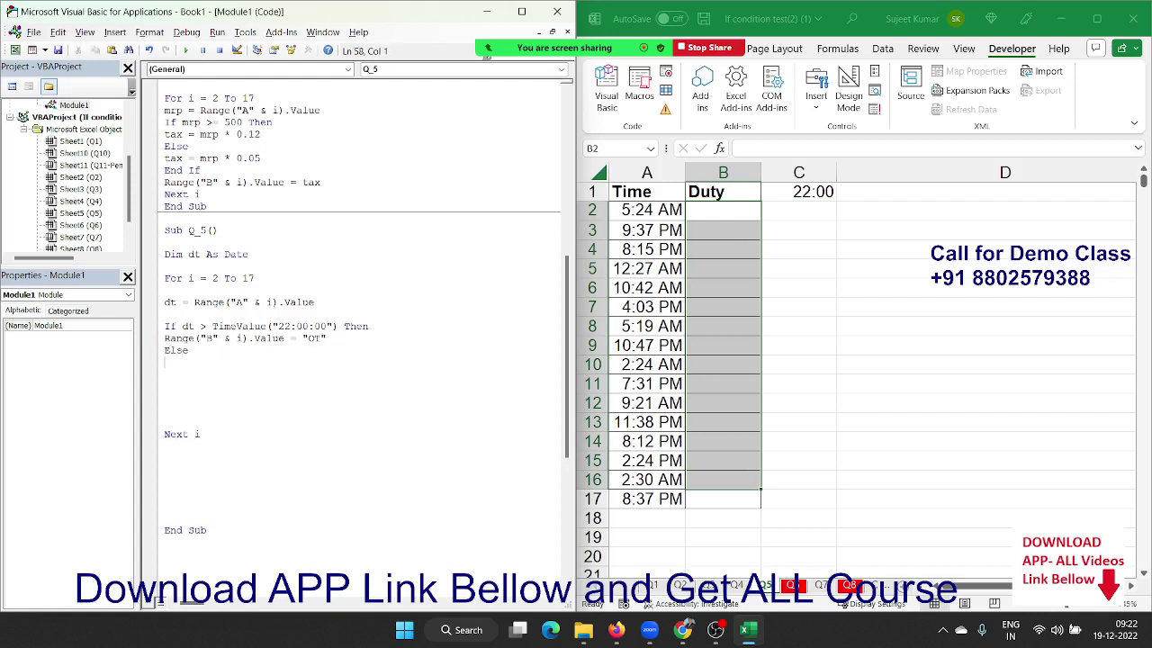
key(ctrl+v)
text(end)
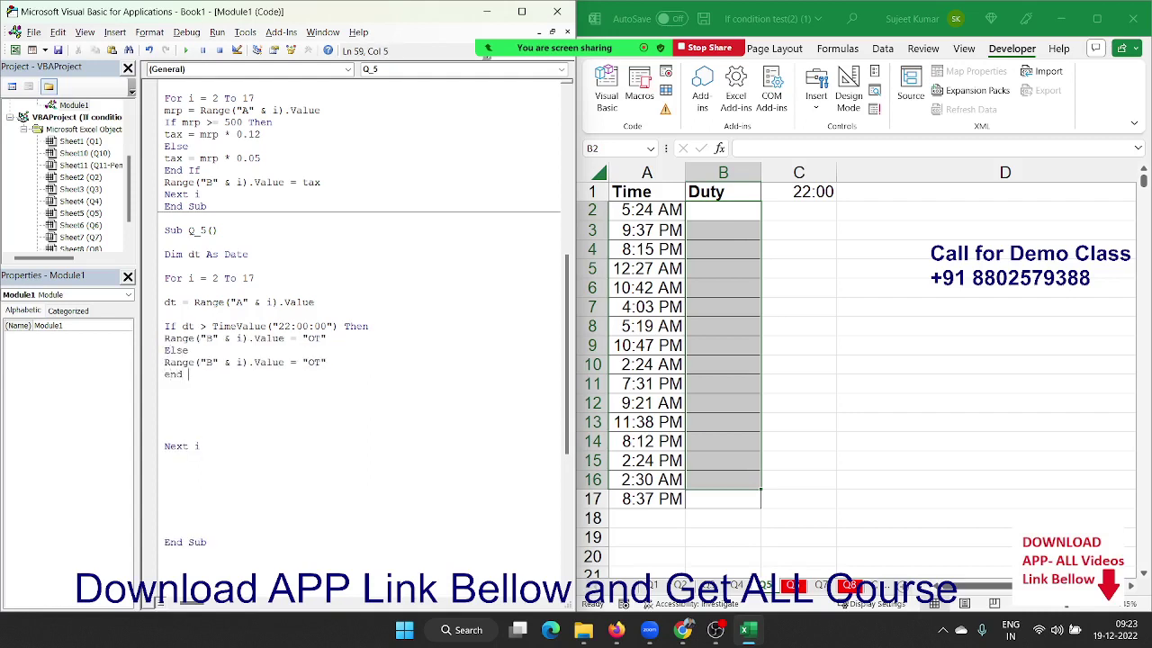
text( if)
double_click(310, 364)
- Change the Else branch value to "NT" and run Q_5 to fill the Duty column
text(NT)
click(302, 346)
click(186, 50)
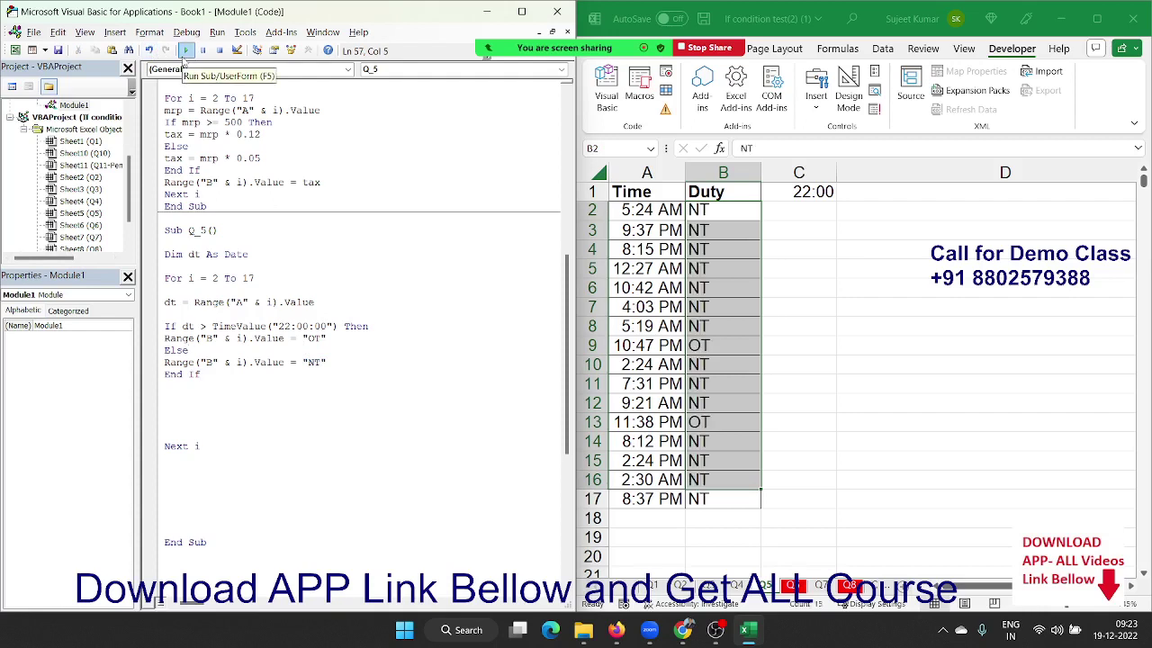
- Delete the blank lines after End If, before Next i and above End Sub
click(333, 400)
key(Delete)
key(Delete)
key(Delete)
key(Delete)
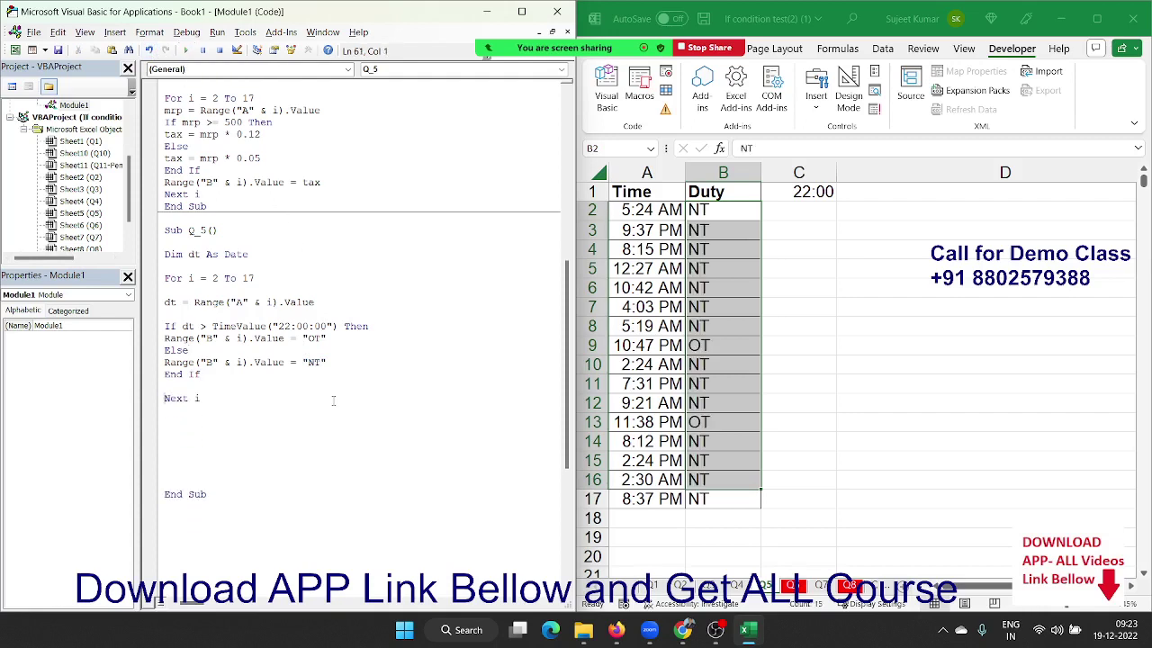
key(Delete)
key(Down)
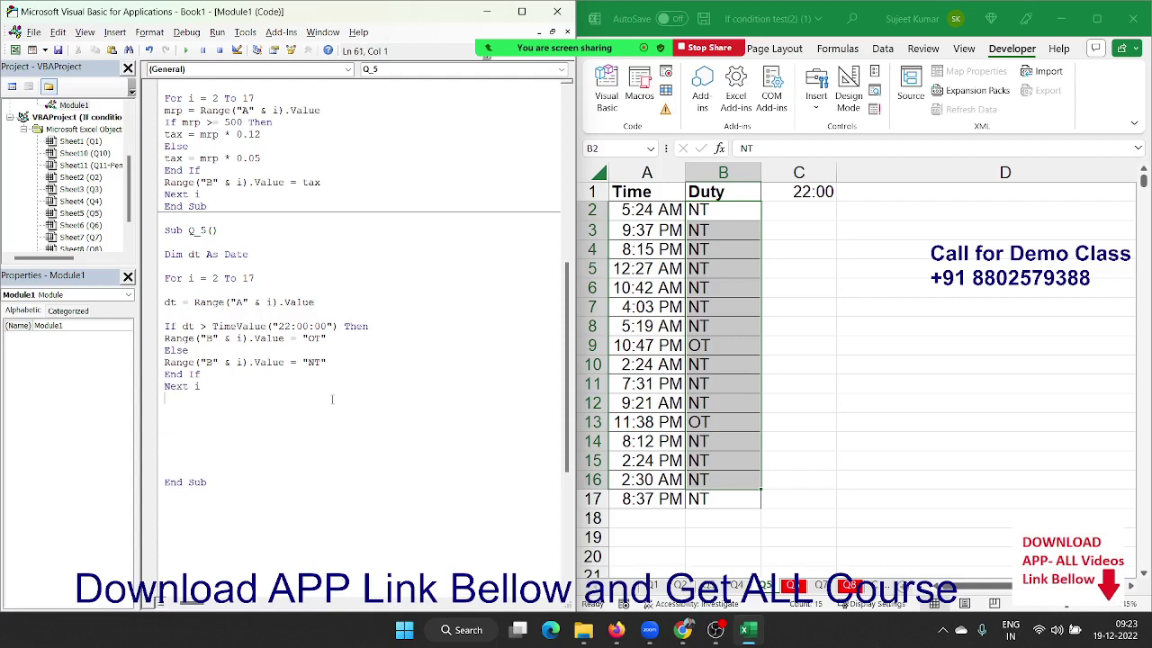
key(Delete)
key(Delete)
key(Delete)
key(Delete)
key(Delete)
key(Delete)
key(Delete)
key(Up)
key(Up)
key(Up)
key(Up)
key(Up)
key(Up)
key(Delete)
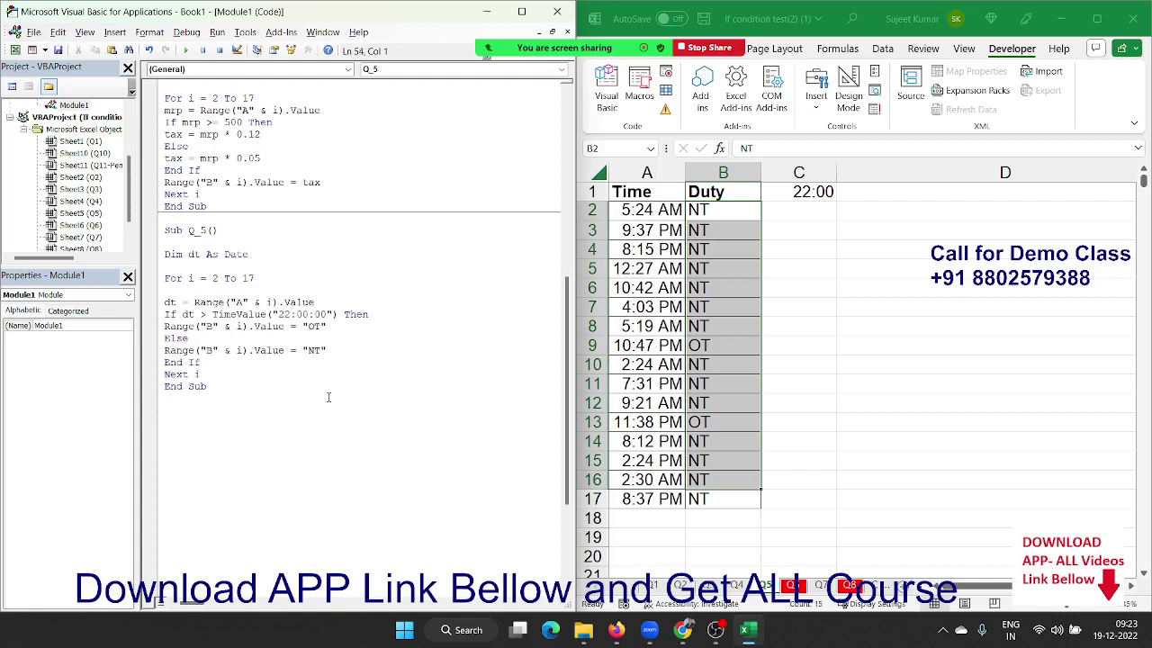
key(Down)
key(Down)
key(Down)
key(Down)
key(Down)
key(Down)
key(Down)
key(Down)
key(Down)
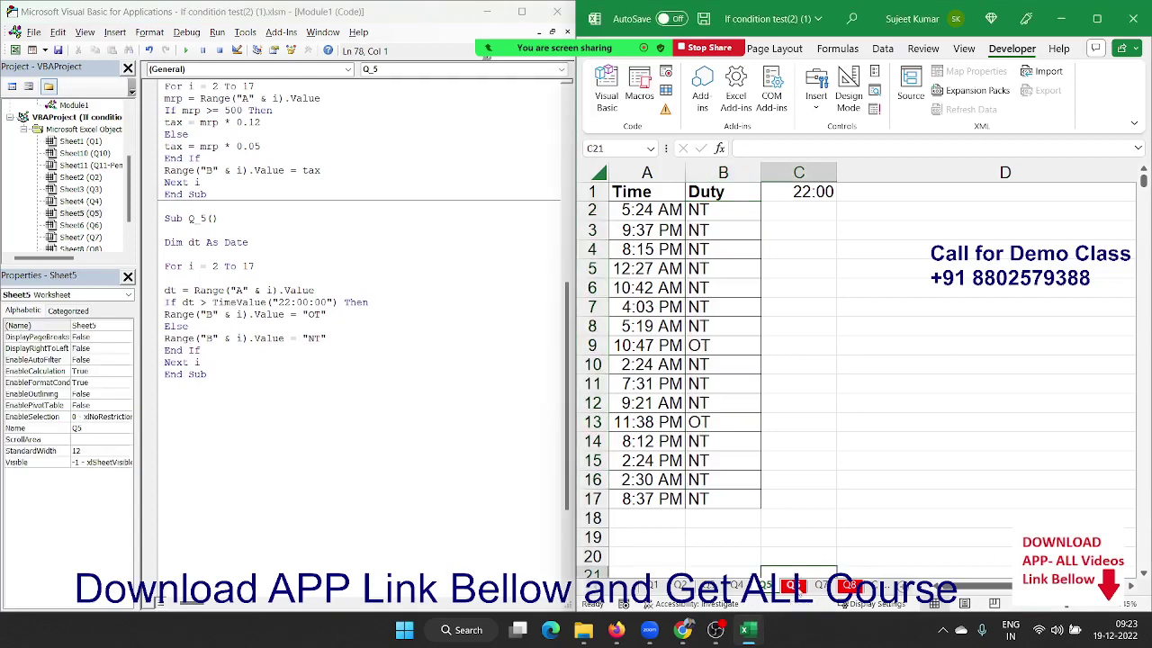
- Switch to the Q6 marks sheet and browse its result columns along row 5
click(793, 585)
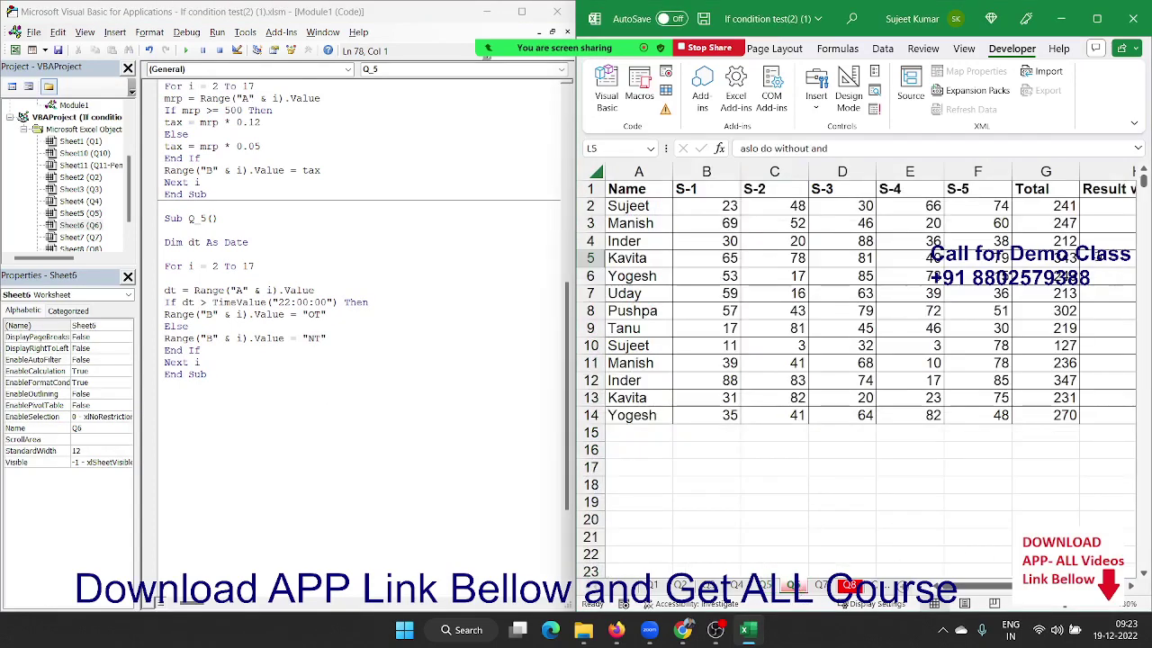
click(1124, 262)
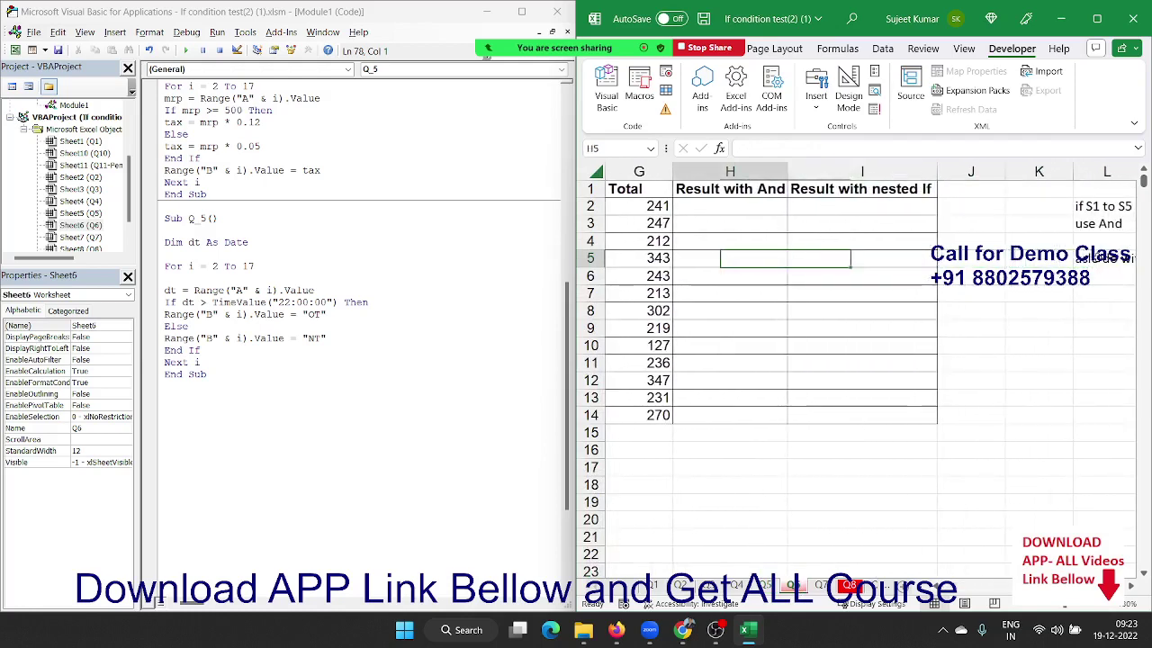
key(Left)
key(Left)
key(Left)
key(Left)
key(Left)
key(Left)
key(Left)
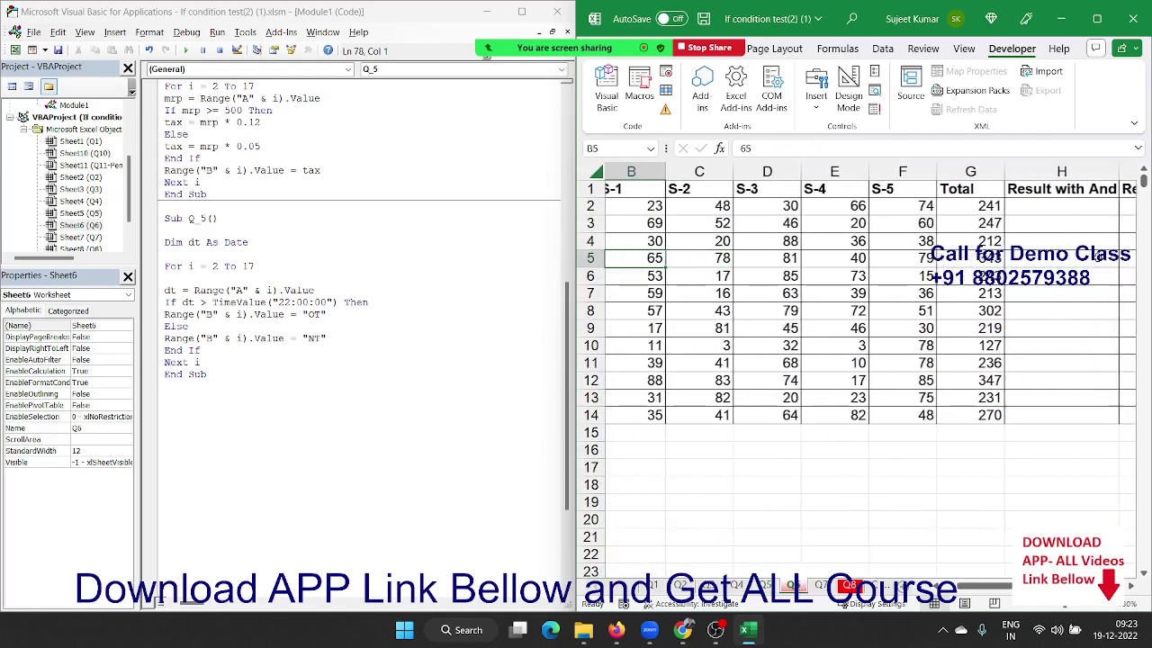
key(Left)
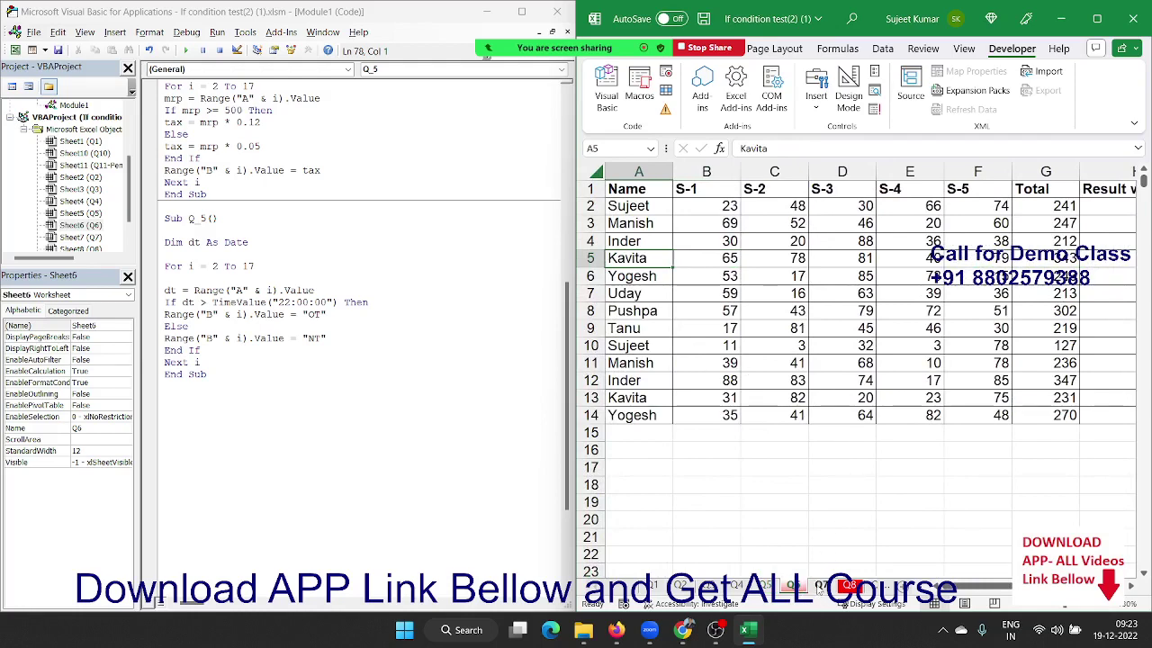
- Switch to the Q7 grade sheet and select cell C2 under Grade
click(820, 587)
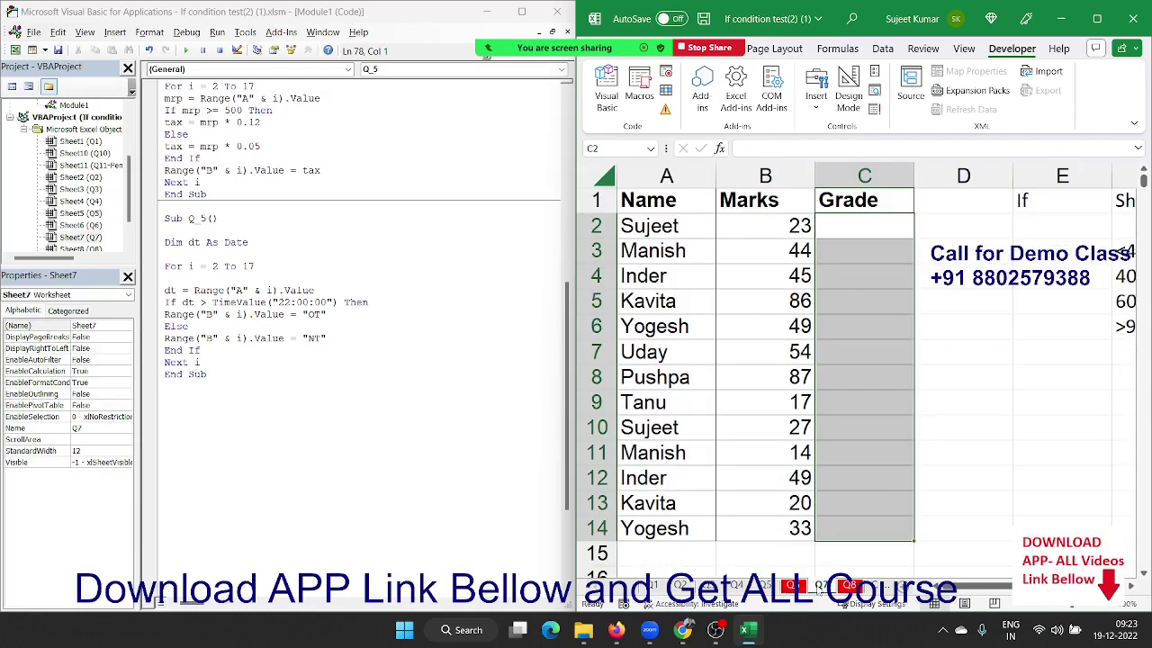
click(849, 316)
click(871, 220)
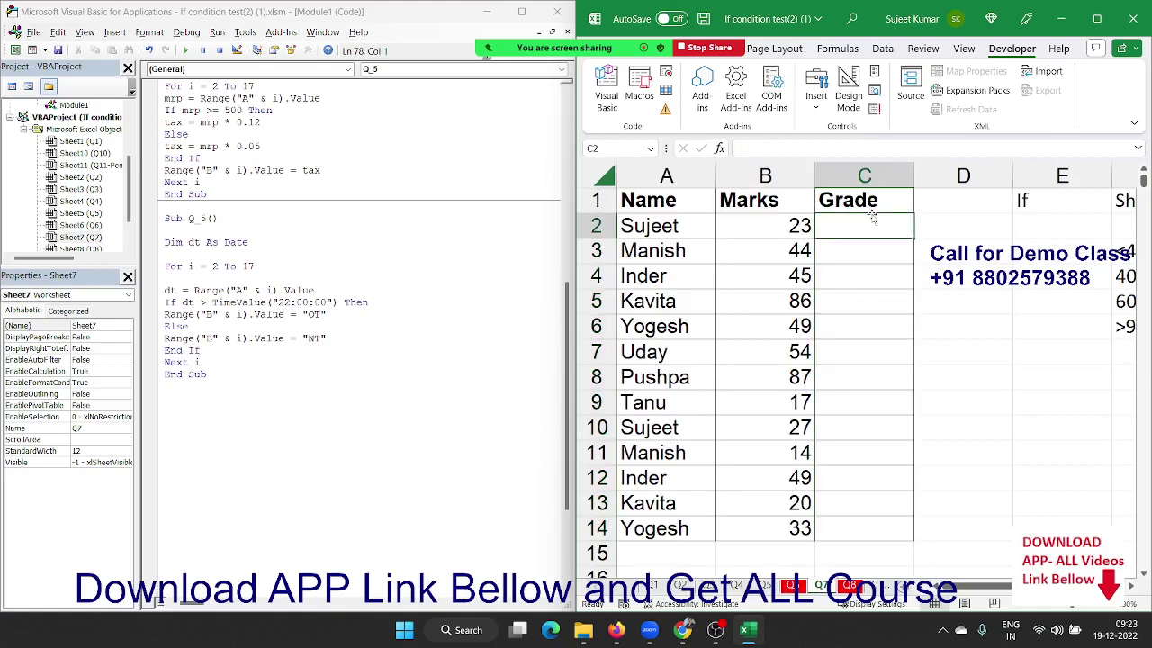
- Look over sheet Q7, then switch to sheet Q8 and select the incentive cells B3:C18
key(Right)
key(Right)
key(Right)
key(Right)
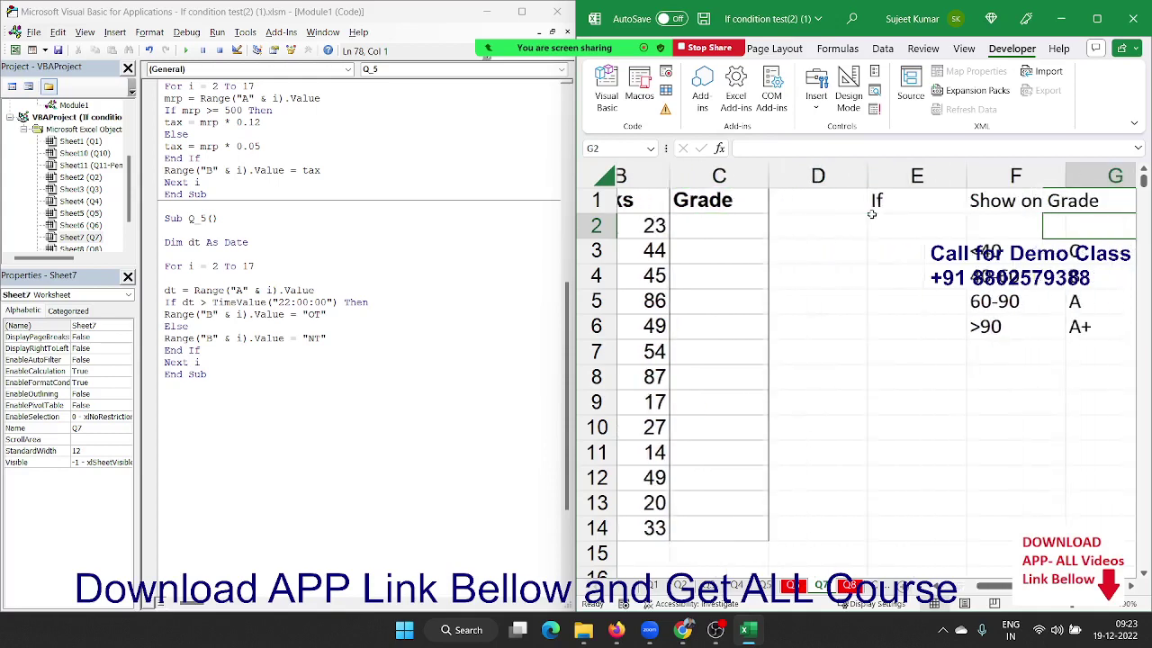
key(Down)
key(Down)
key(Left)
key(Left)
key(Left)
key(Left)
key(Left)
key(Left)
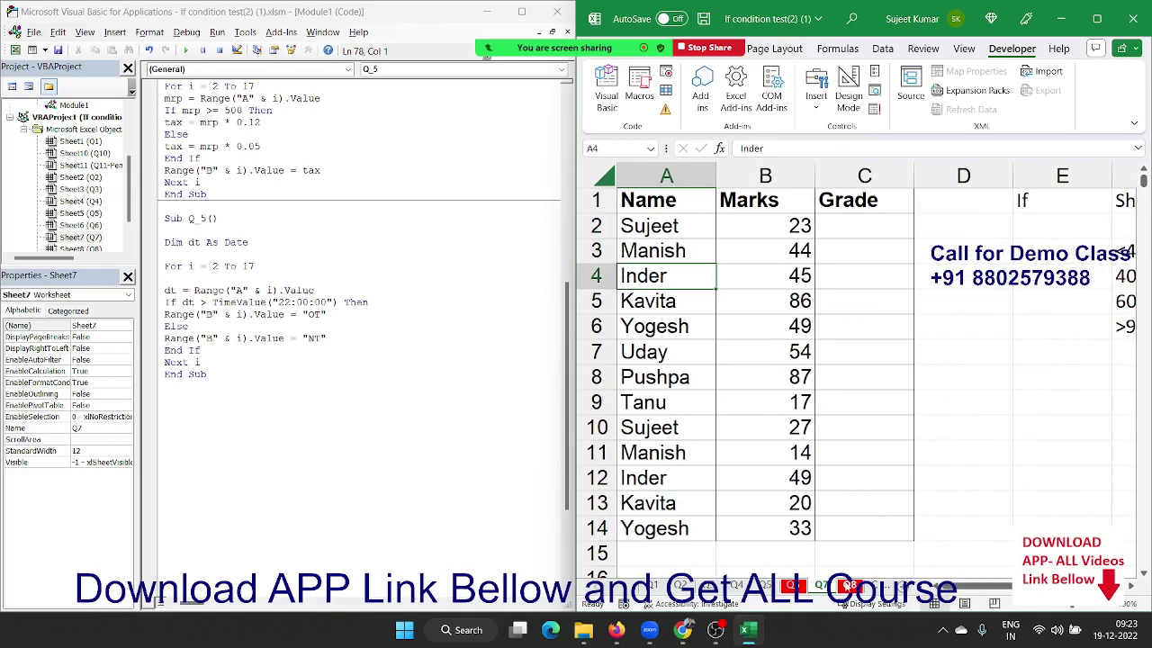
click(849, 586)
click(788, 228)
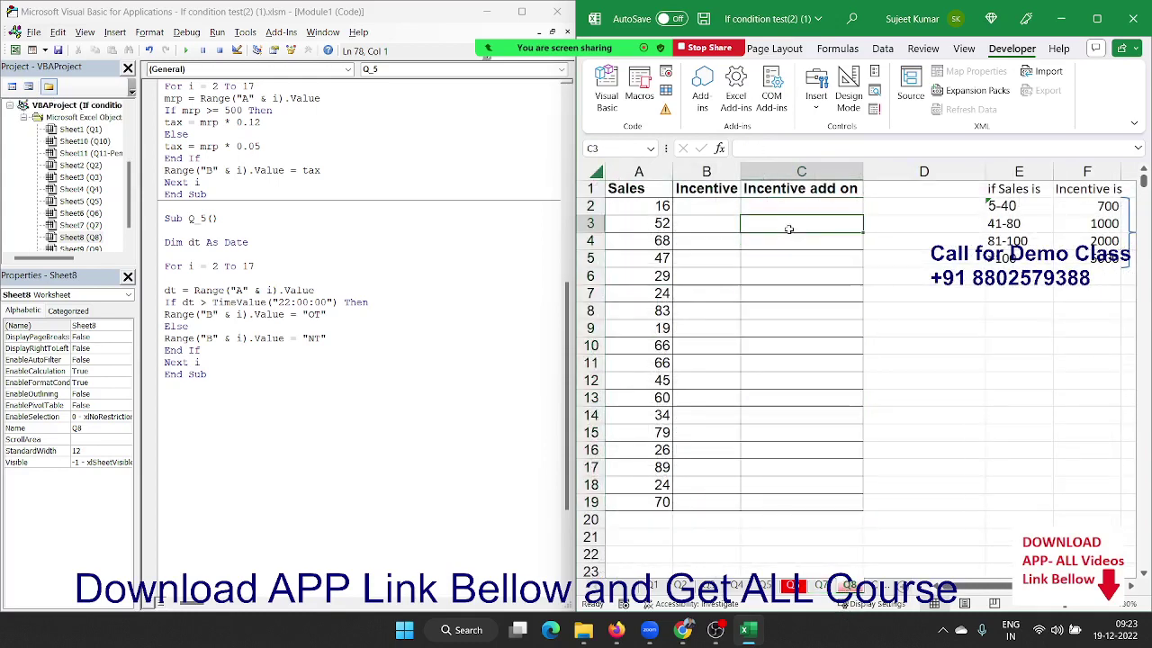
drag(725, 222, 813, 504)
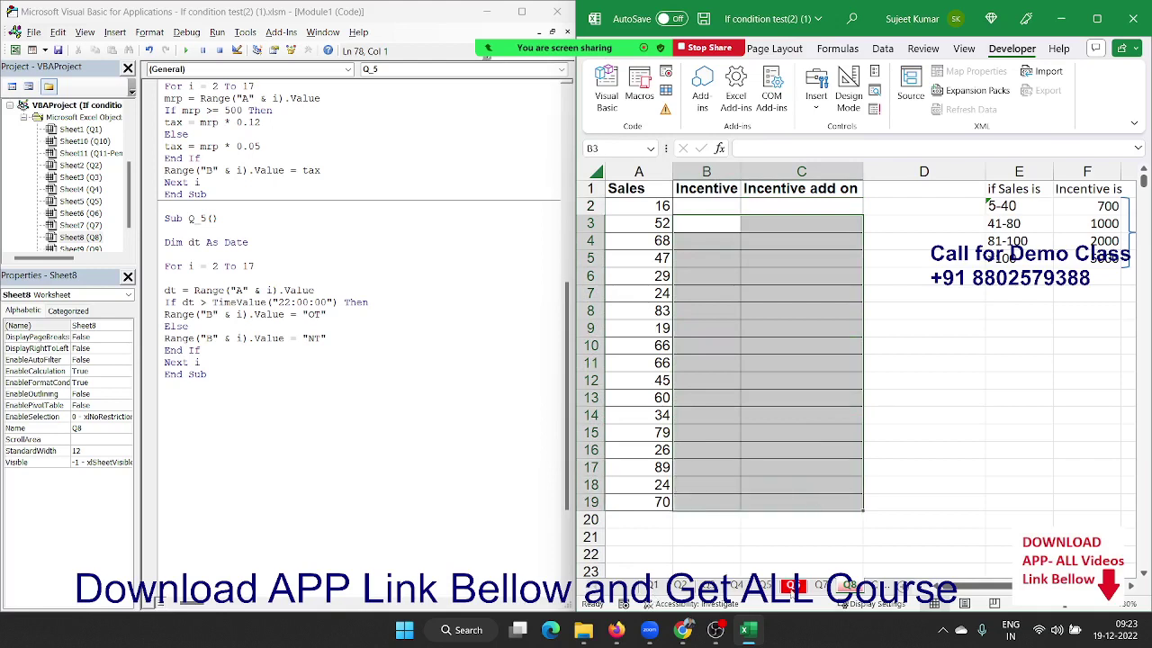
- In Module1, start Sub Q_8() and declare s and r As Long
click(304, 377)
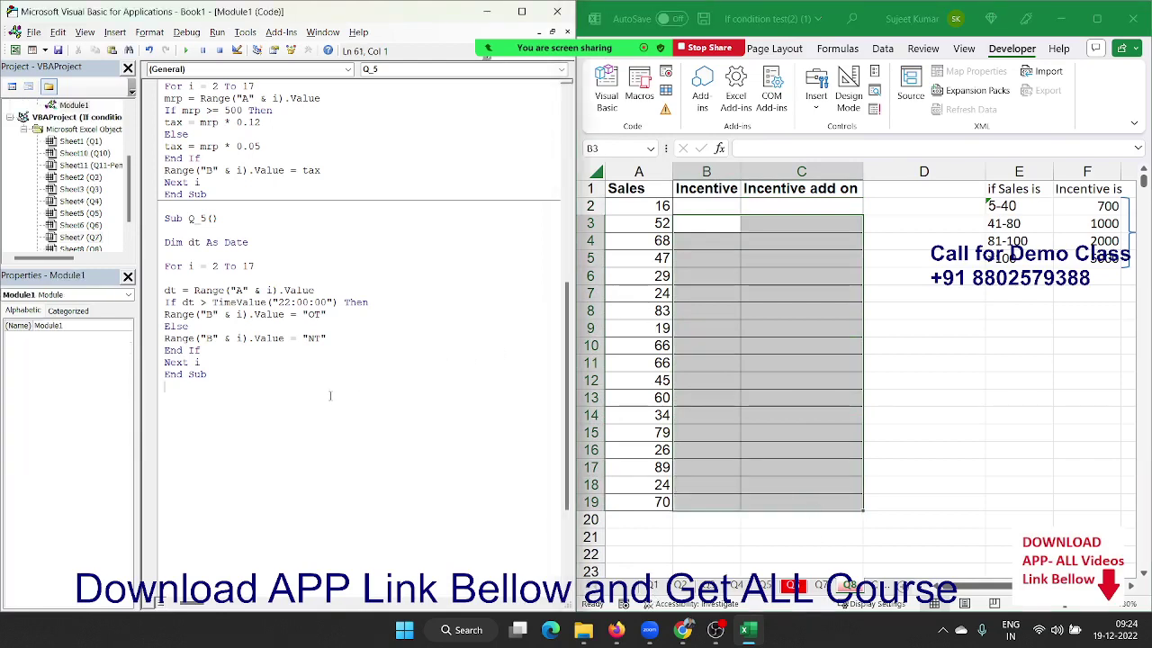
scroll(304, 377, down, 4)
text(sub )
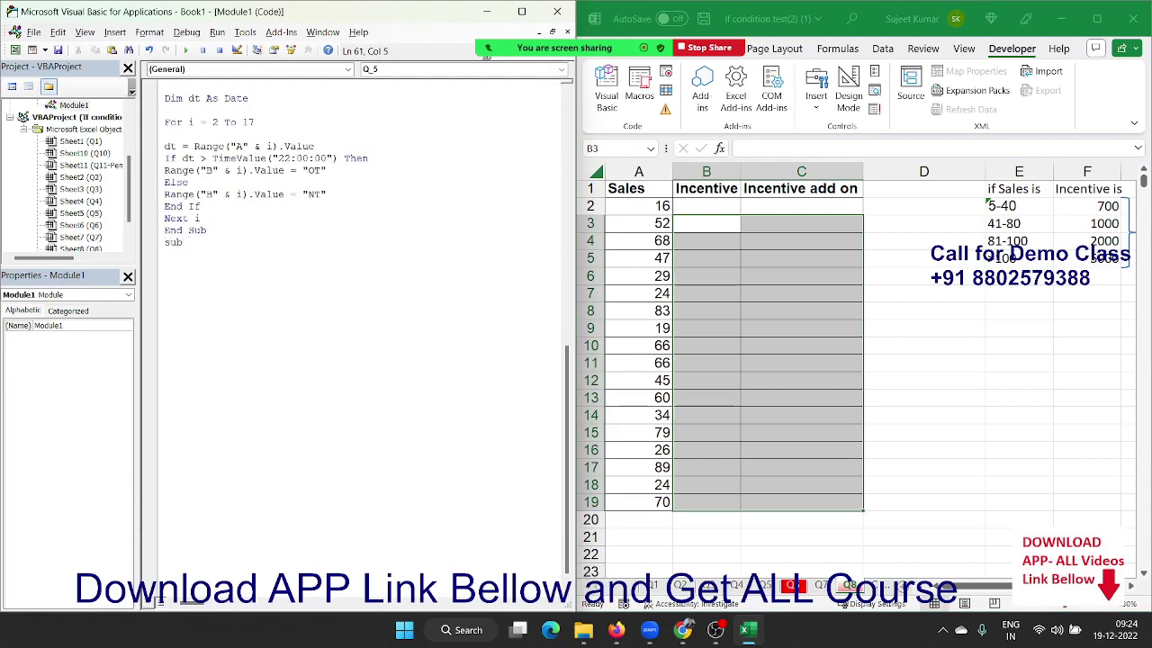
text(Q_)
text(8())
key(Return)
key(Return)
key(Return)
key(Up)
key(Up)
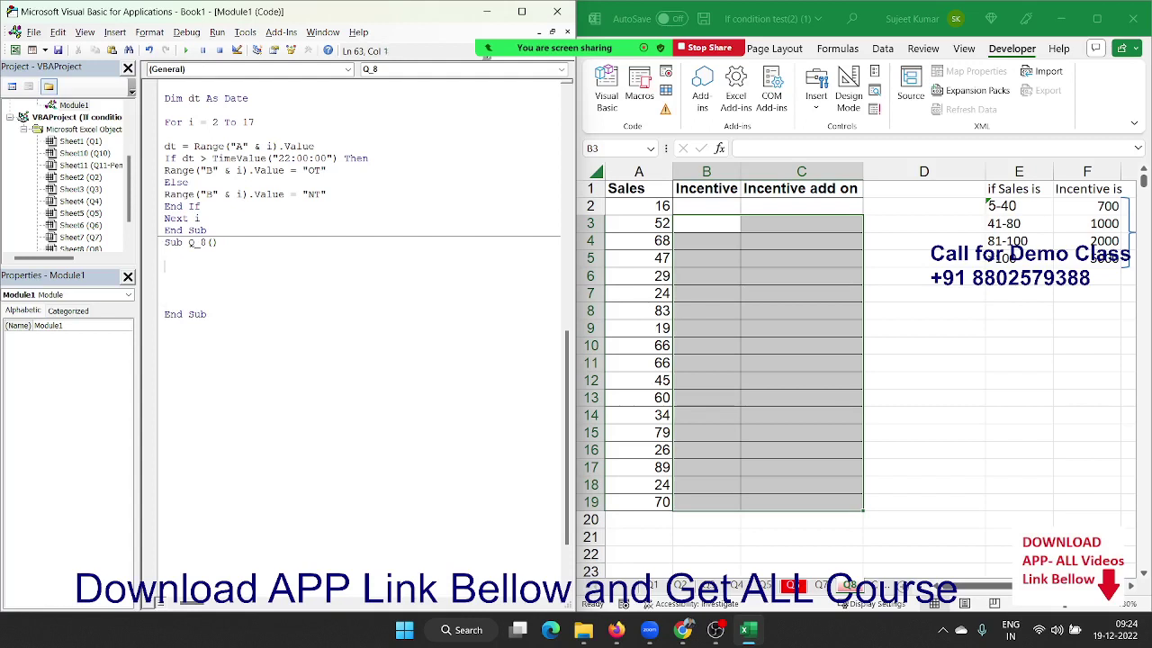
text(dim )
text(s)
text(,i)
key(BackSpace)
text(r as )
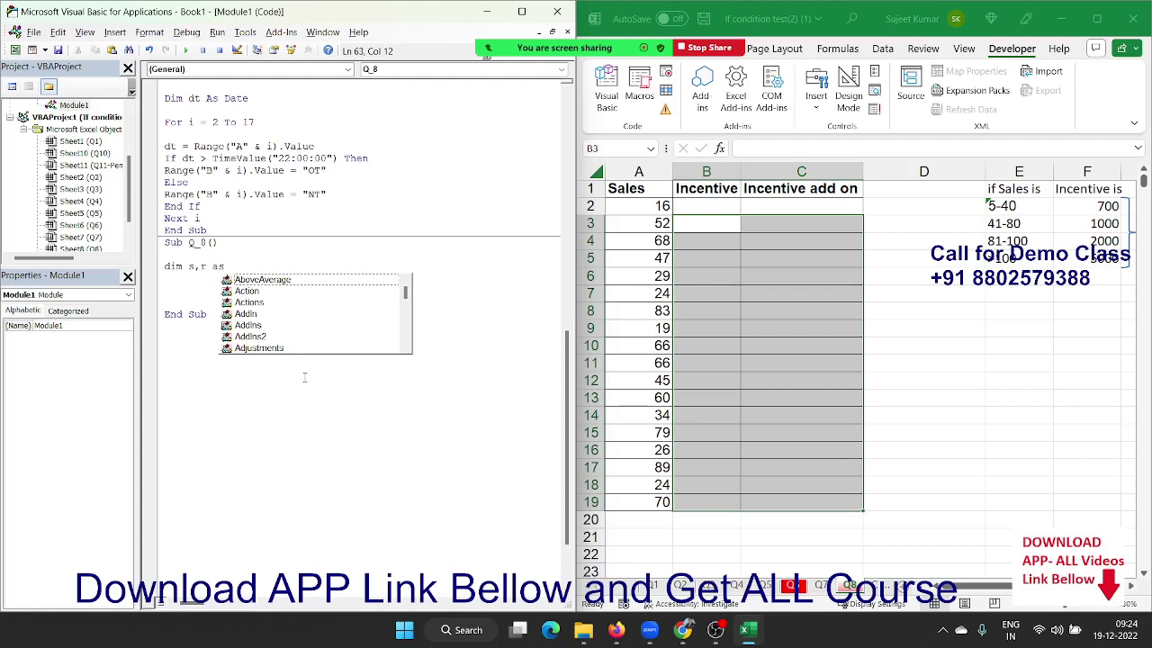
text(long)
key(Return)
key(Return)
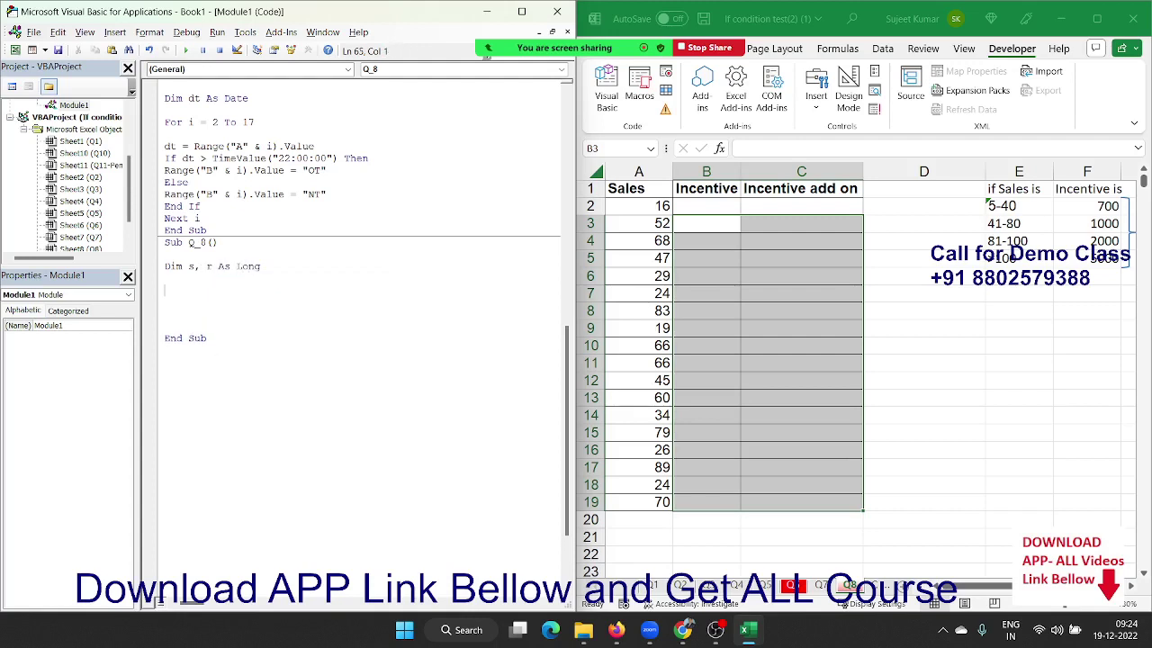
- Add the For i = 2 To 19 loop line, dismissing the compile error along the way
text(for )
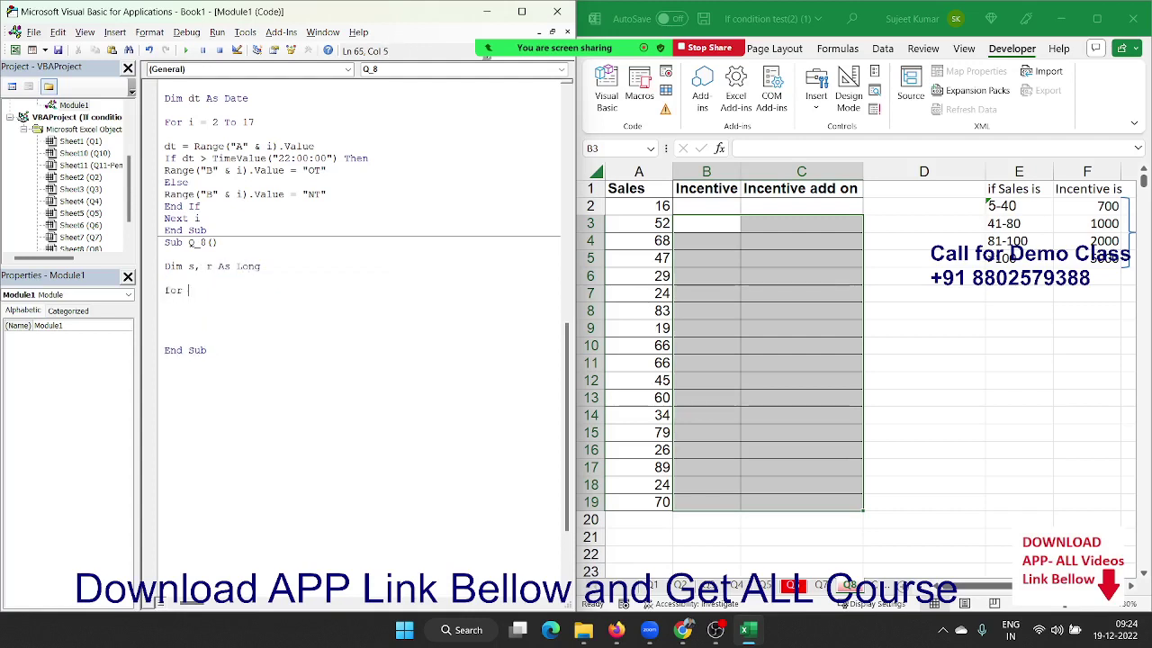
text(2 to )
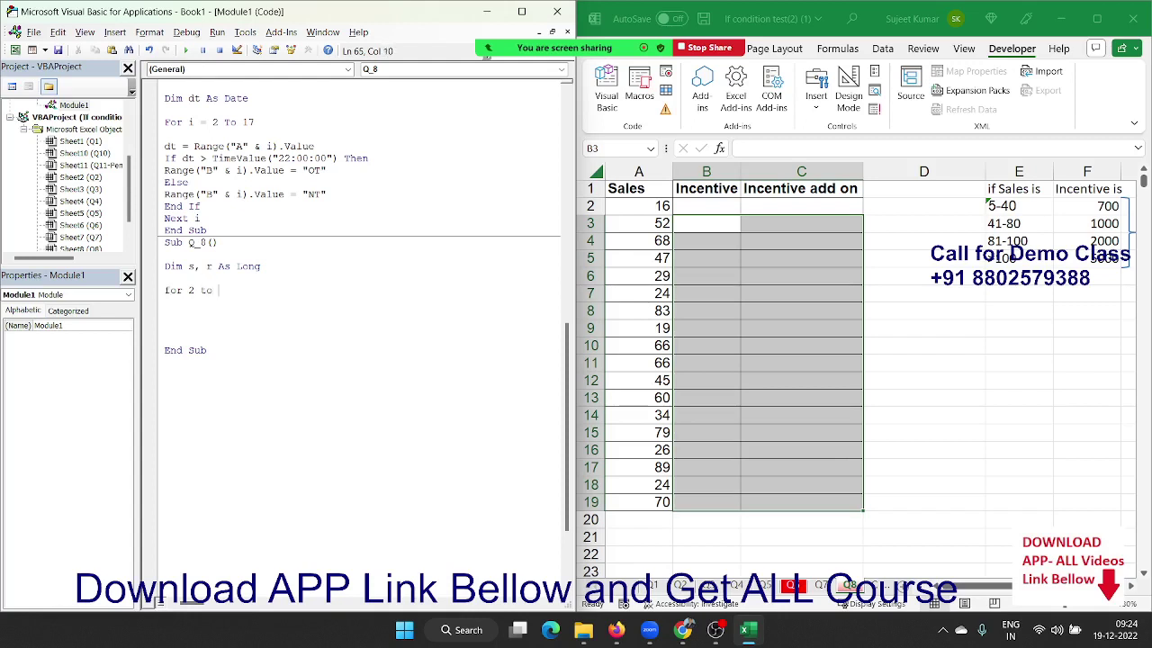
text(19)
click(304, 377)
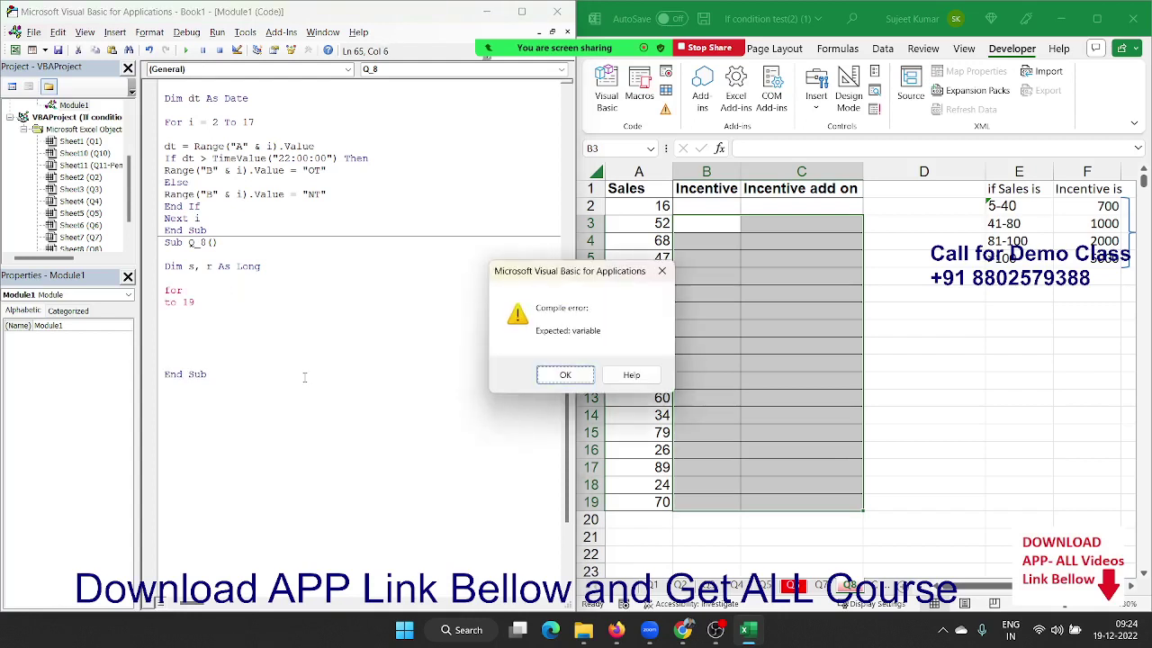
key(Return)
key(Delete)
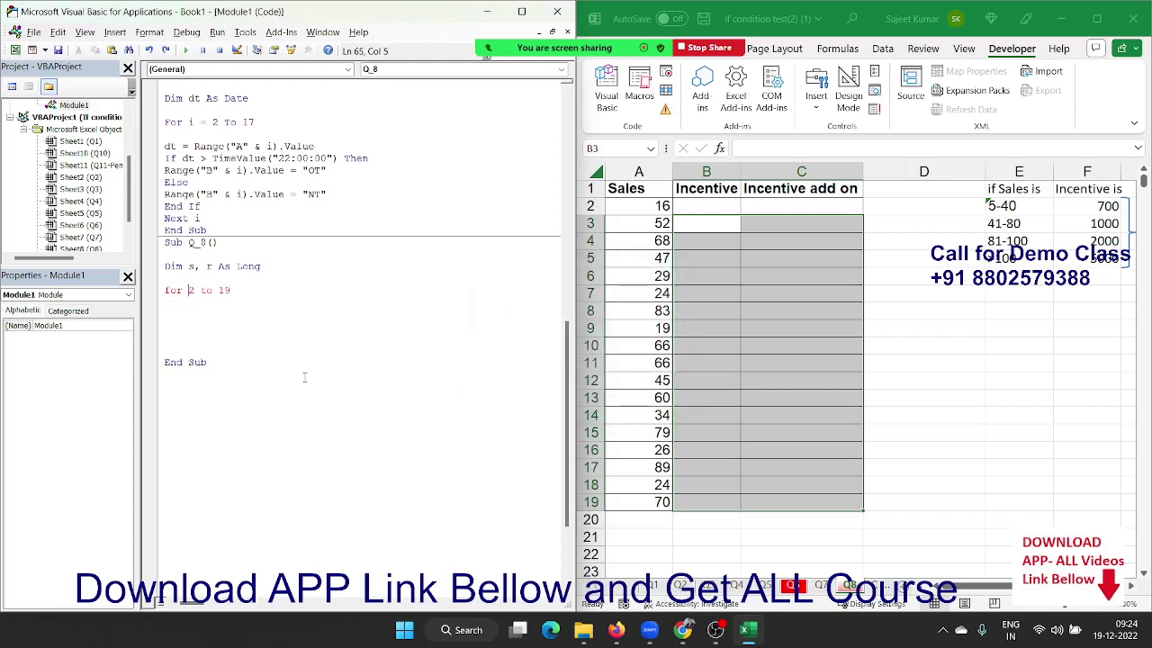
text(i=)
key(Down)
key(Return)
key(Return)
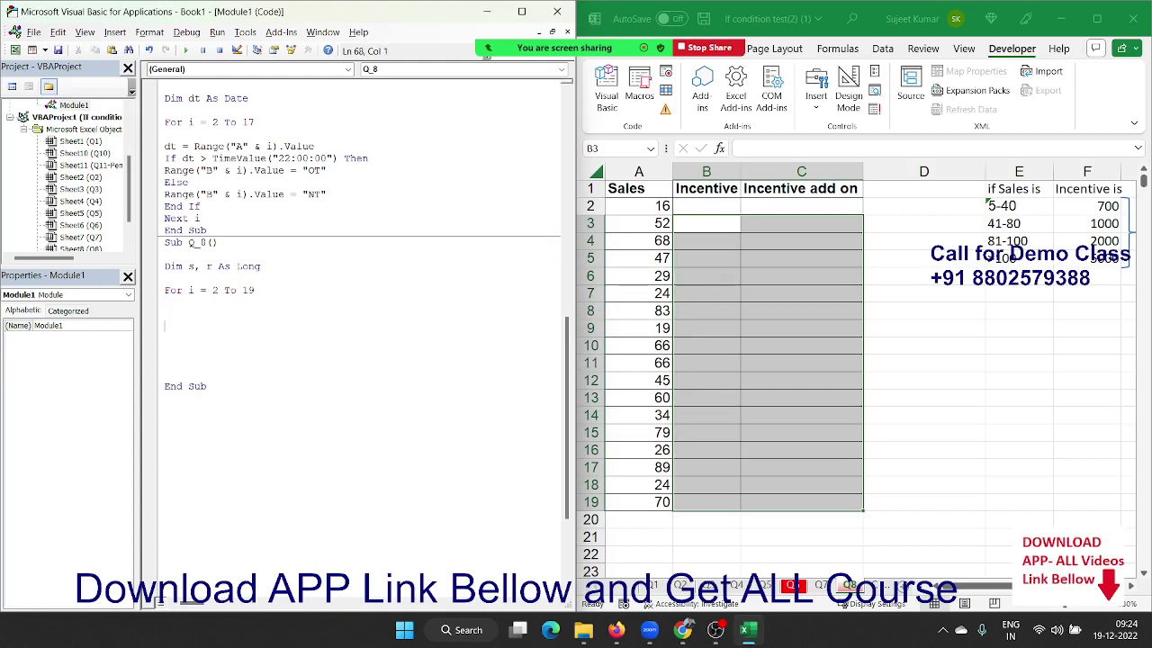
- Close the loop with Next i and replace the bound 19 with Range("A65000").End(xlUp).Row
text(ne)
text(xt)
text(i)
key(Up)
key(Up)
key(Return)
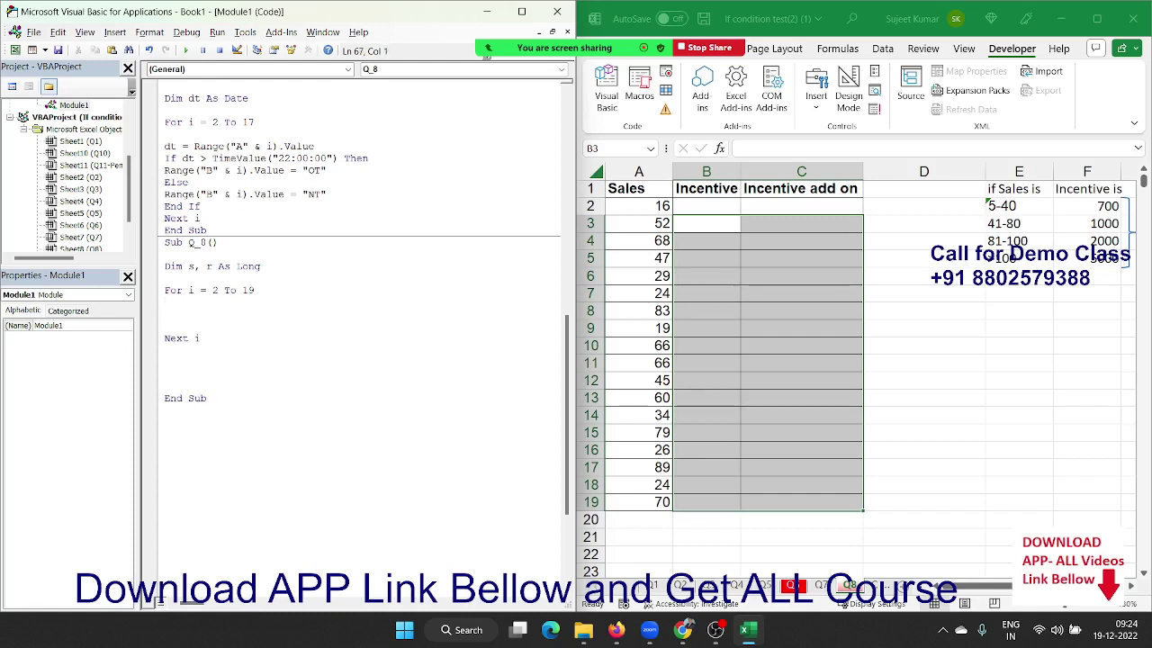
double_click(249, 290)
text(r)
text(ange(")
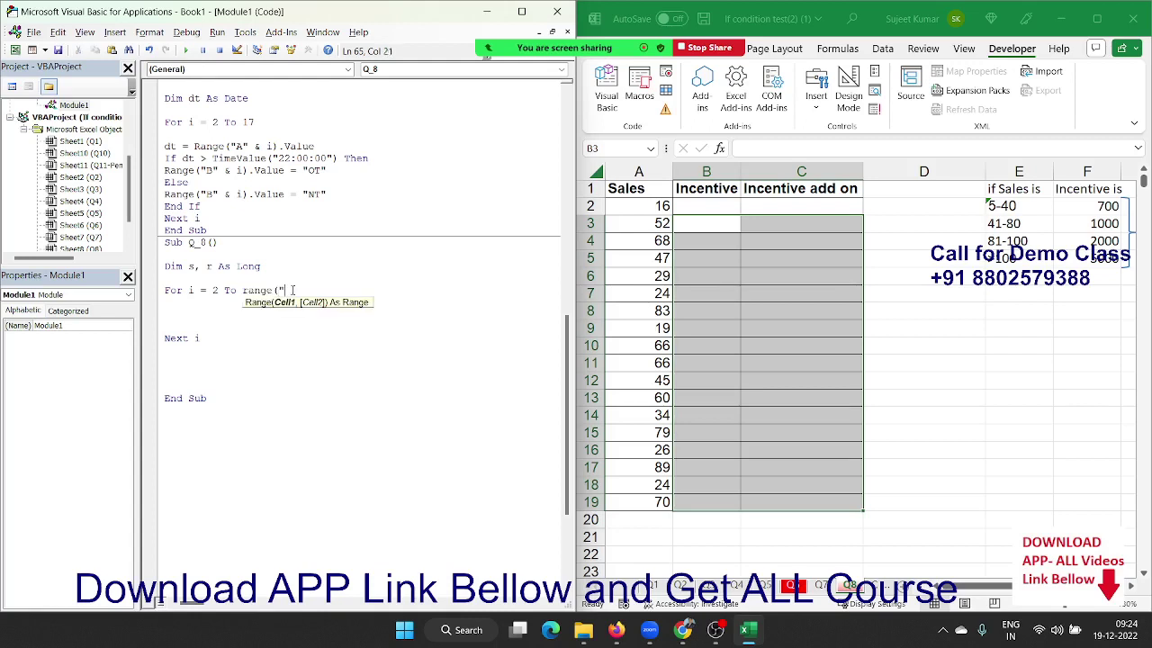
text(A65000)
text(").End)
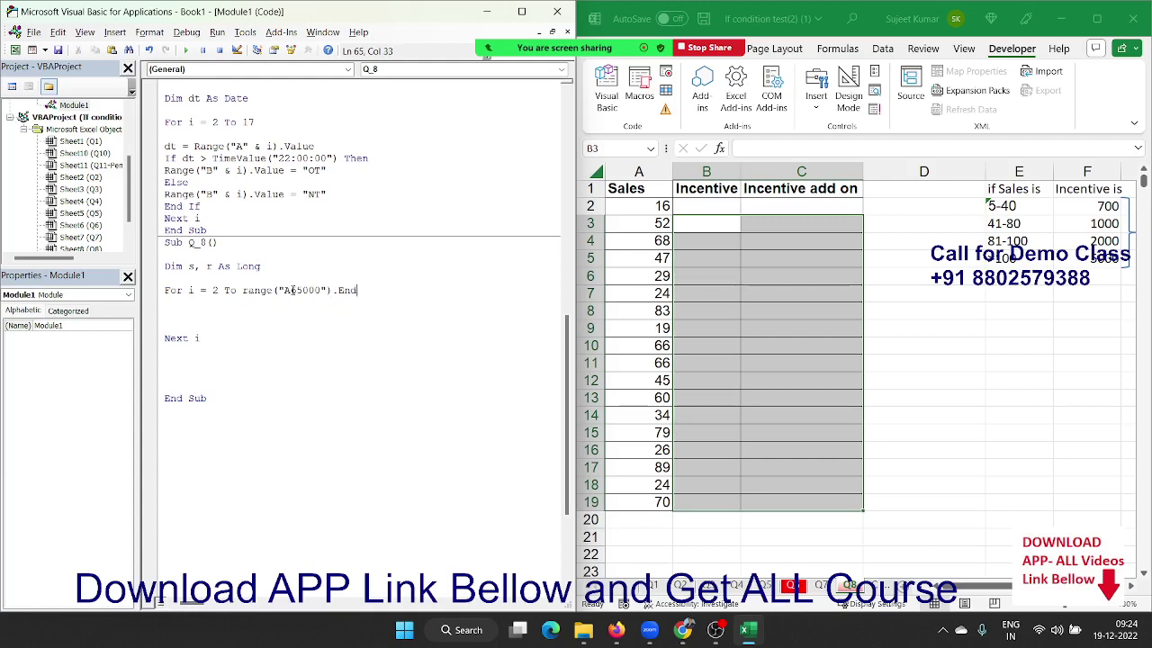
text((xlUp)
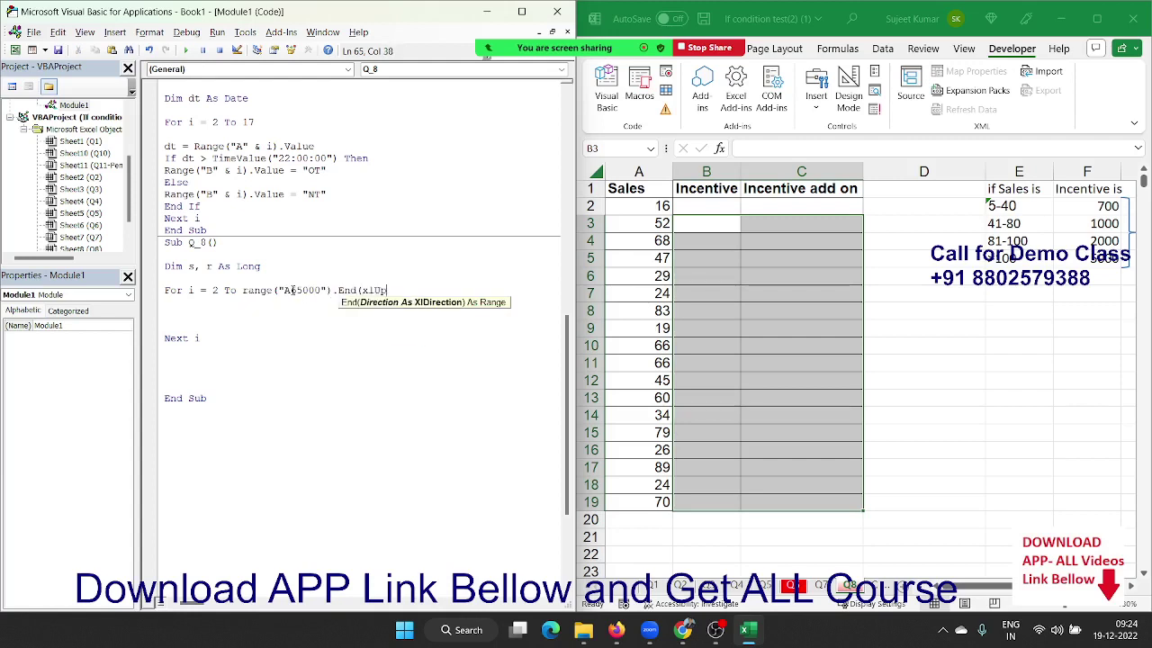
text().row)
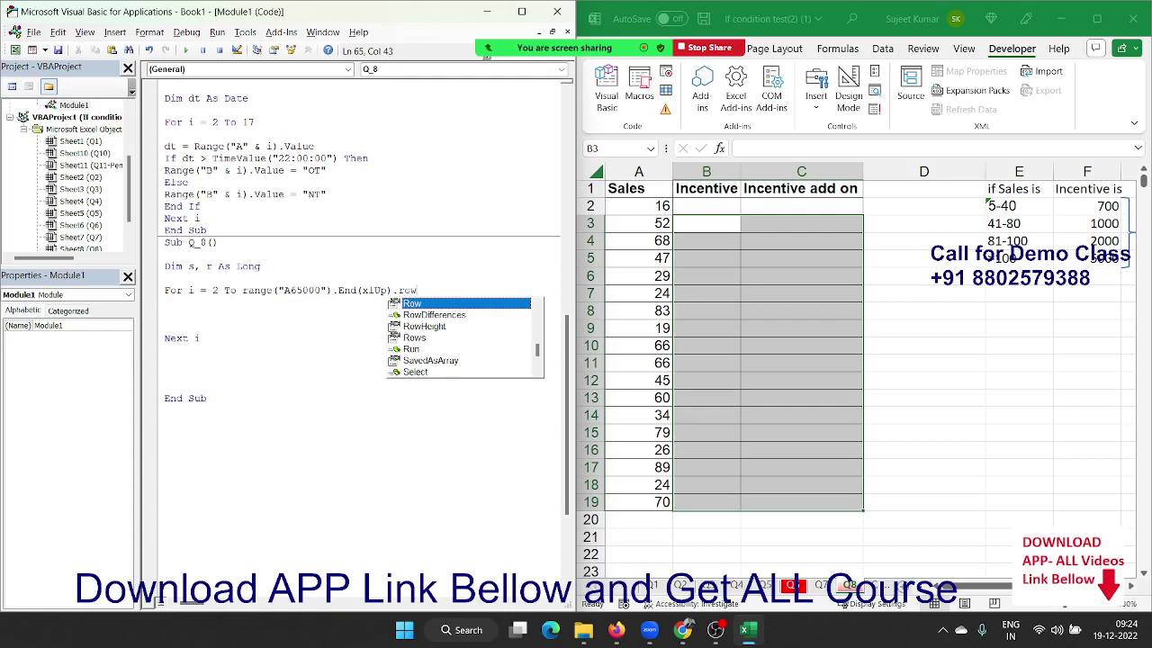
key(Return)
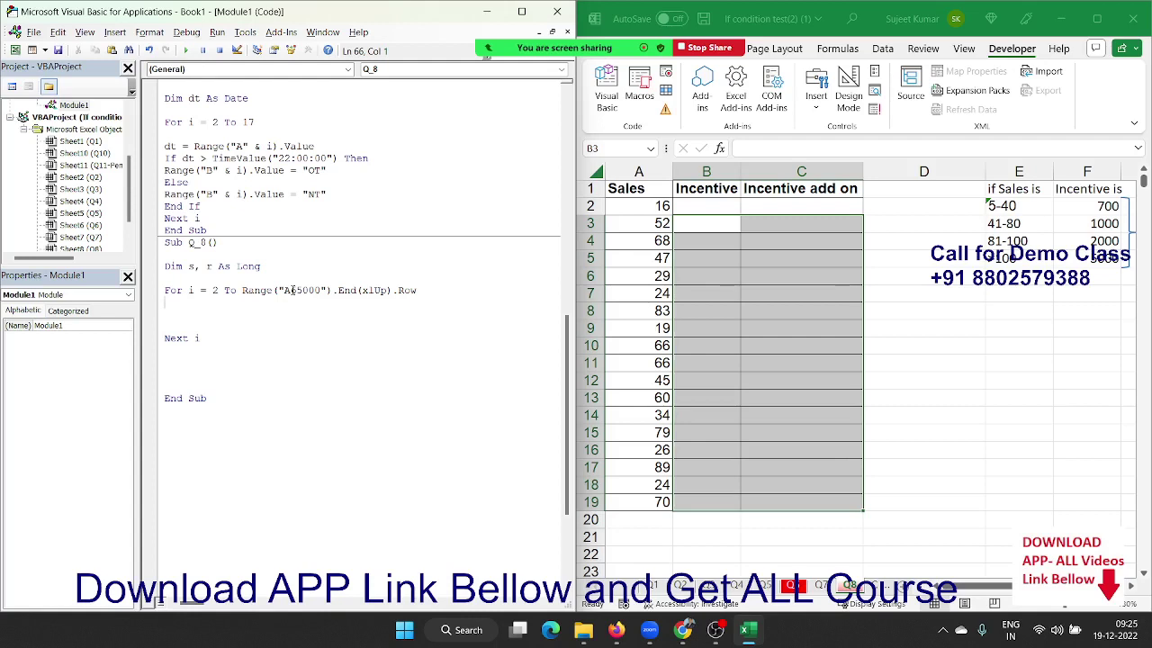
key(Return)
key(Up)
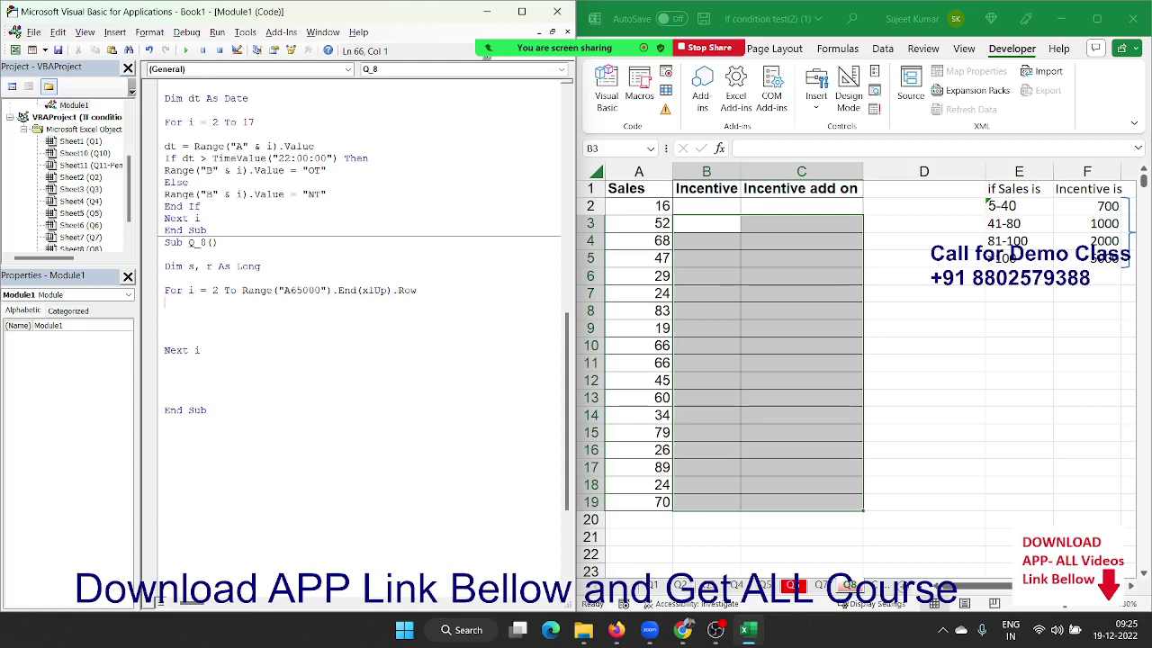
- Inside the loop, assign s = Range("A" & i).Value
text(s=)
text(range()
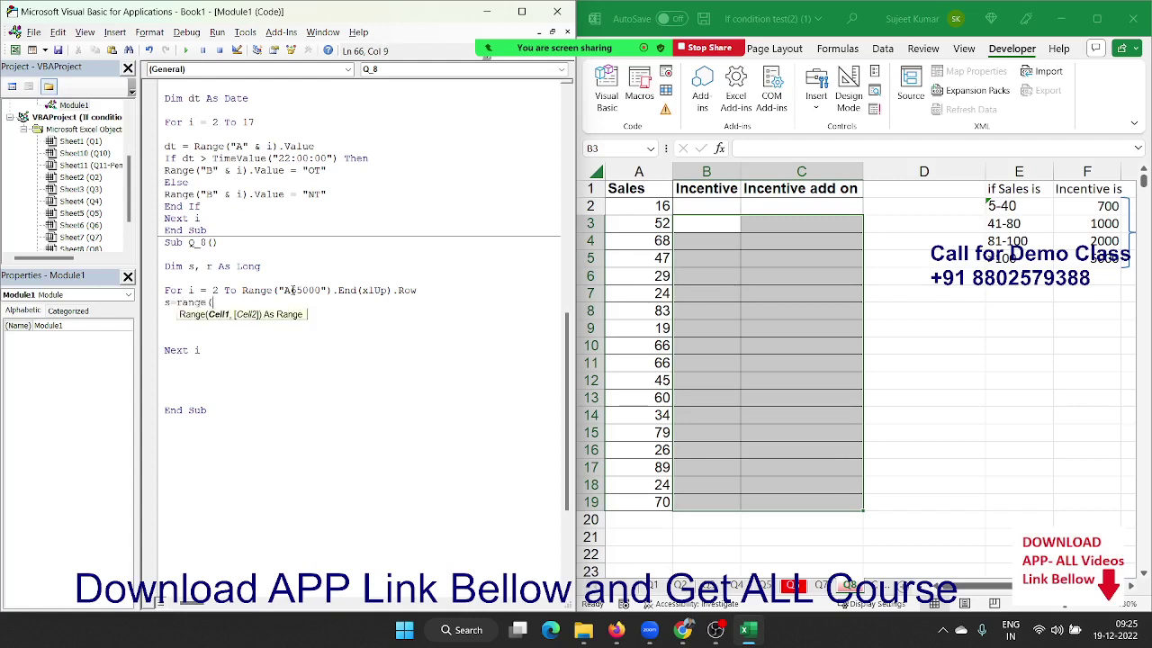
text("A2)
key(BackSpace)
text(& 2)
text())
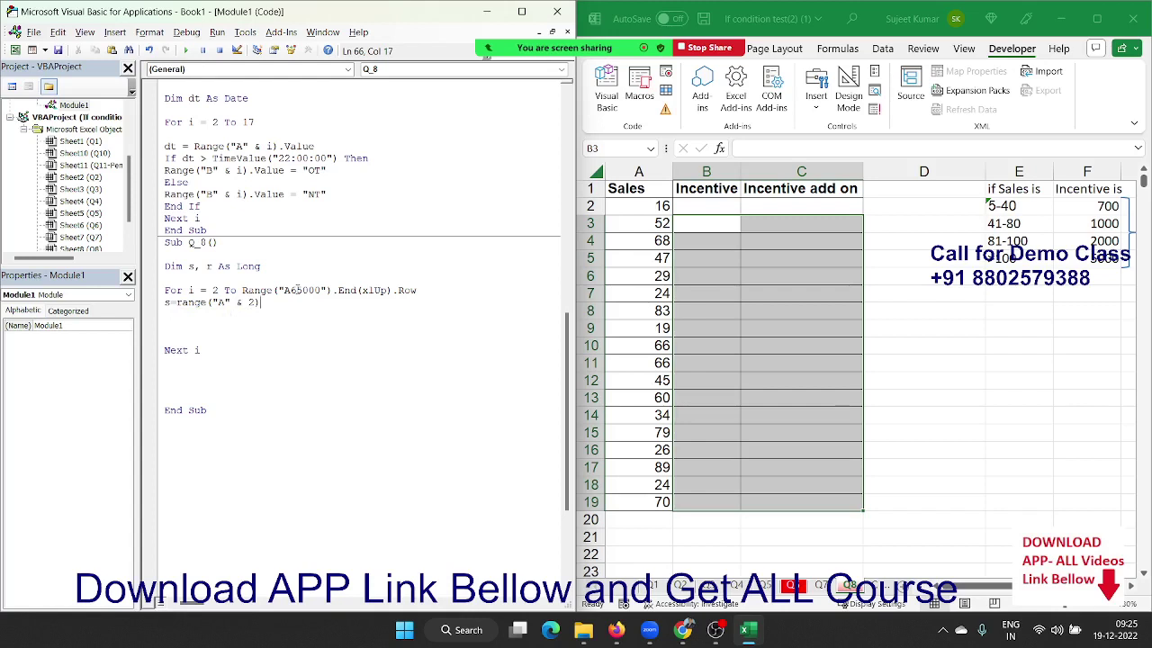
text(.v)
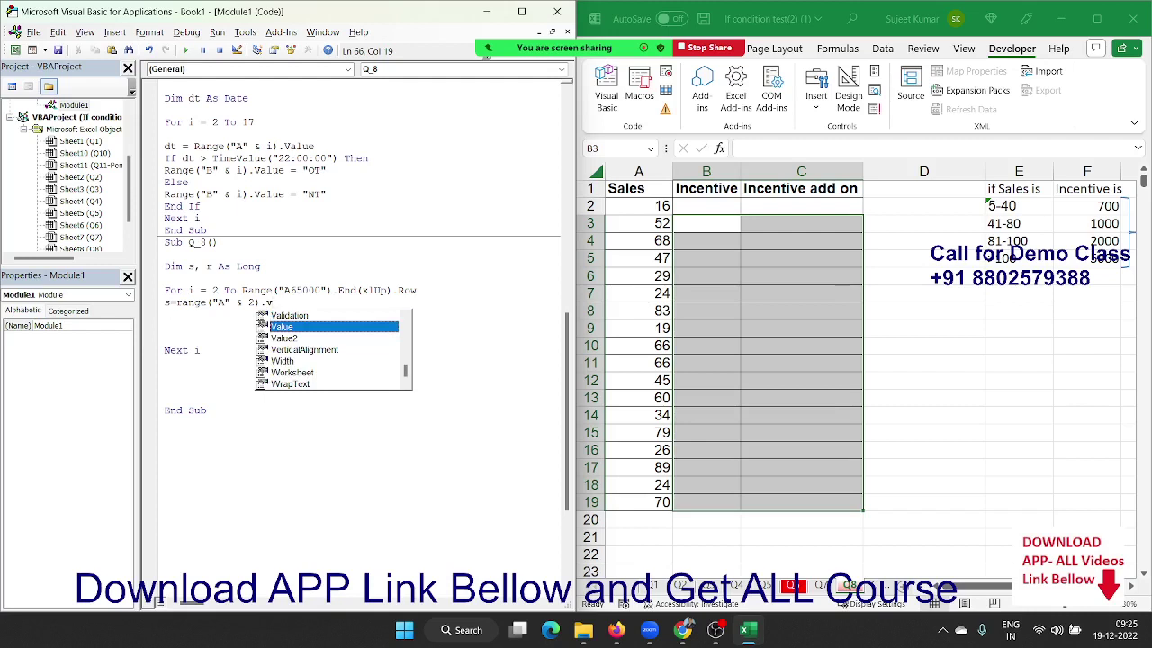
key(Tab)
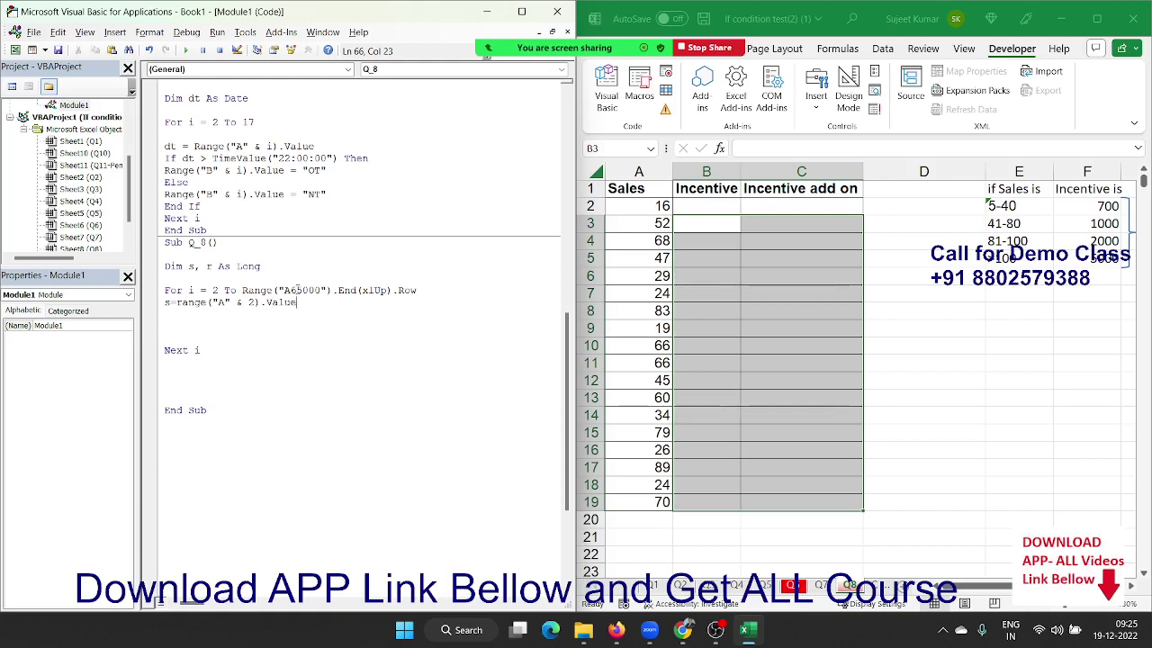
double_click(251, 302)
text(i)
click(165, 314)
- Add a Select Case s line below the s assignment
key(Return)
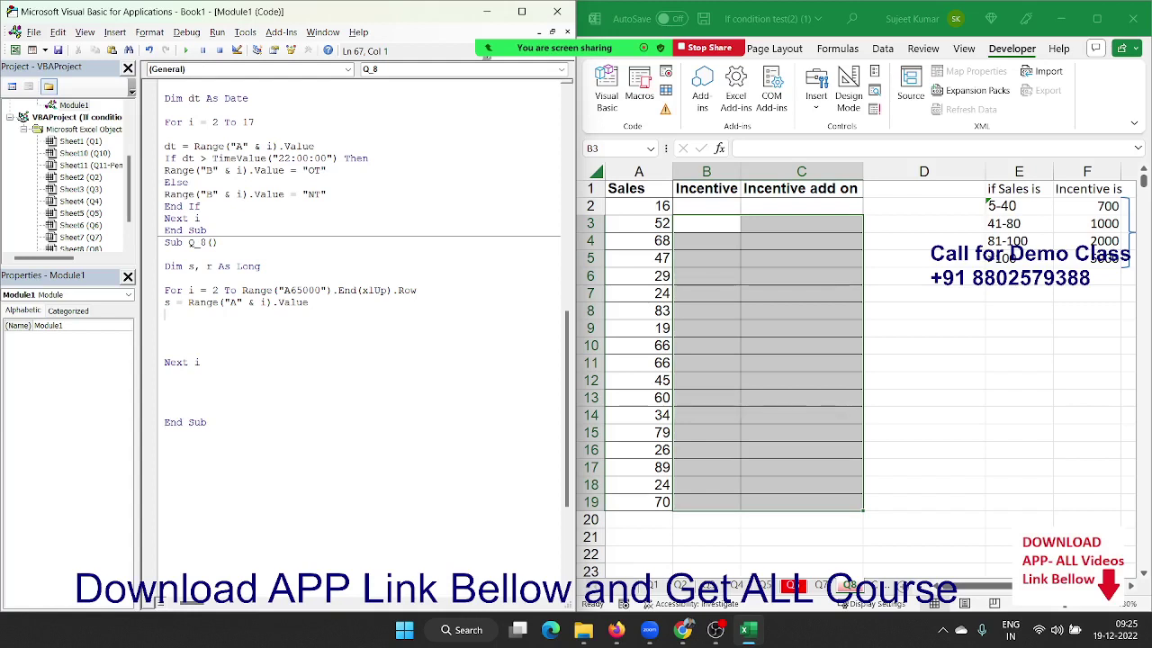
key(Return)
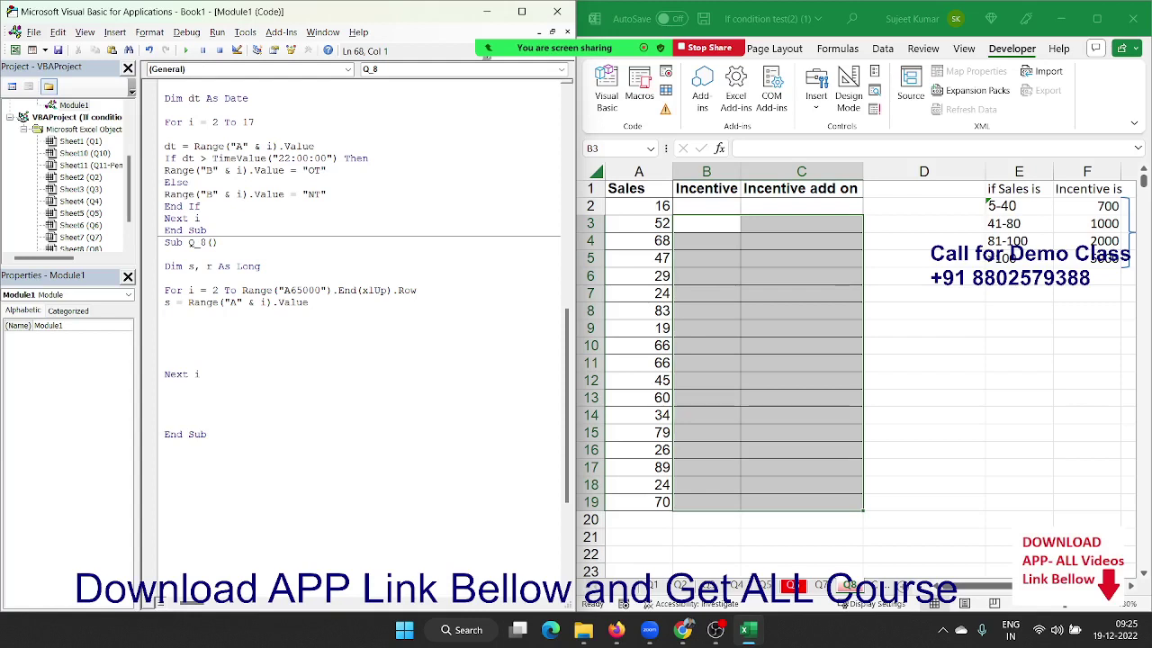
text(select cas)
text(e s)
- Add Case 5 To 40 with r = 700 and Case 41 To 80 with r = 1000
key(Return)
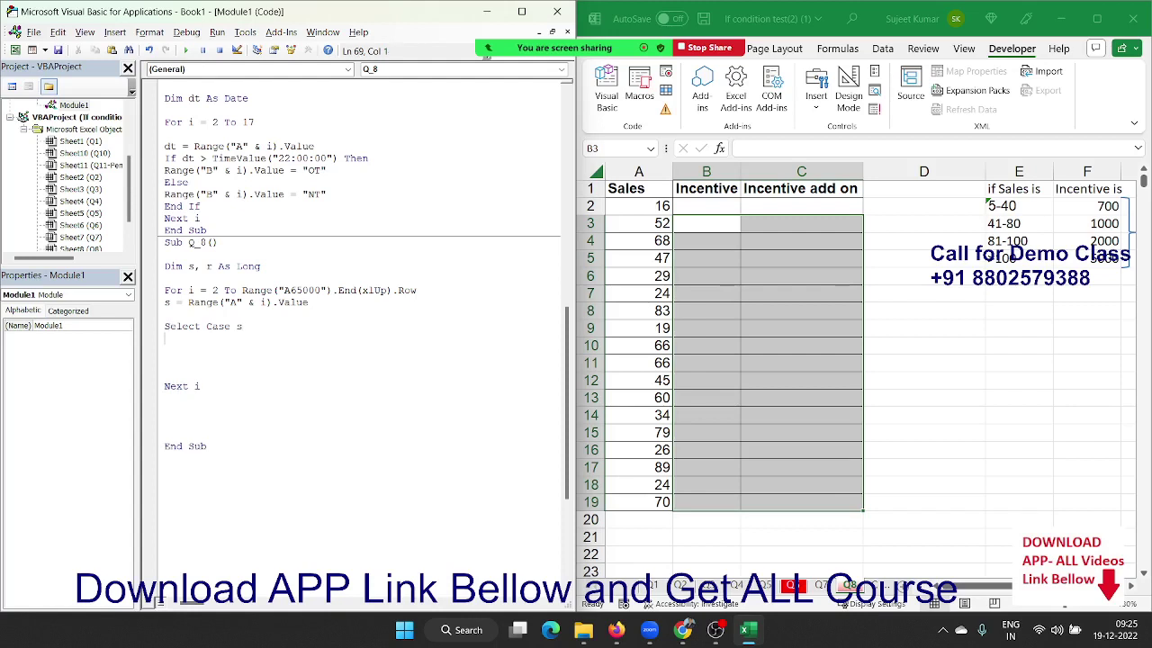
key(Return)
click(164, 337)
text(c)
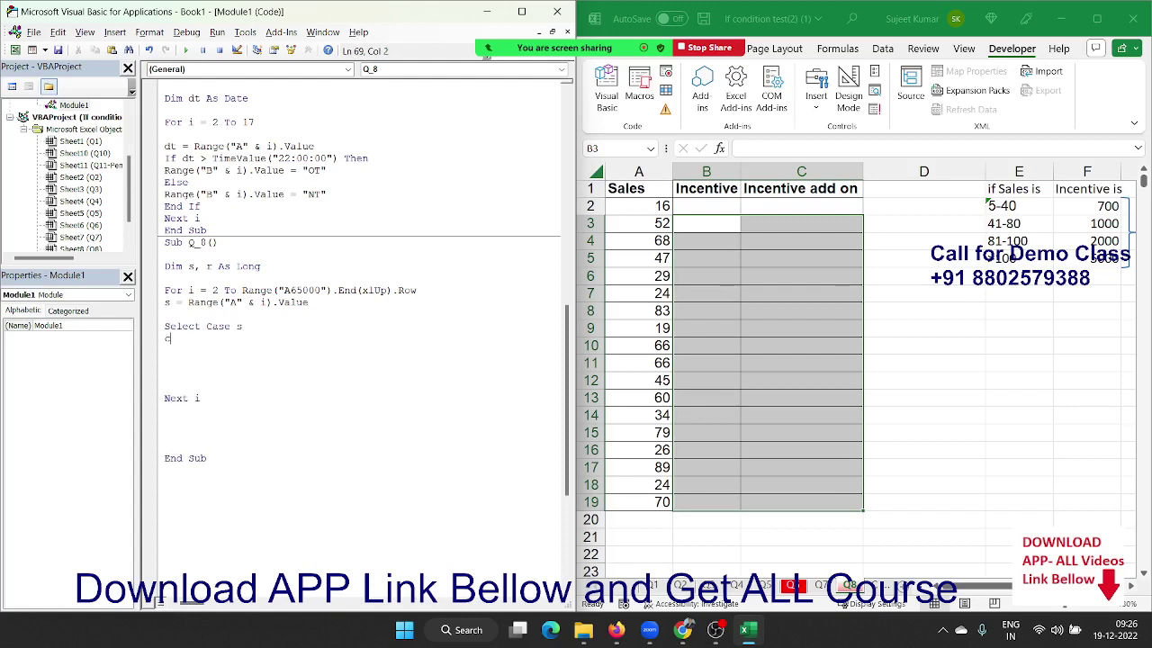
text(ase)
text(5 to )
text(40)
key(Return)
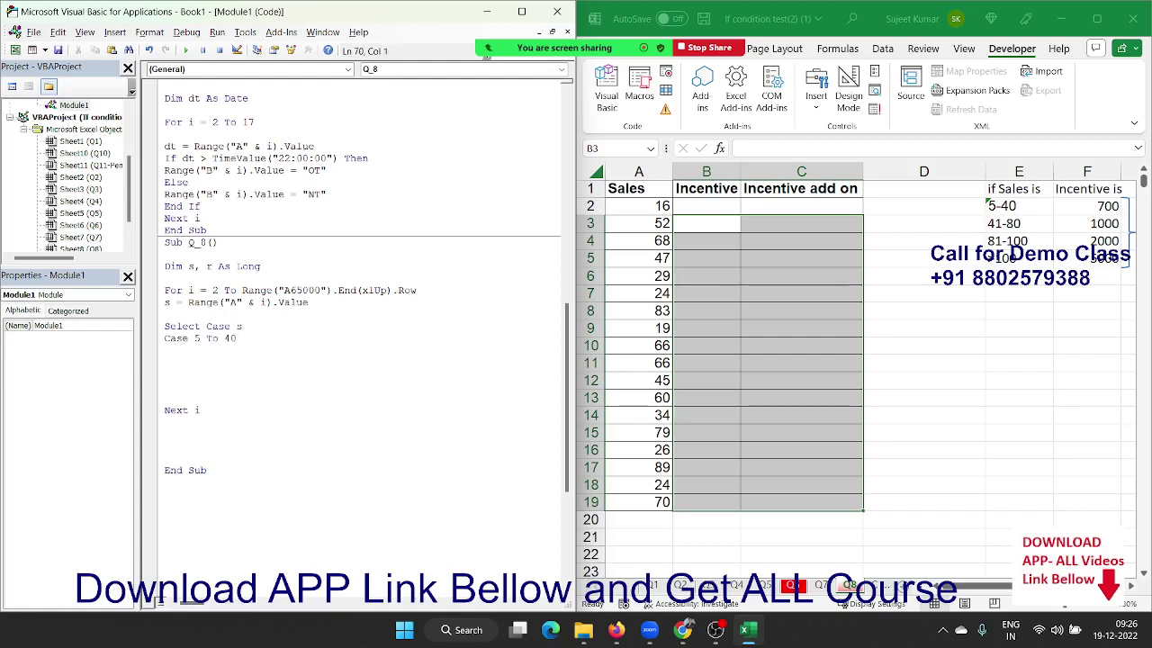
text(r )
text(= )
text(700)
key(Return)
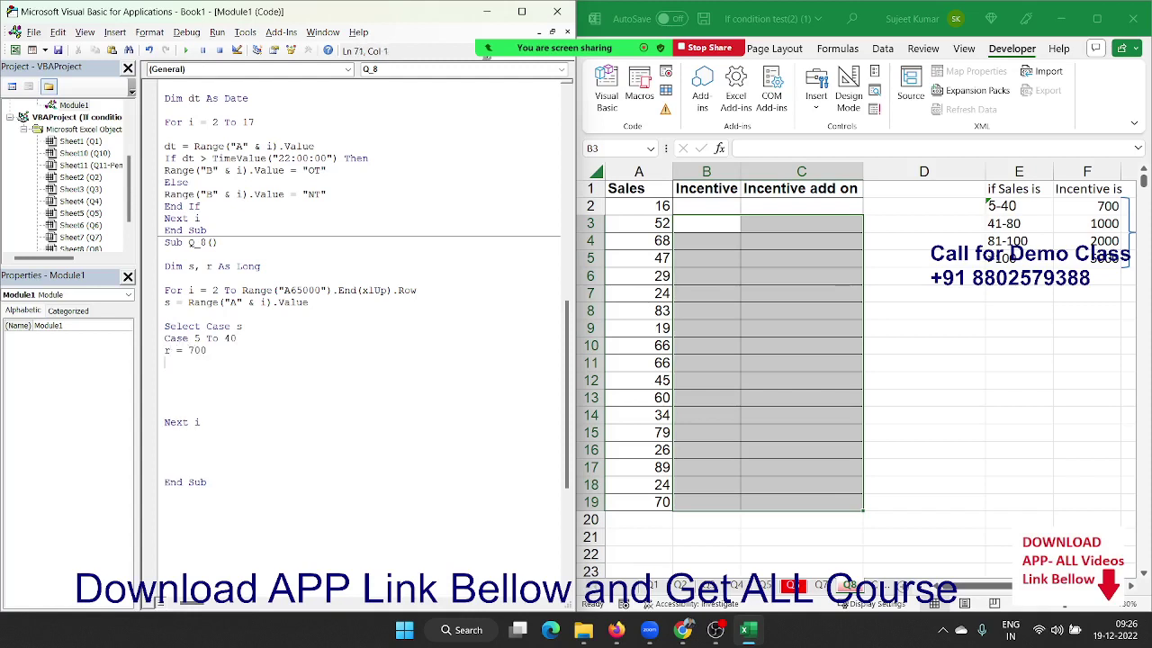
text(case )
text(41 to )
text(8)
text(0)
key(Return)
text(r )
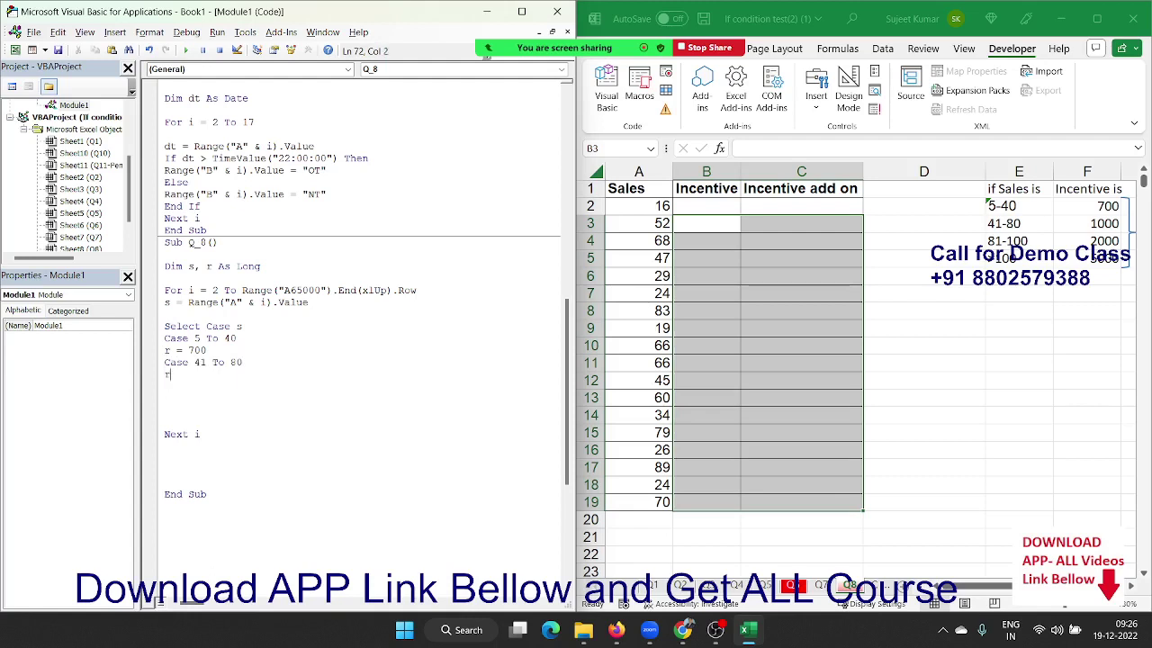
text(= 1000)
key(Return)
- Add Case 81 To 100 with r = 20000, Case Is > 100 with r = 5000, and End Select
text(case)
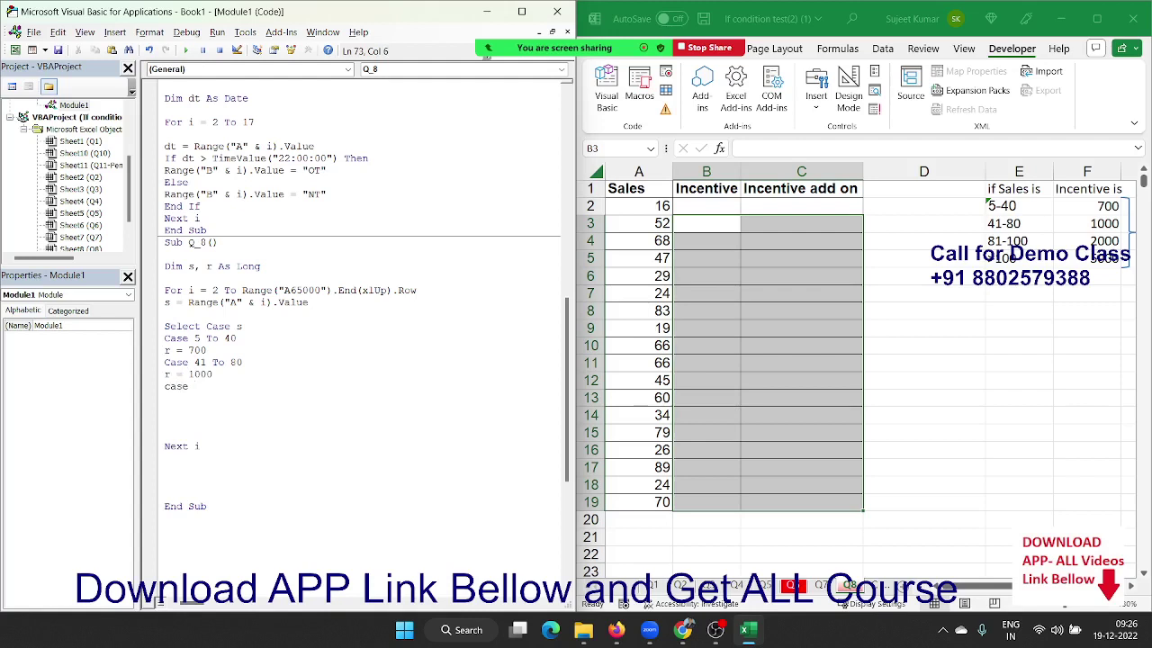
text( 81 to )
text(100)
key(Return)
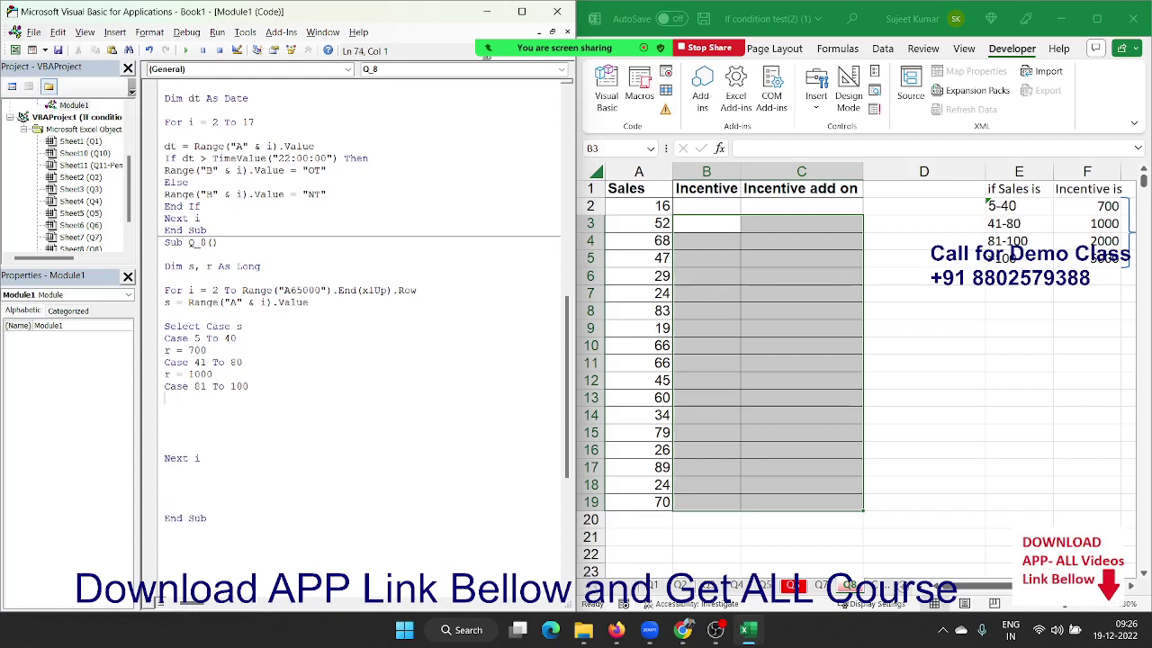
text(r = )
text(2)
text(0000)
key(Return)
text(c)
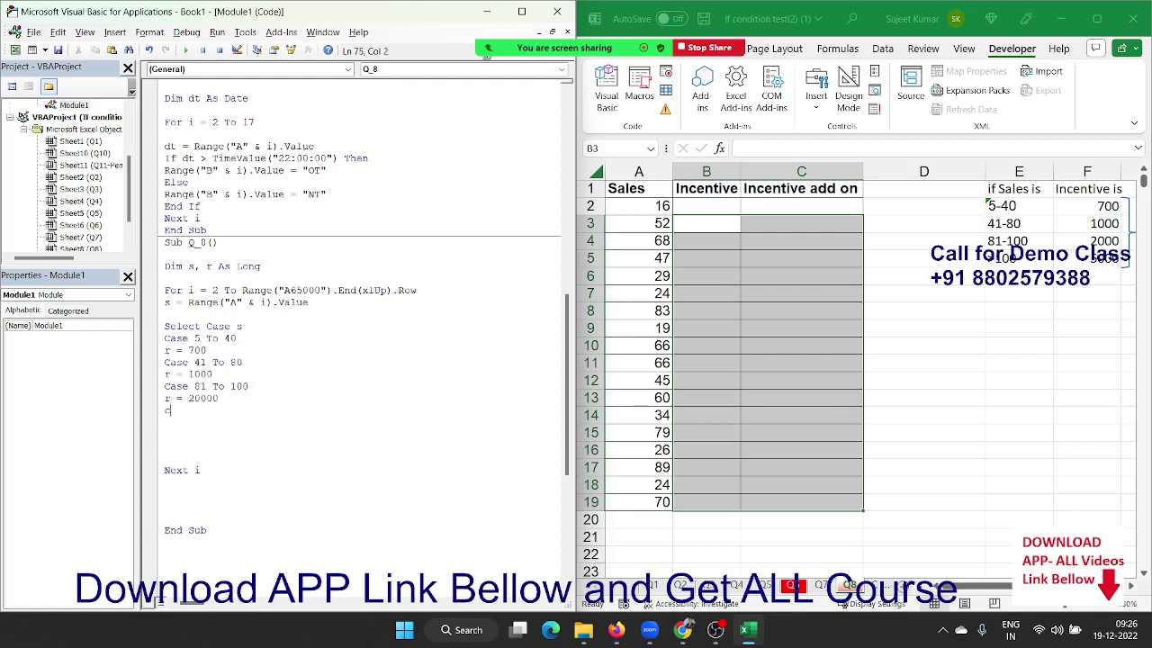
text(ase >)
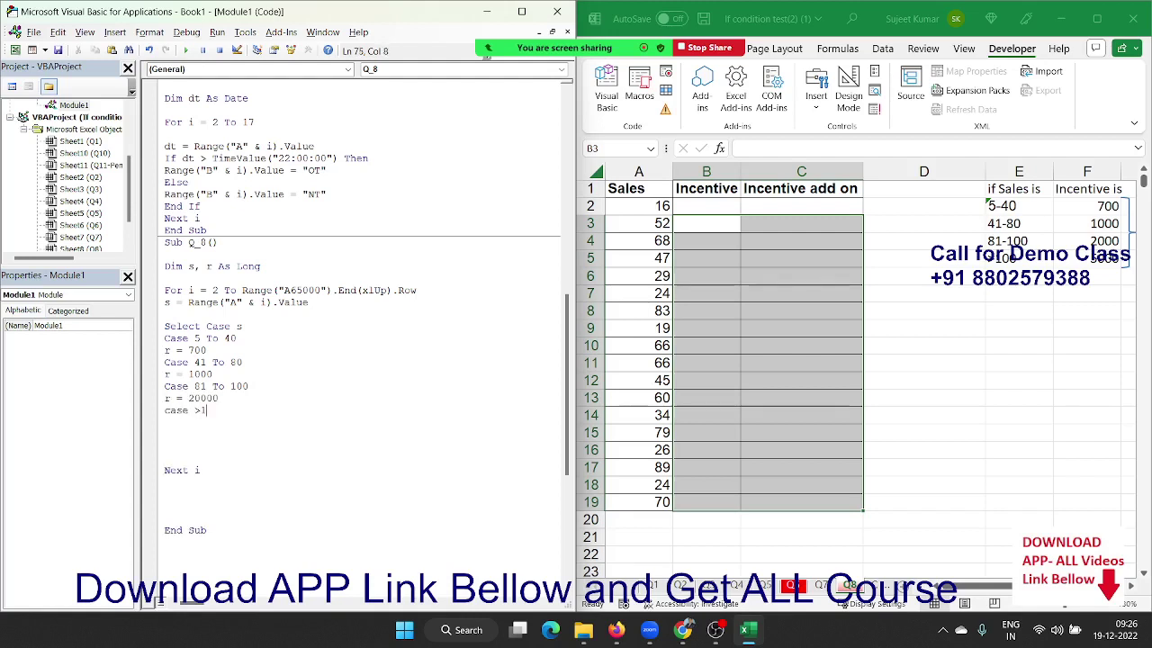
text( 100)
key(Return)
text(r)
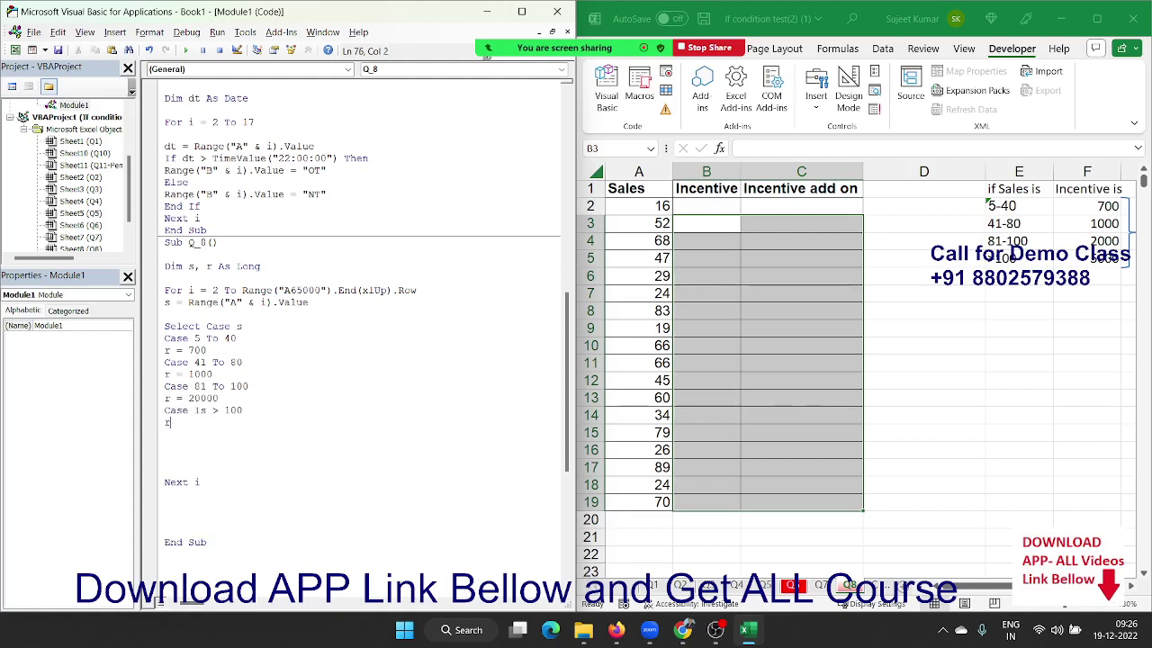
text(=5000)
key(Return)
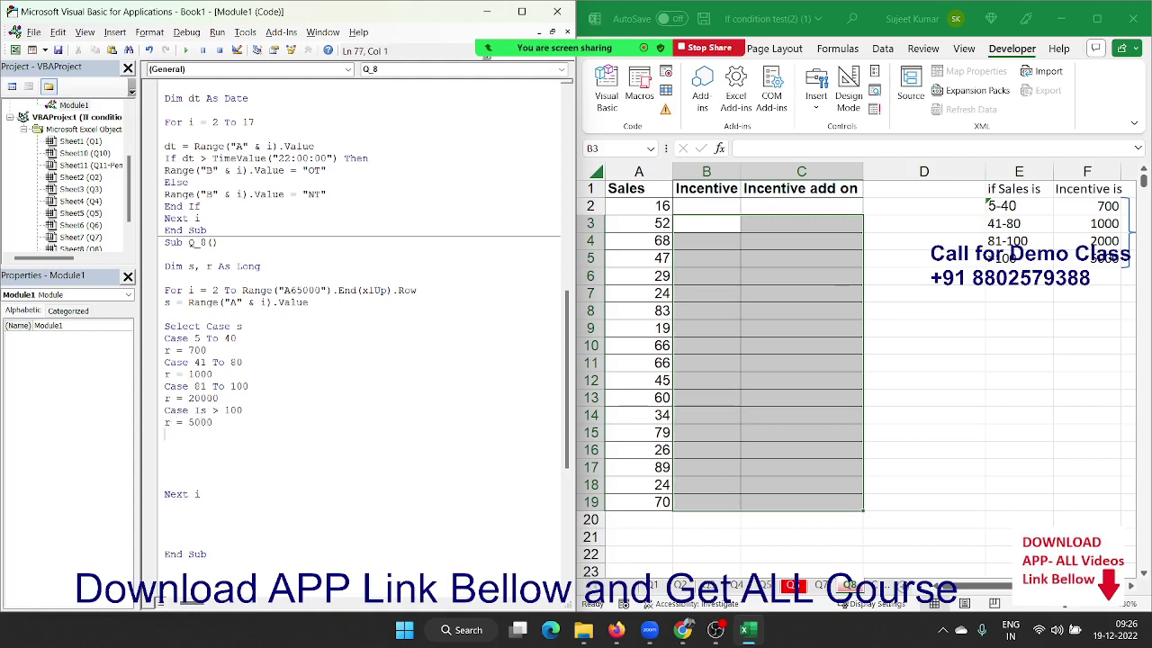
text(end se)
text(lect)
key(Return)
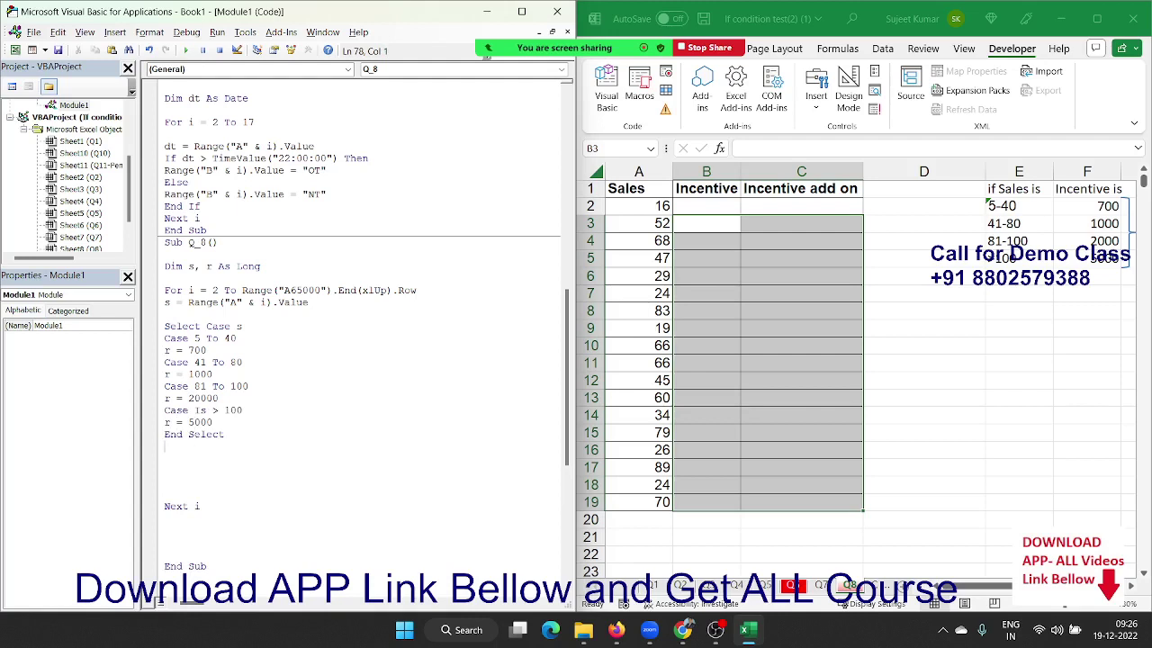
- Write r into Range("B" & i).Value and run Q_8 to fill the incentives
text(ran)
text(ge(")
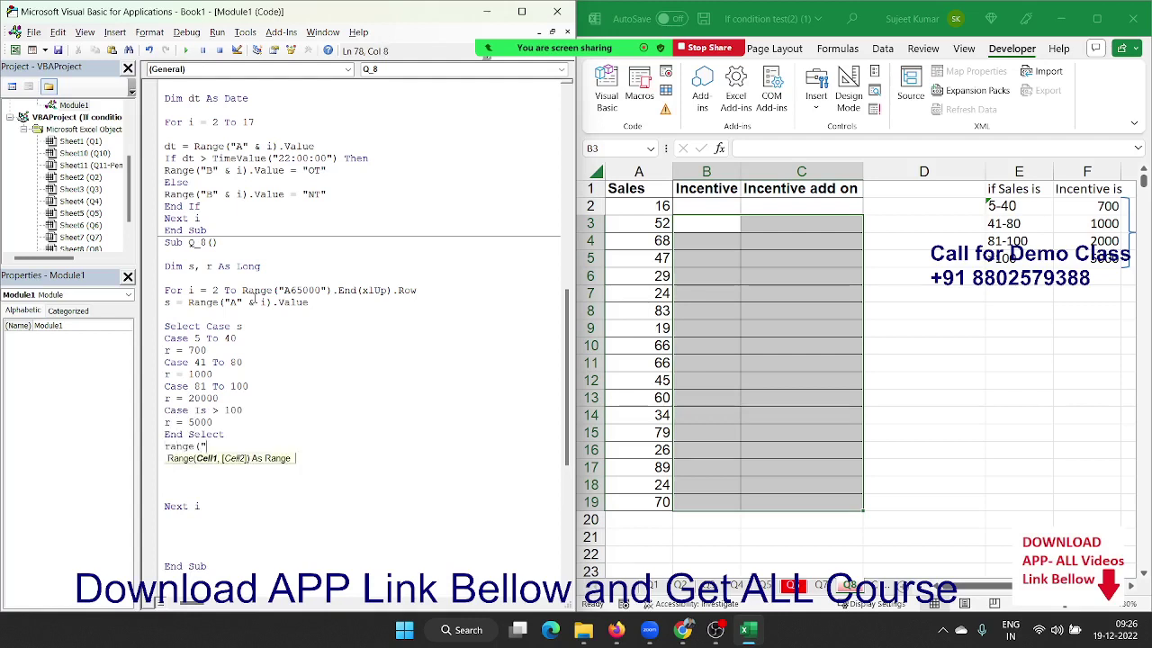
text(B" )
text(& ni)
key(BackSpace)
key(BackSpace)
text(i).)
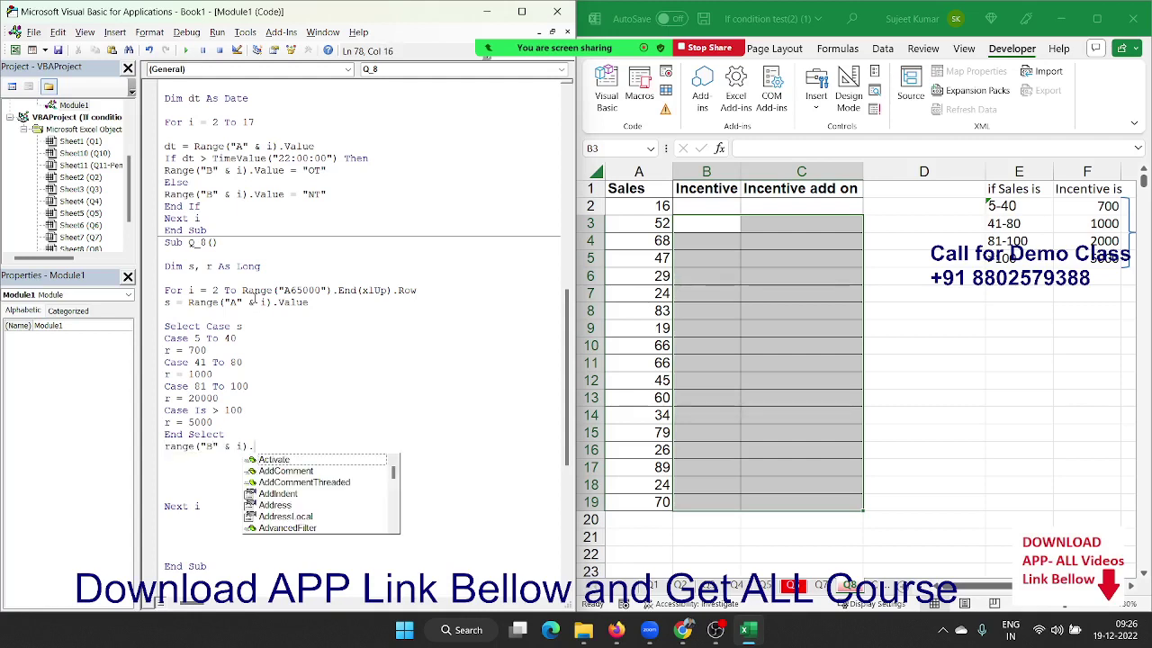
text(Value=r)
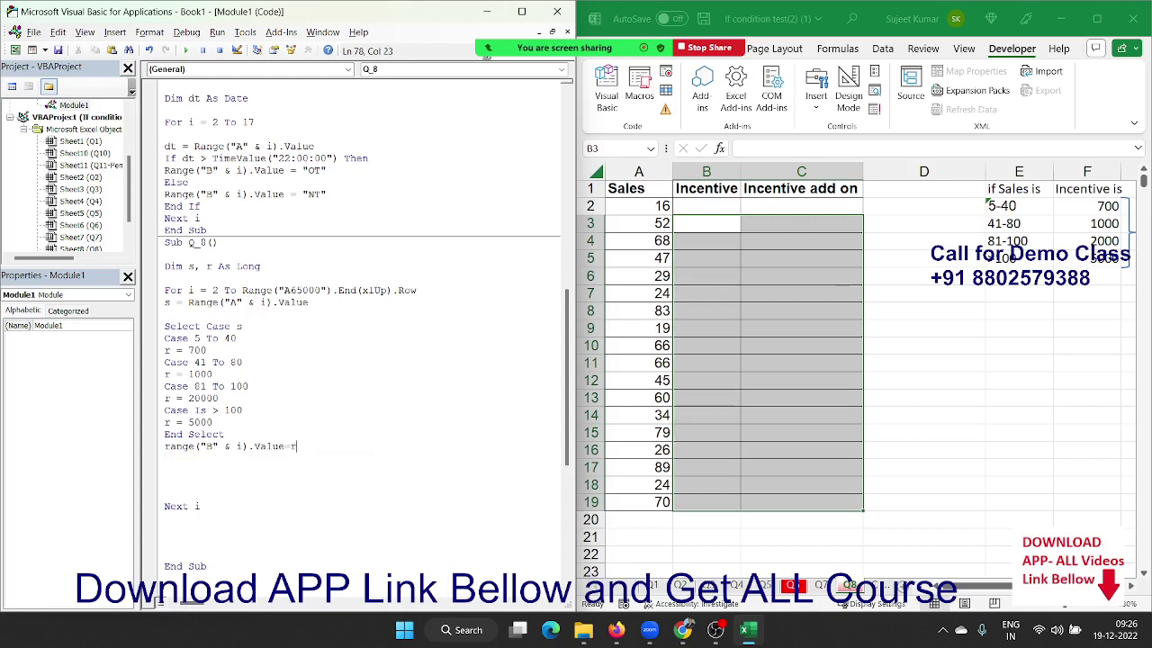
key(Return)
click(187, 49)
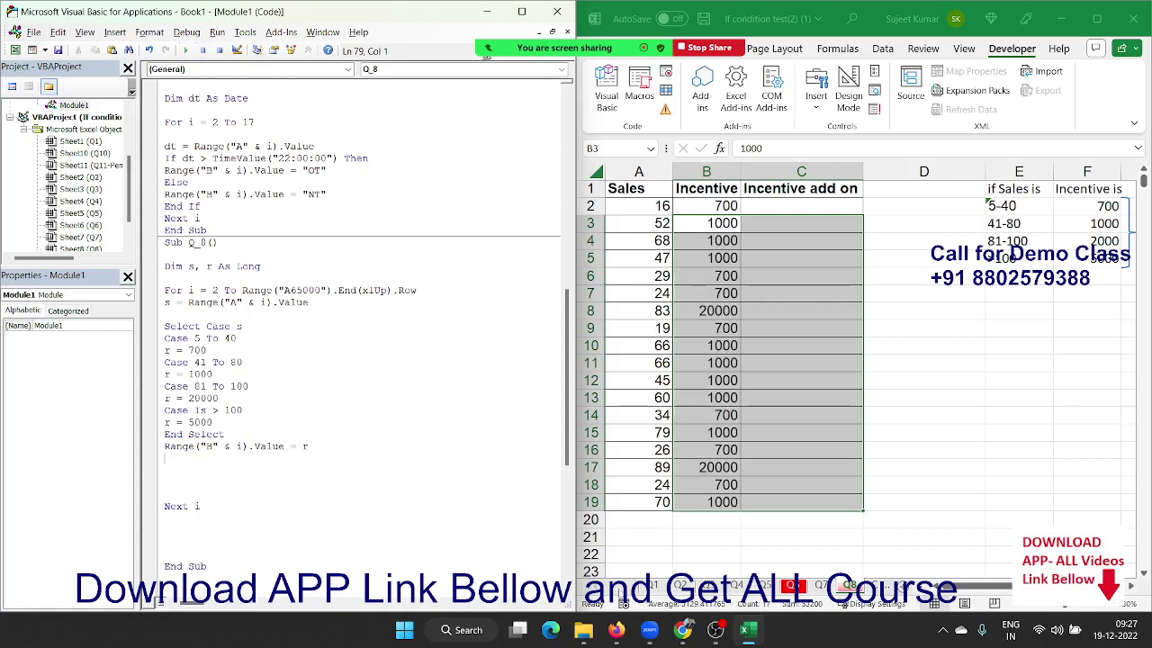
click(621, 594)
- Switch to sheet Q10, inspect C2's nested IF formula, and select empty cell D2
scroll(720, 585, down, 3)
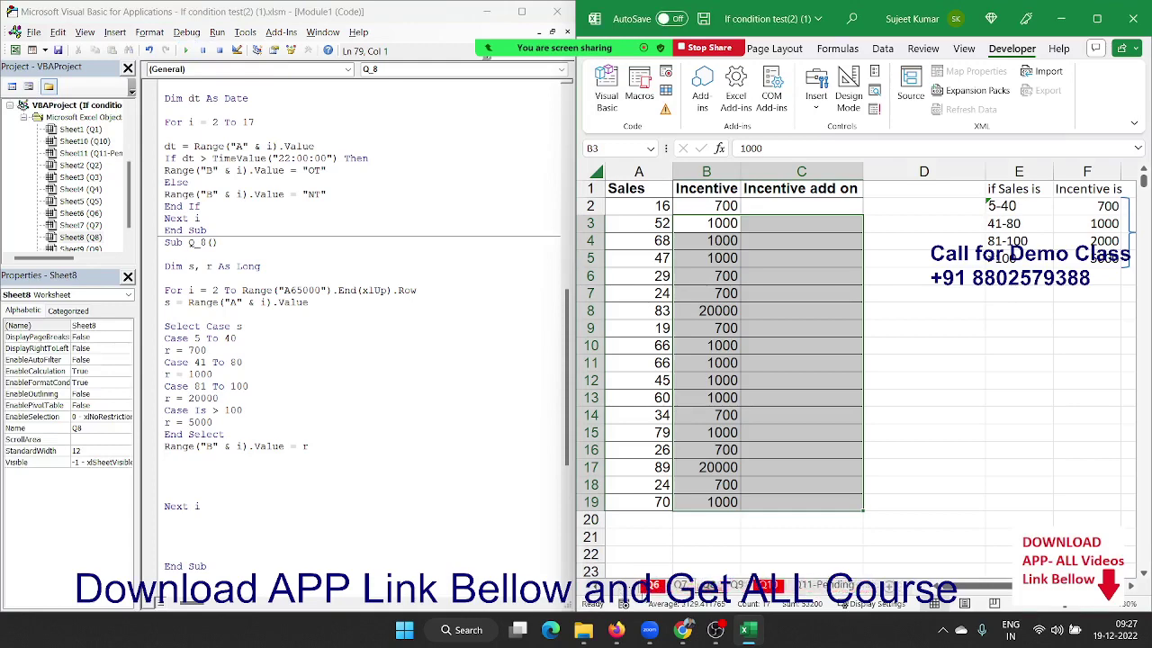
click(736, 585)
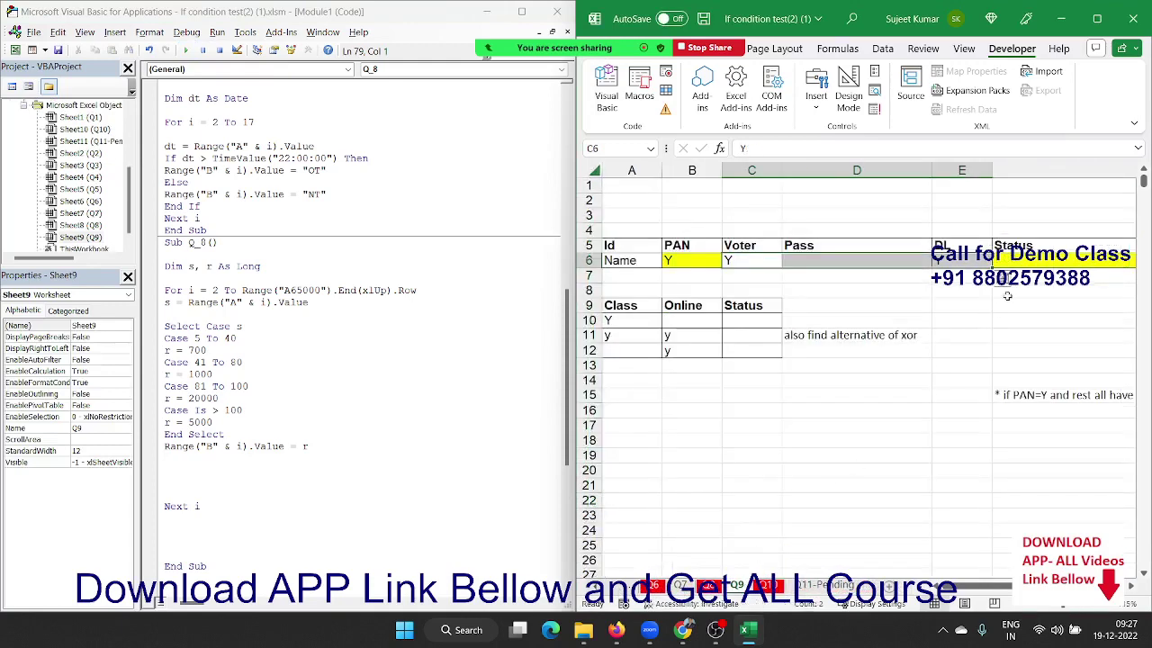
click(1028, 261)
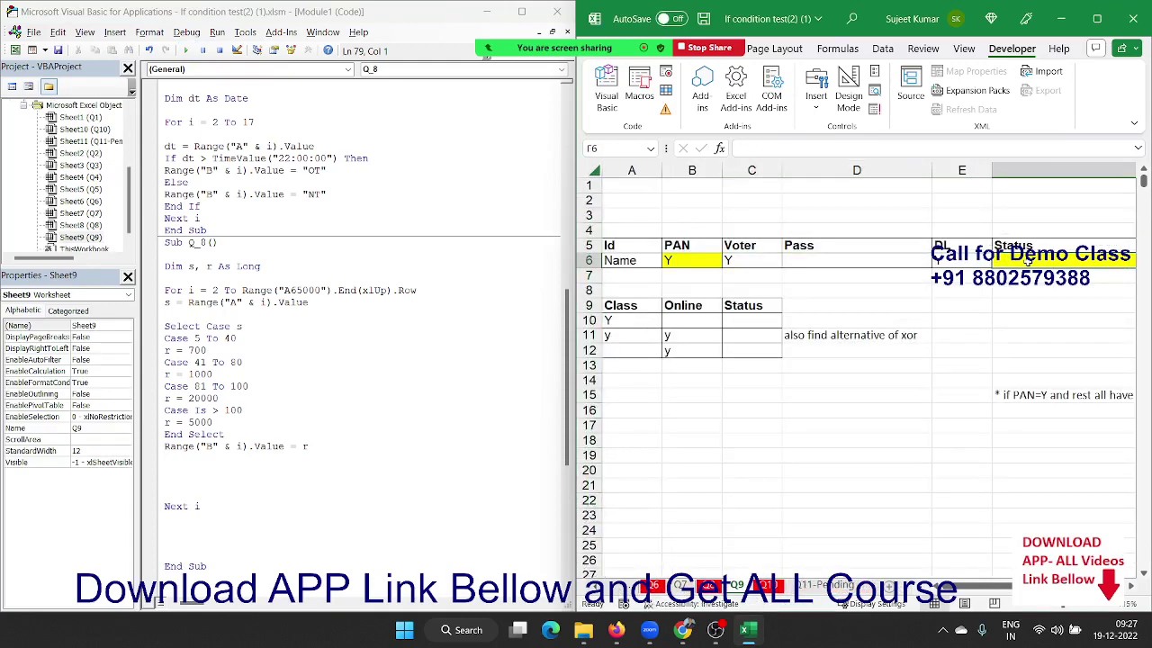
click(780, 586)
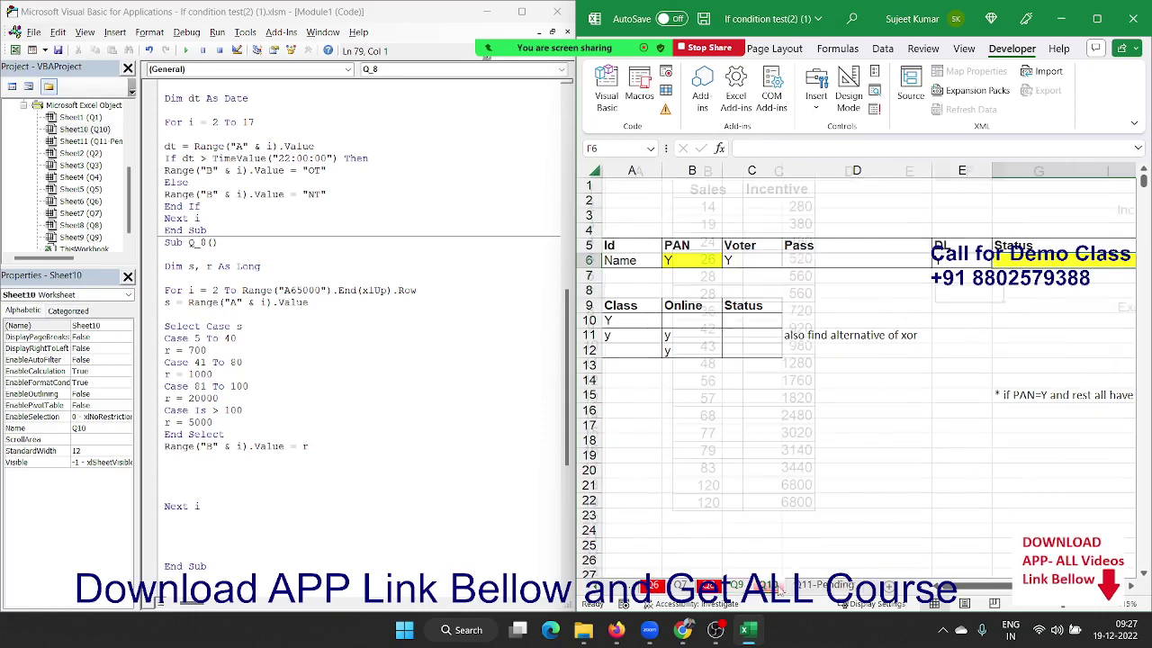
double_click(799, 206)
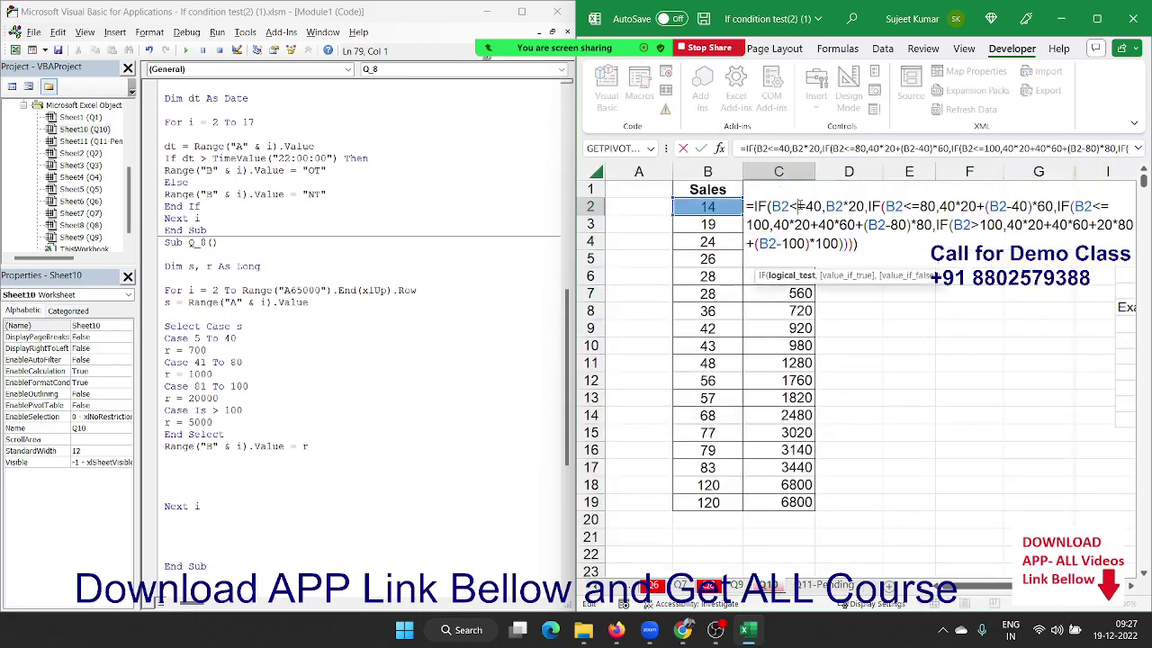
key(Escape)
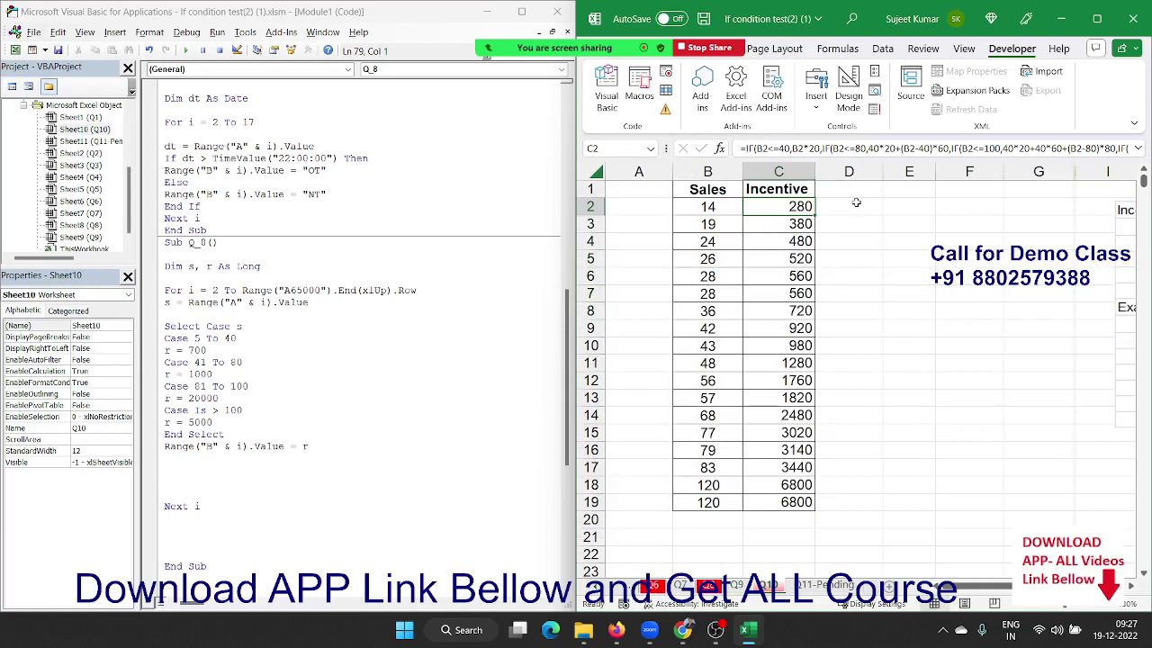
click(856, 202)
scroll(481, 423, down, 5)
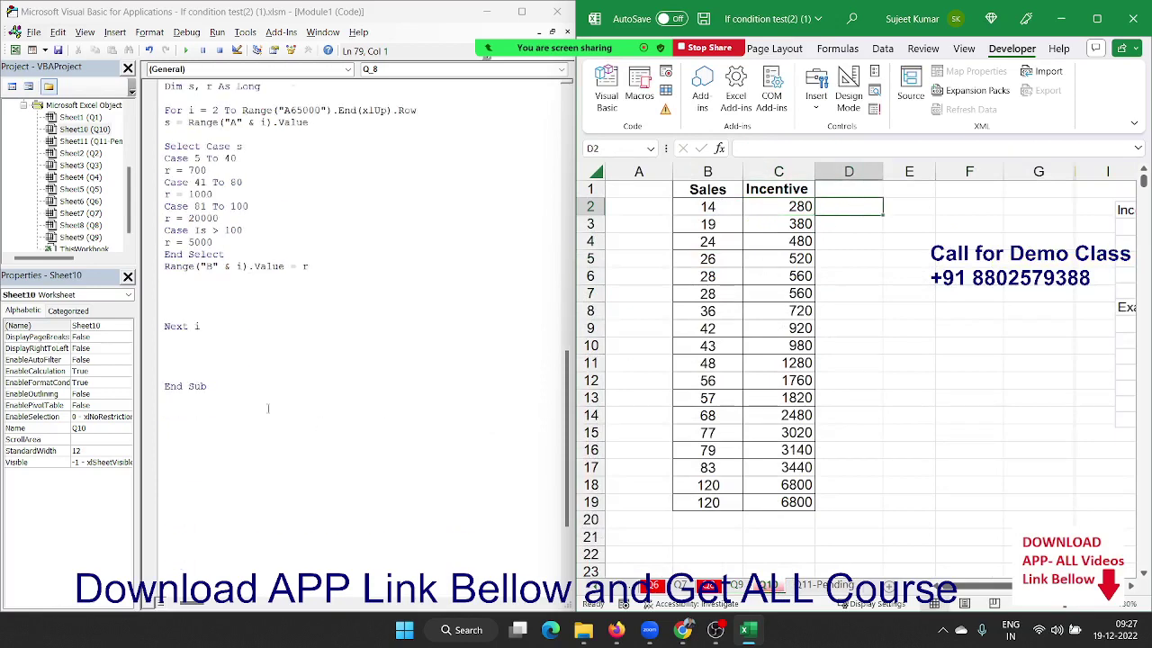
drag(267, 408, 180, 402)
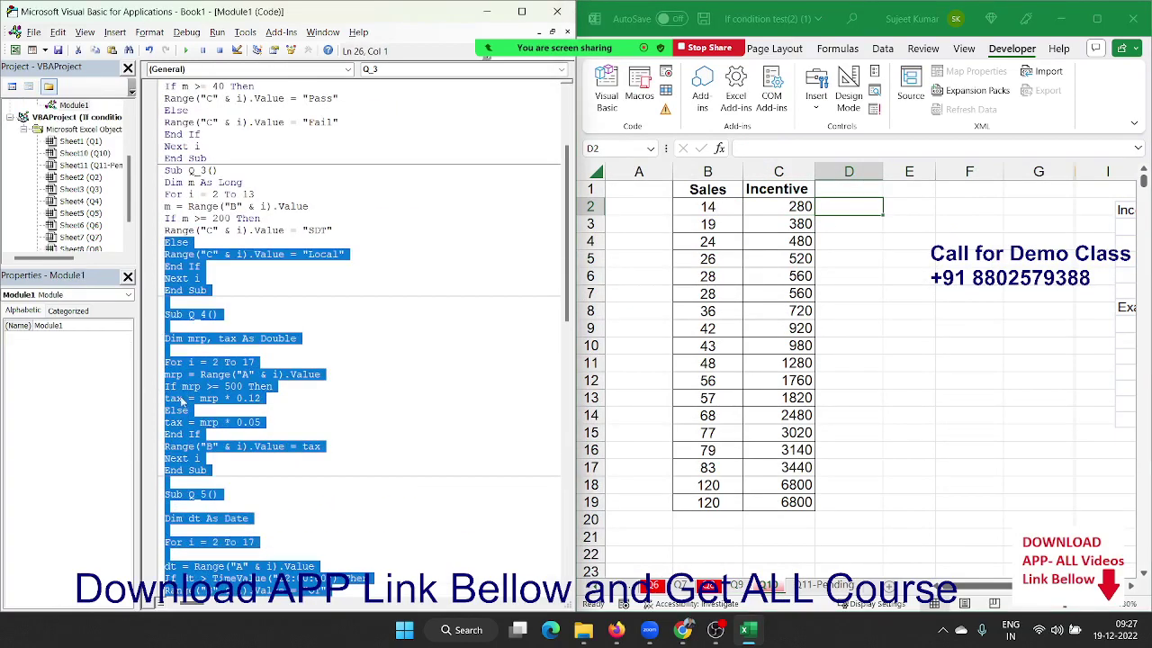
- Scroll through Module1 down to the end of the Q_8 macro
click(202, 401)
scroll(198, 405, down, 2)
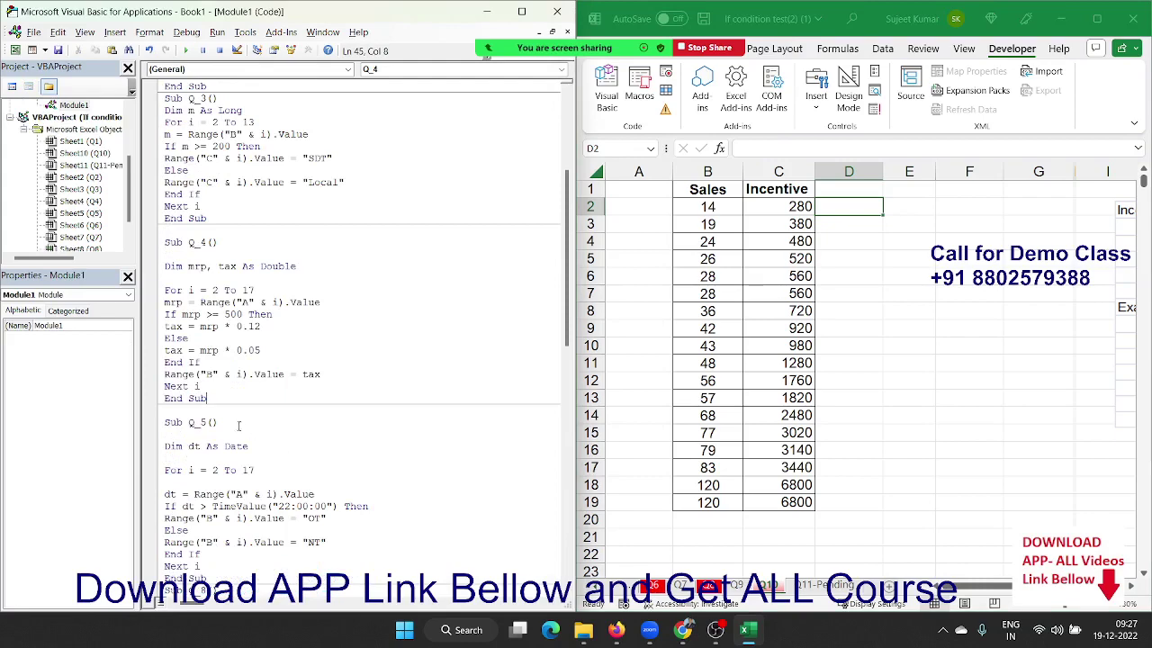
click(178, 421)
scroll(177, 417, down, 4)
scroll(177, 417, down, 3)
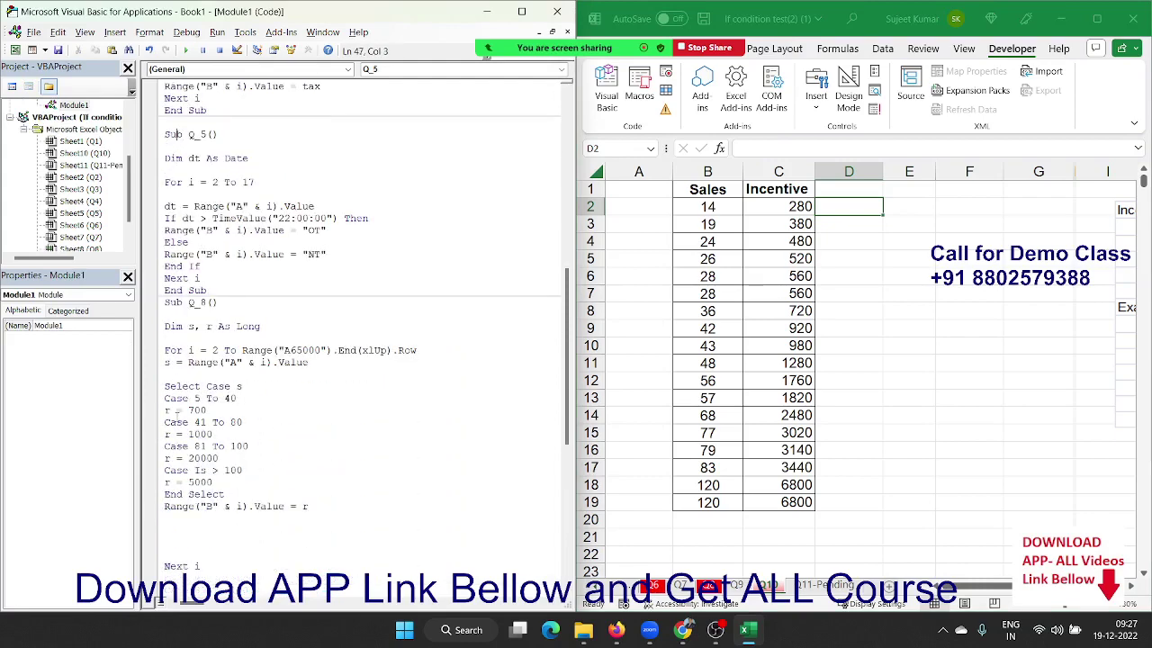
scroll(177, 415, down, 5)
click(212, 482)
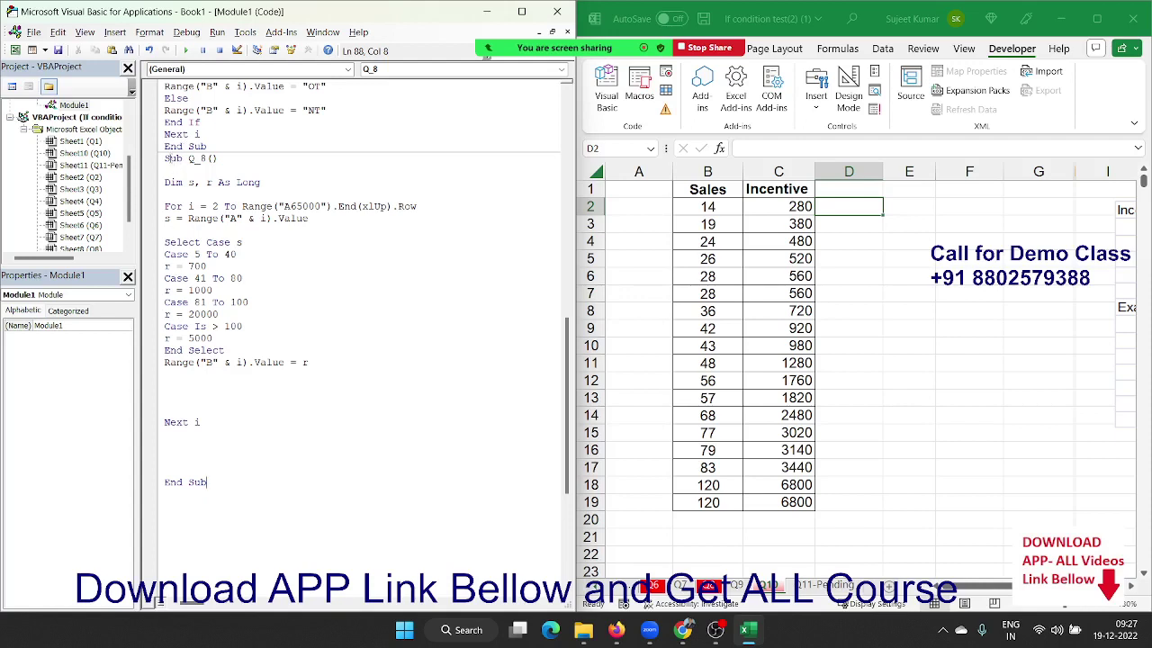
- Select the whole Q_8 macro and paste a copy below its End Sub
shift+click(168, 158)
key(shift+Home)
key(ctrl+c)
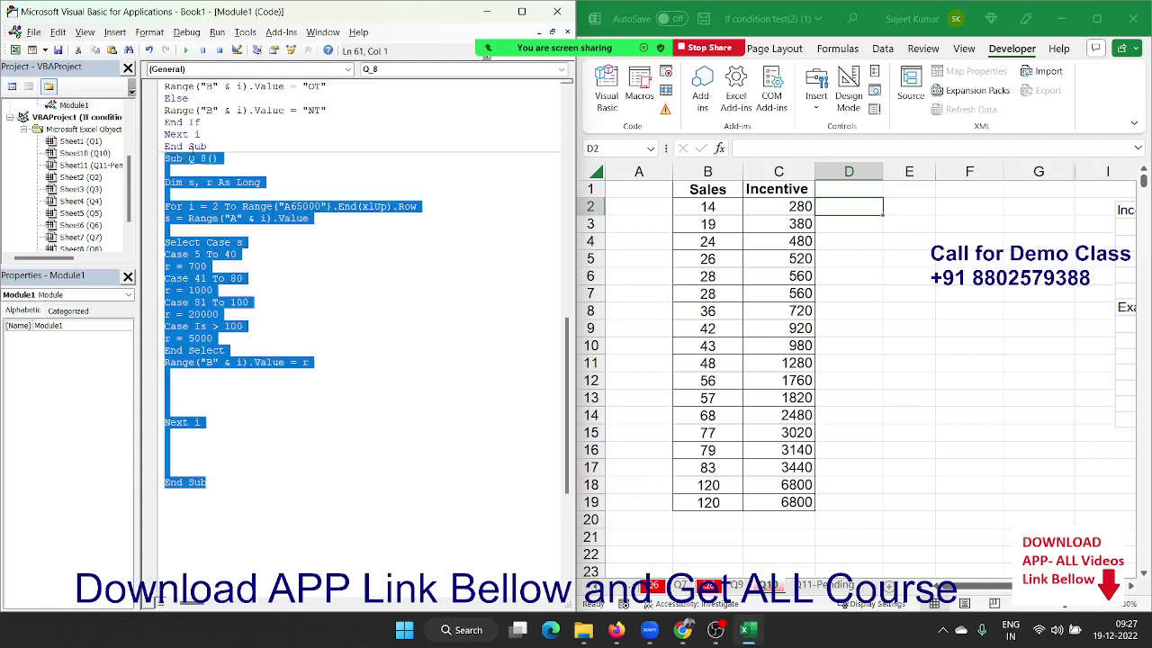
click(207, 497)
key(Return)
key(Return)
key(Return)
key(ctrl+v)
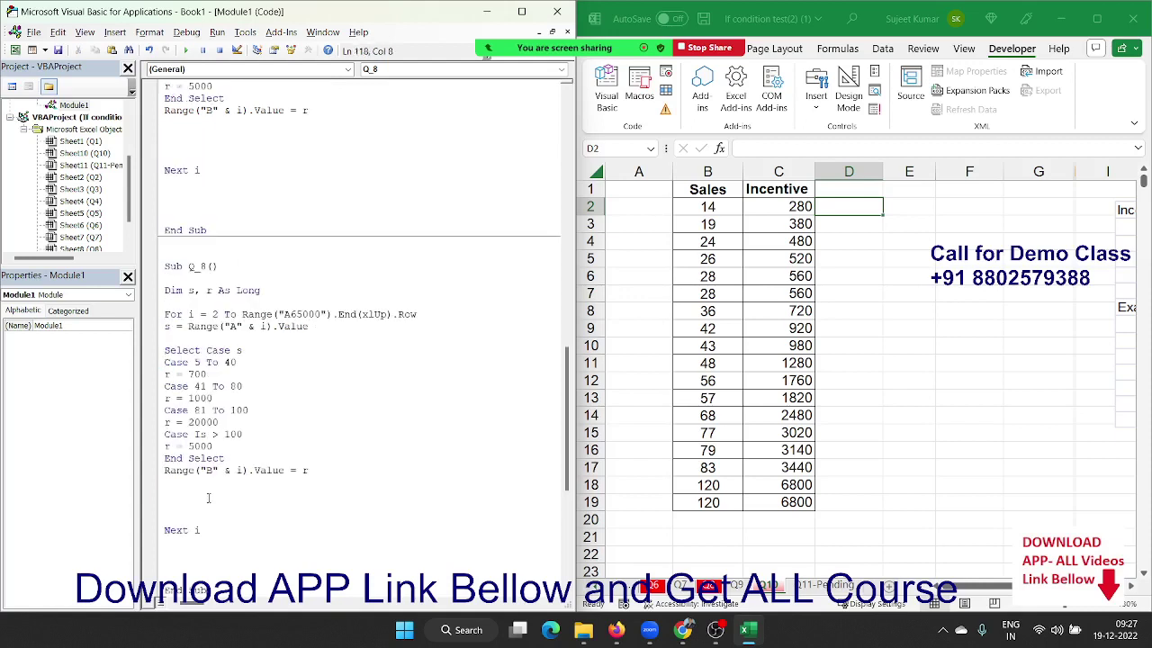
scroll(208, 497, down, 4)
scroll(208, 497, up, 2)
click(927, 330)
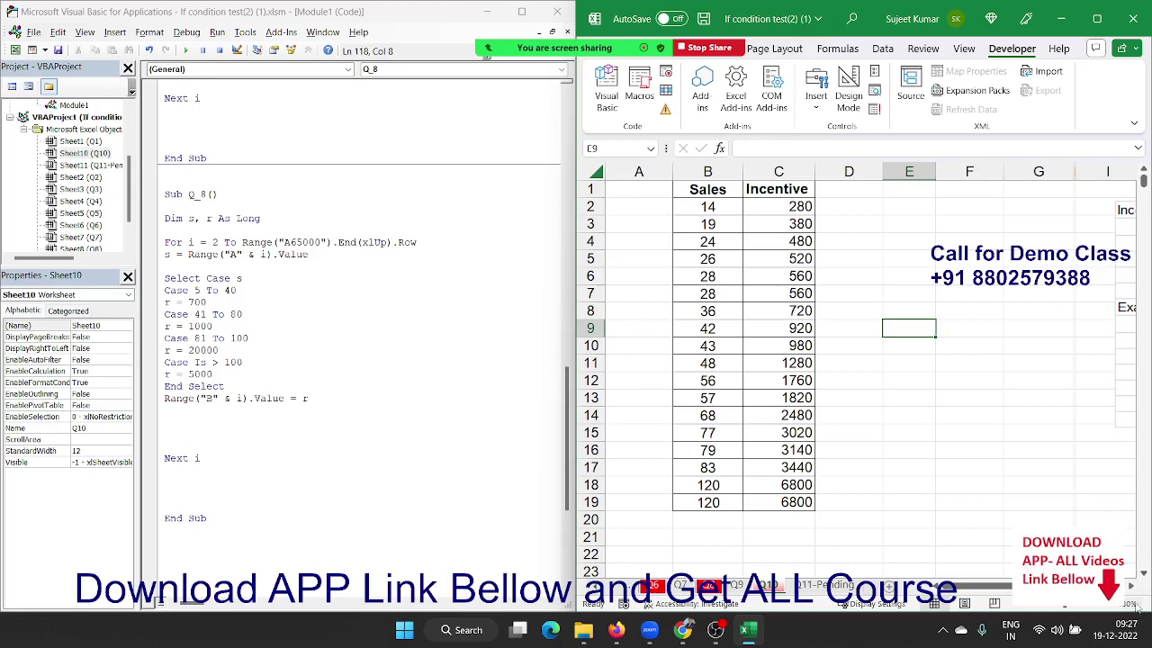
- Scroll right to the incentive rules picture and drag it slightly lower
click(1131, 586)
click(1130, 586)
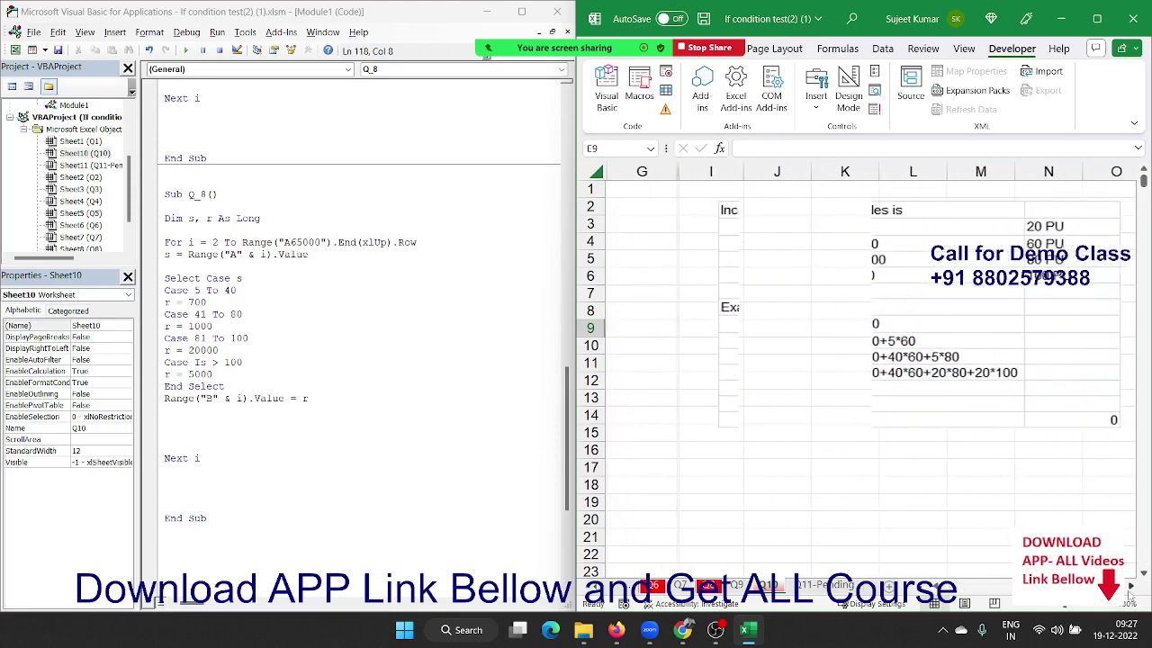
click(1047, 519)
click(902, 374)
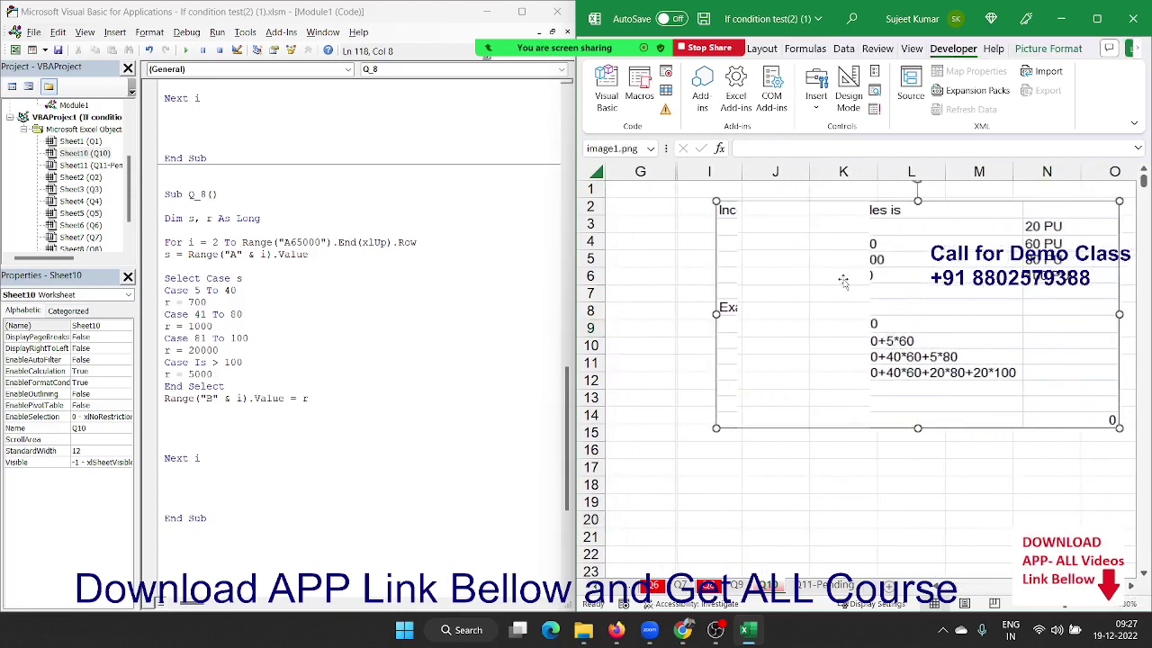
mouse_move(906, 316)
mouse_down()
mouse_move(893, 401)
mouse_move(898, 314)
mouse_up()
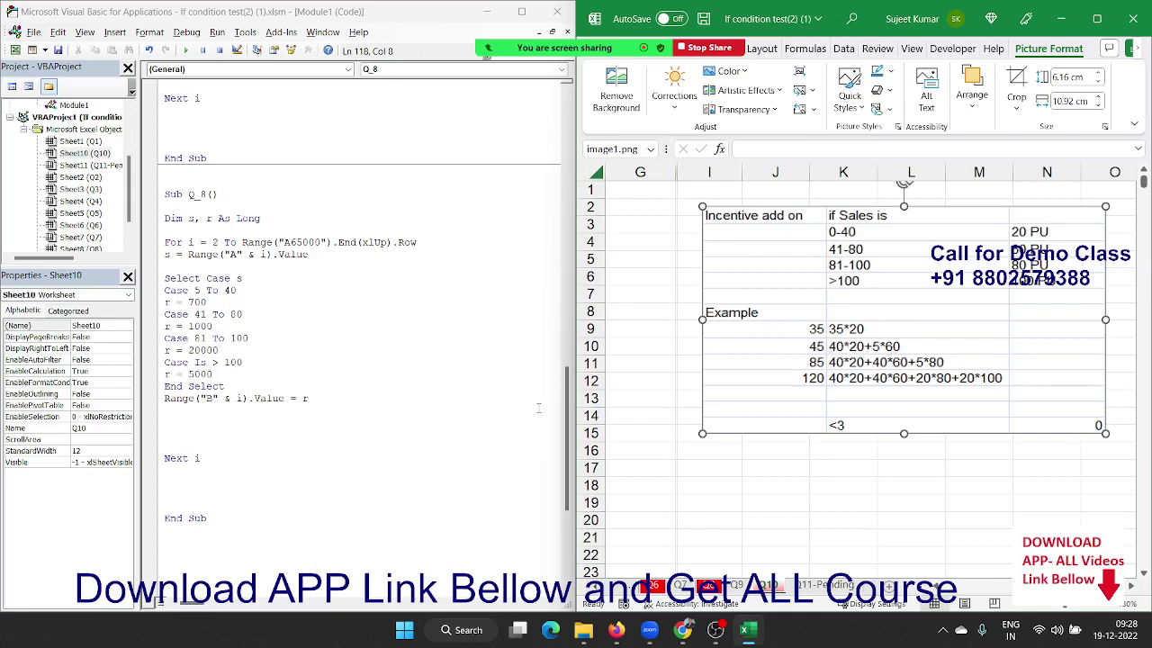
click(209, 409)
scroll(211, 432, down, 1)
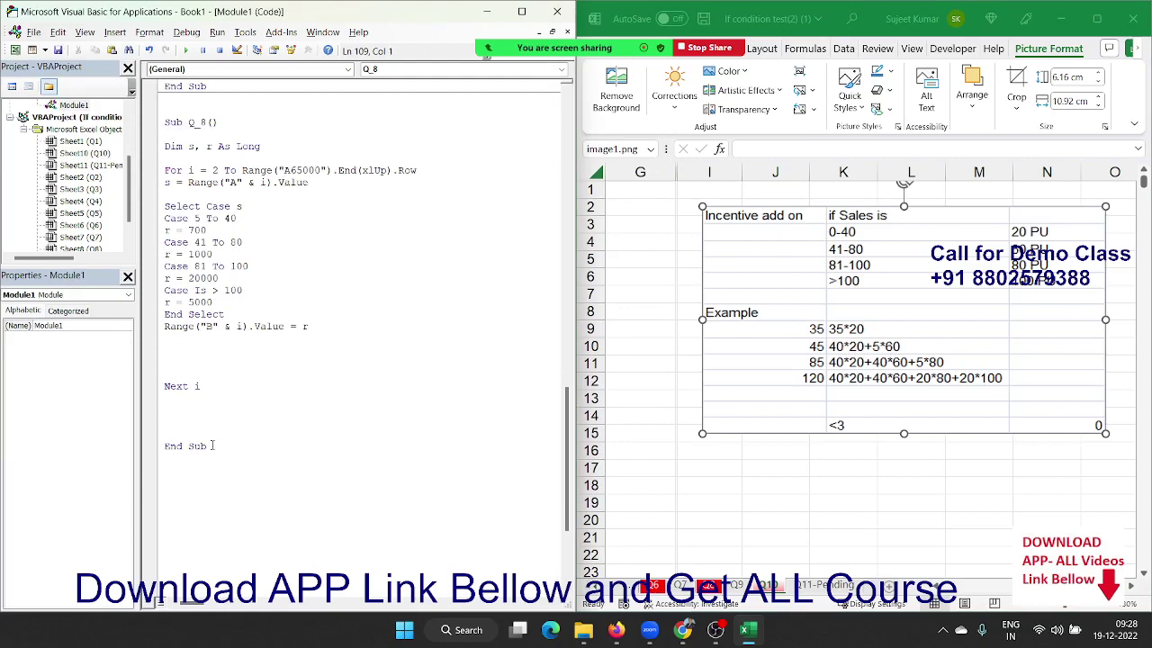
- Rename the copied macro from Q_8 to Q_10
scroll(212, 445, up, 1)
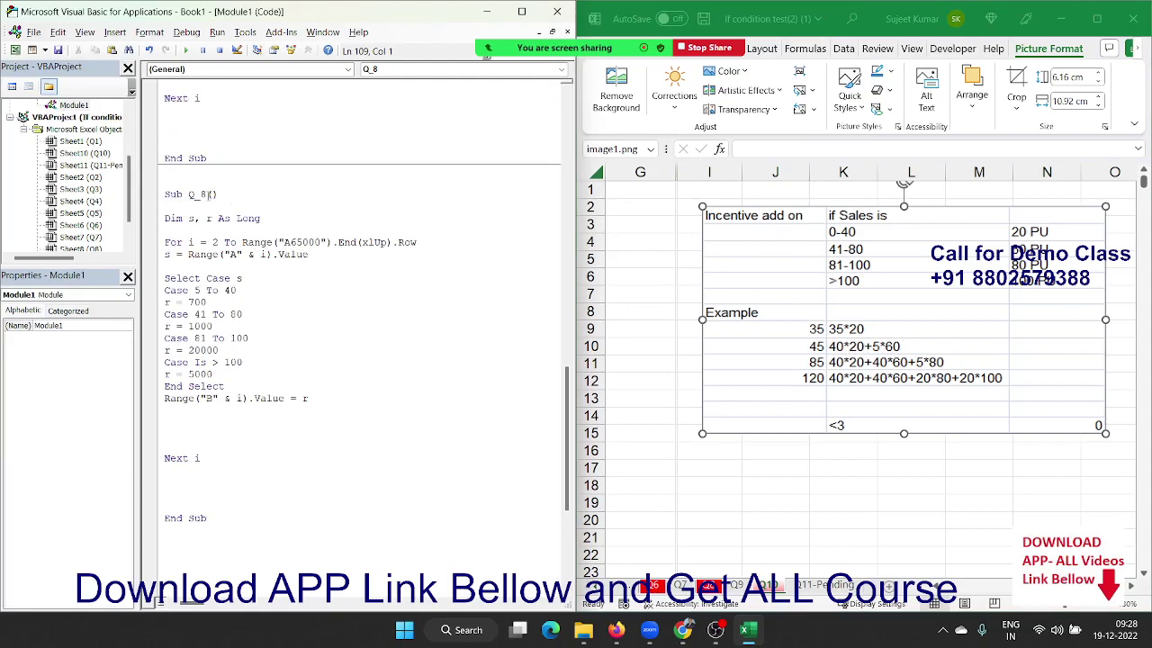
click(204, 193)
key(BackSpace)
text(10)
click(270, 338)
key(ctrl+Page_Up)
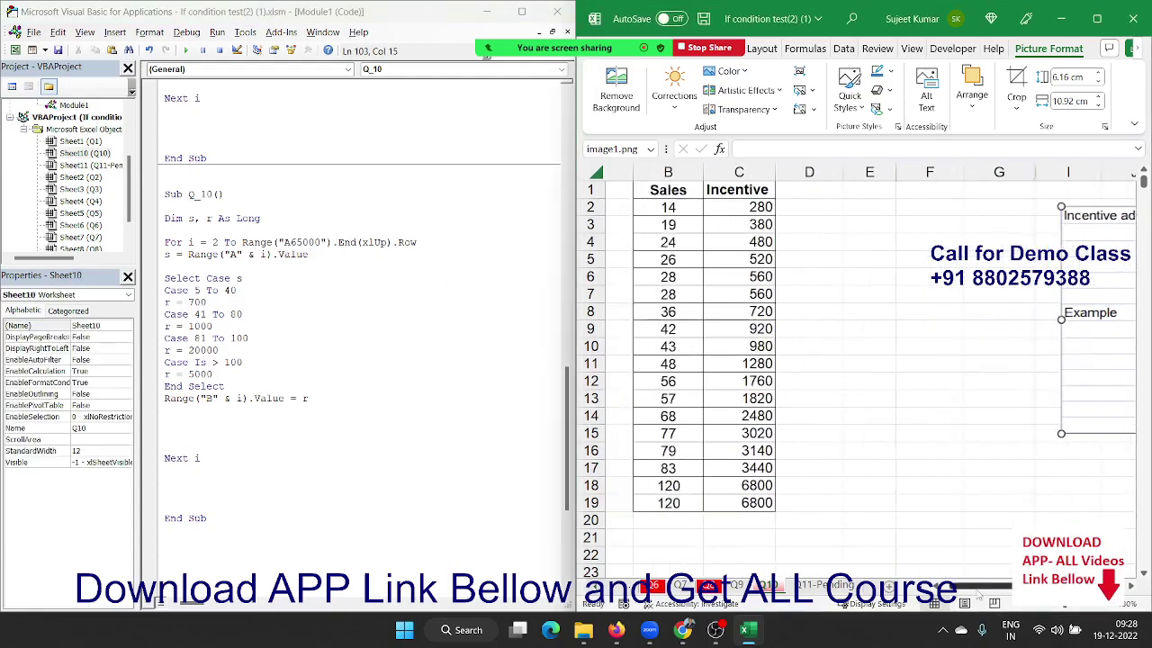
key(ctrl+Page_Down)
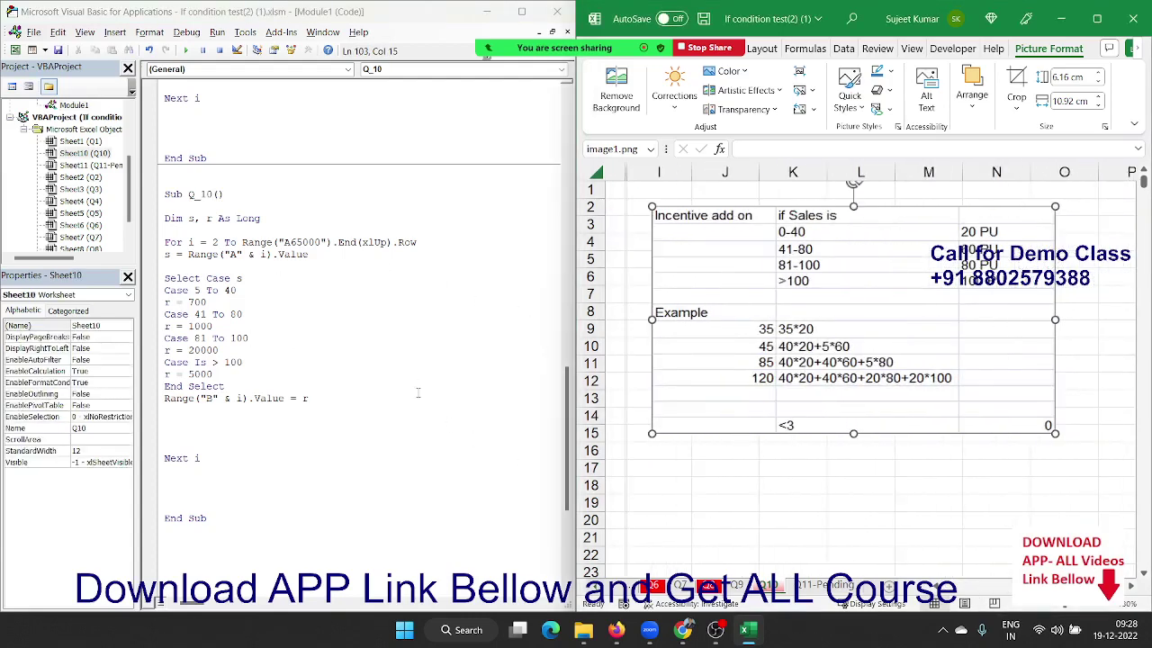
- Make Q_10 read sales from column B and write results to column D
click(230, 255)
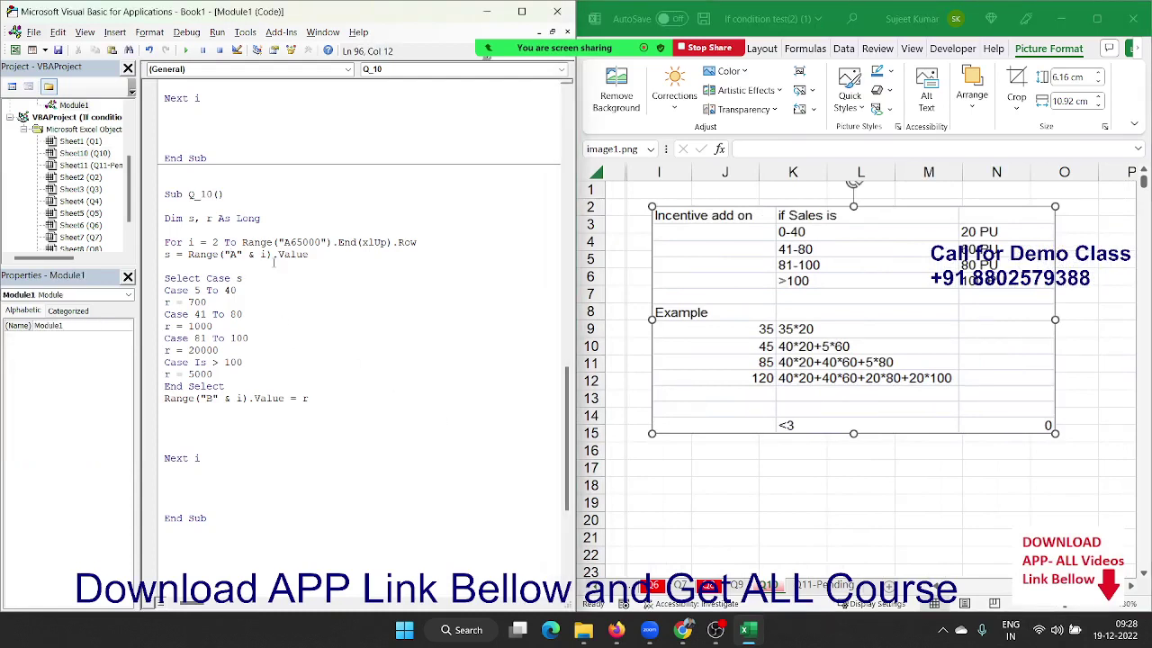
key(Delete)
text(B)
click(207, 398)
key(BackSpace)
text(B)
key(BackSpace)
text(D)
- Change the Case 5 To 40 result from 700 to r = s * 20
click(253, 305)
key(BackSpace)
key(BackSpace)
key(BackSpace)
text(r)
key(BackSpace)
text(s)
text(*)
text(20)
- Set the 41–80 tier to r = 40*20 + (s-40)*60
click(220, 329)
double_click(220, 330)
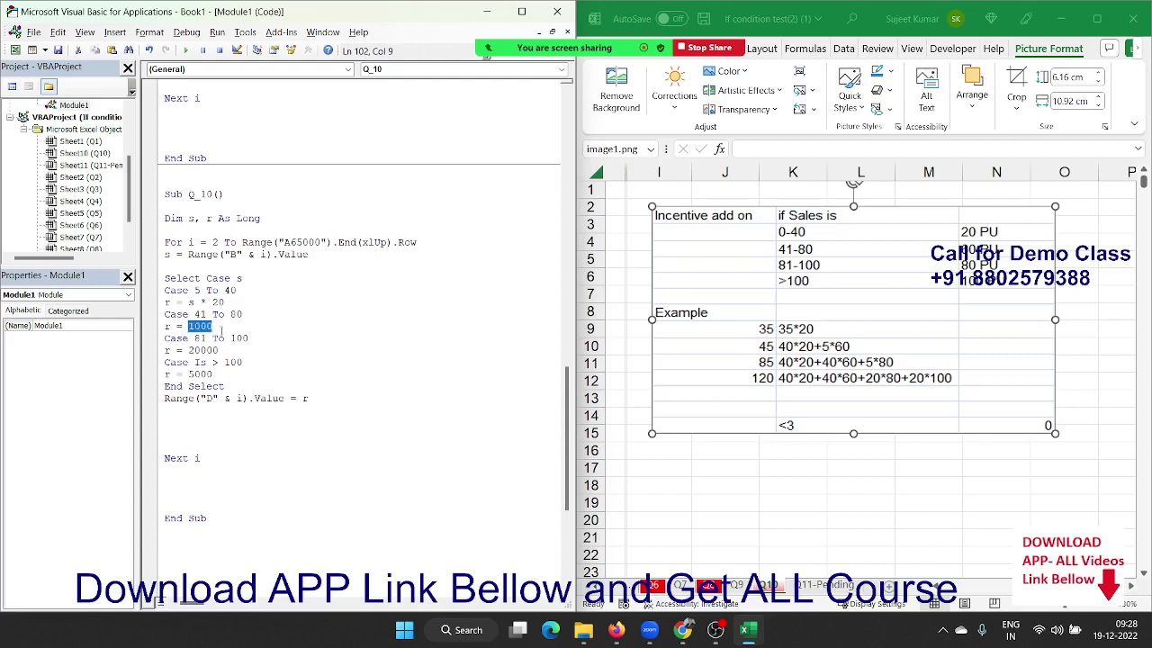
key(BackSpace)
text(40)
text(*20+)
text(s)
key(BackSpace)
text((s-40)
text()*)
text(60)
click(235, 397)
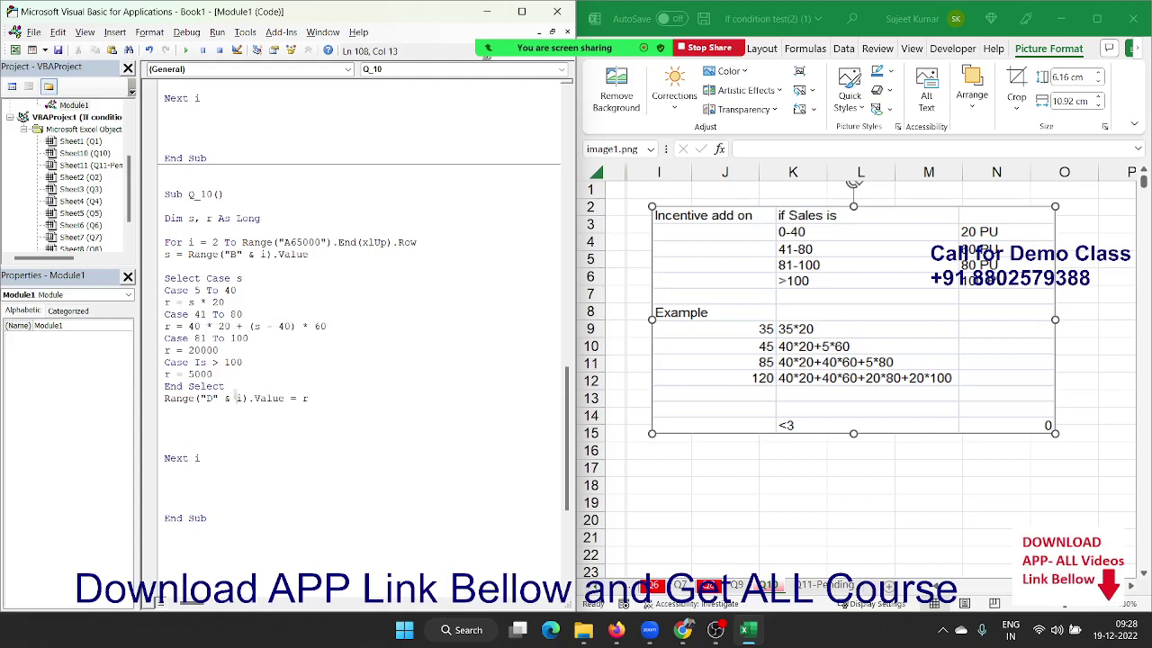
- Set the 81–100 tier to r = 40*20 + 40*60 + (s-80)*80
double_click(235, 348)
key(BackSpace)
text(40*)
text(20+)
text(40)
text(*60)
text(()
key(BackSpace)
text(+)
text((s-)
text(8)
text(0))
text(*8)
text(0)
click(227, 369)
- Set the over-100 tier to r = 40*20 + 40*60 + 20*80 + (s-100)*100
double_click(228, 370)
key(BackSpace)
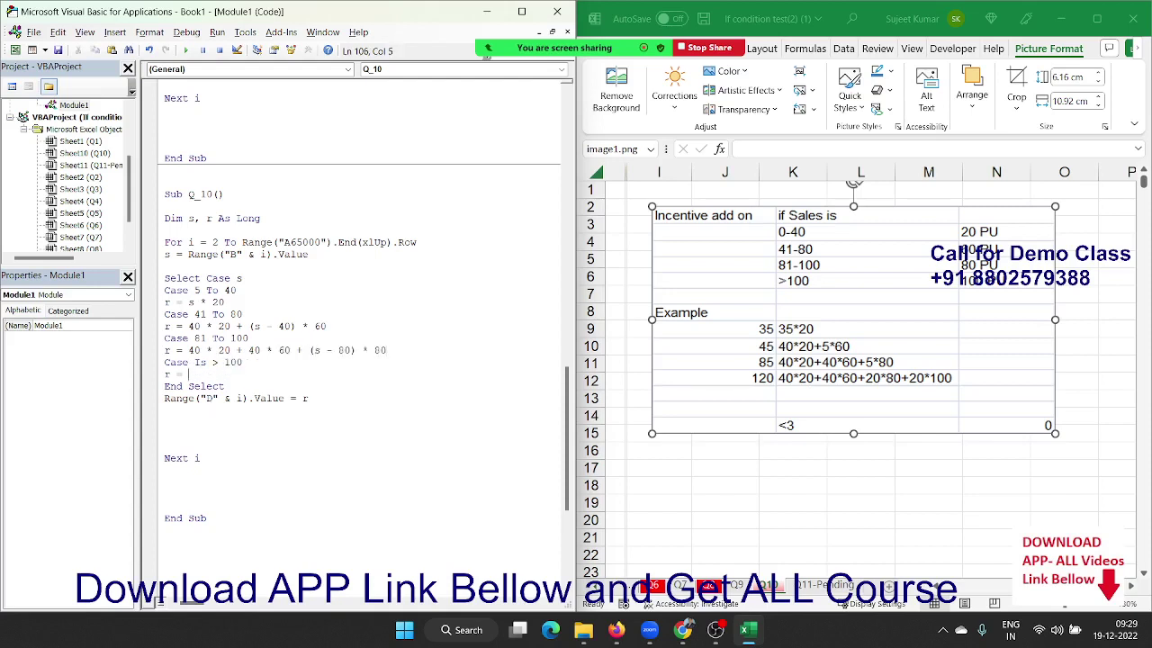
text(40*)
text(20+40)
text(*60)
text(+2)
text(0*80)
text(+()
text(s-100)
text()*)
text(100)
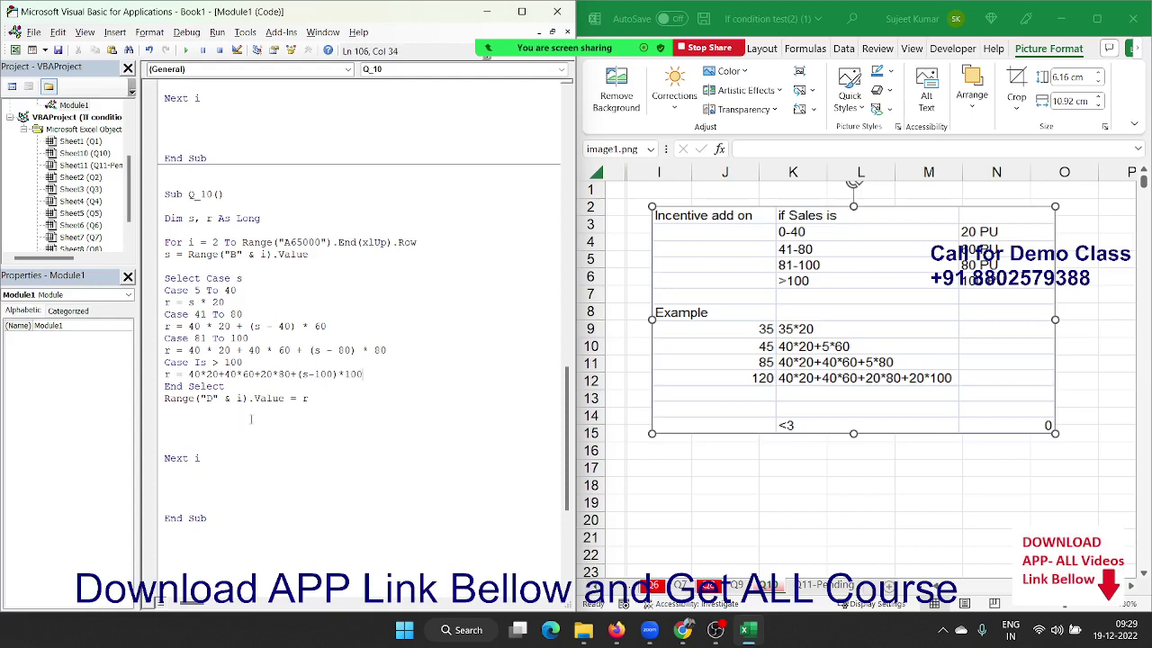
click(251, 419)
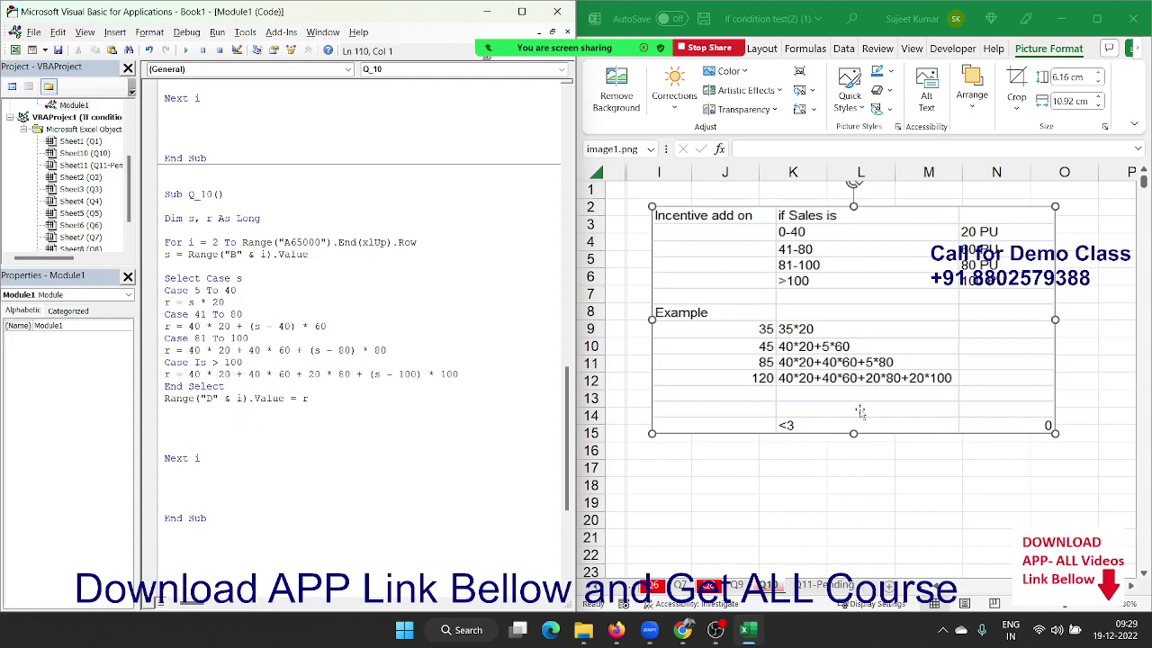
- In Q_10's For loop, change the last-row reference from A65000 to B65000
click(763, 584)
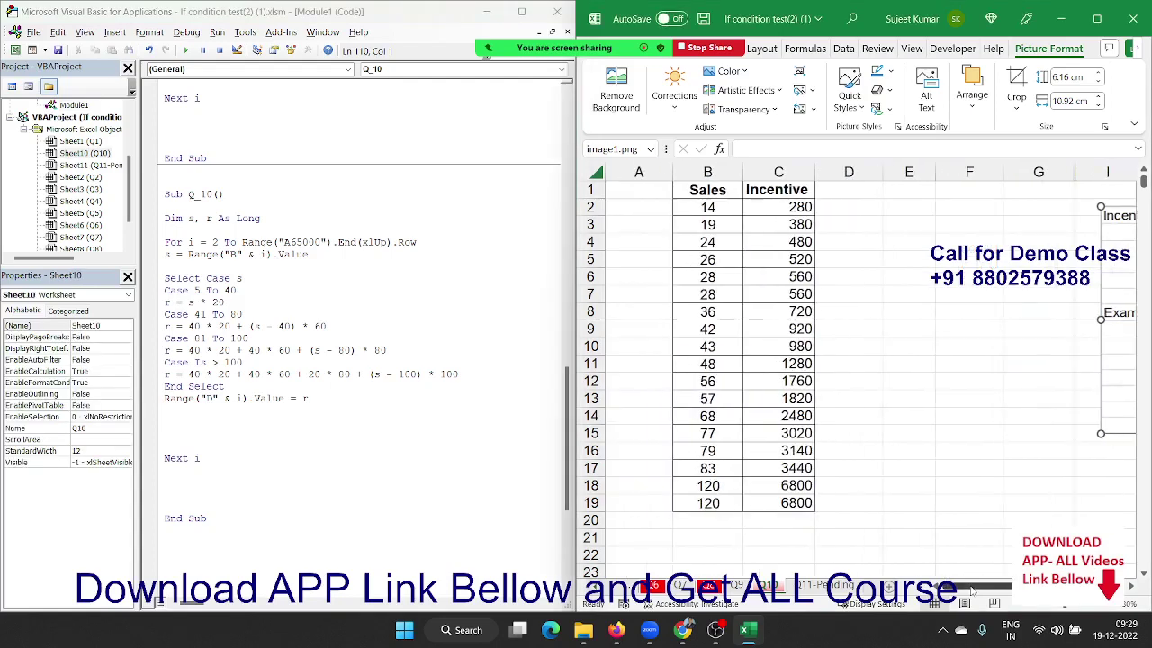
click(314, 361)
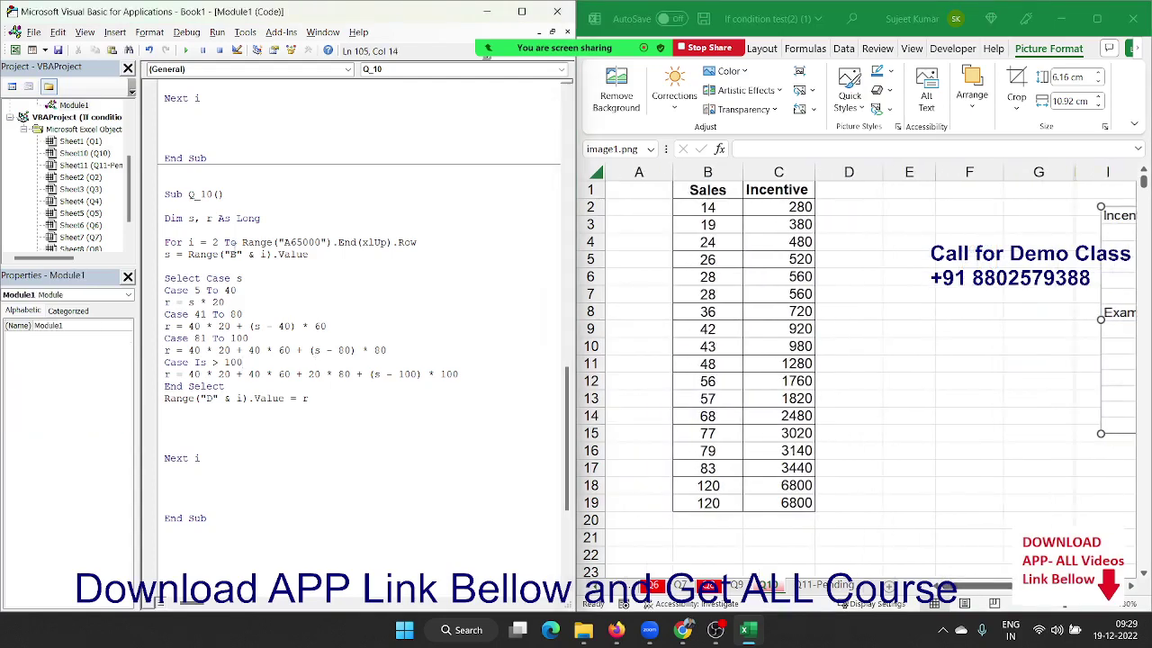
click(231, 242)
click(228, 432)
drag(241, 242, 452, 247)
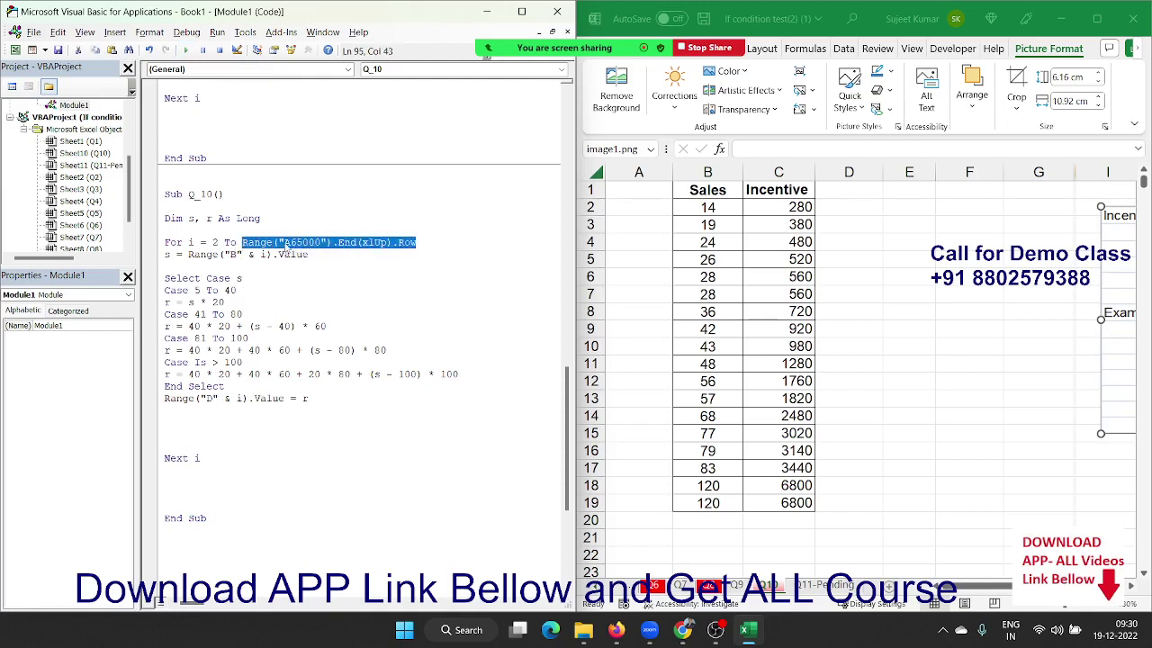
click(288, 243)
key(BackSpace)
text(B)
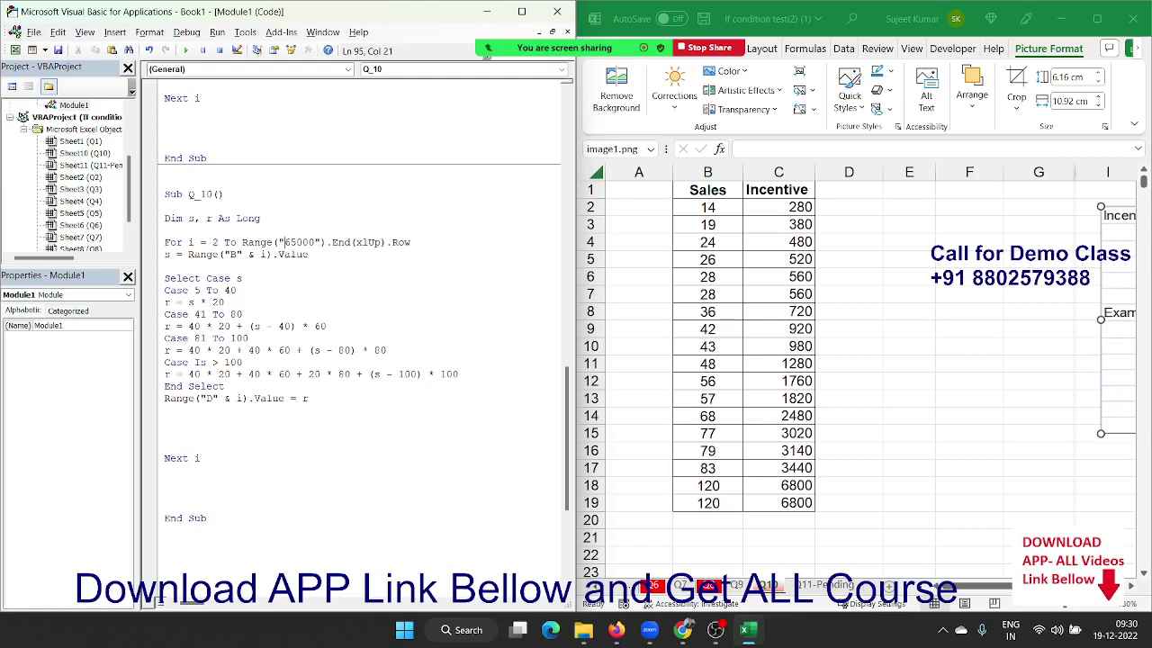
click(341, 276)
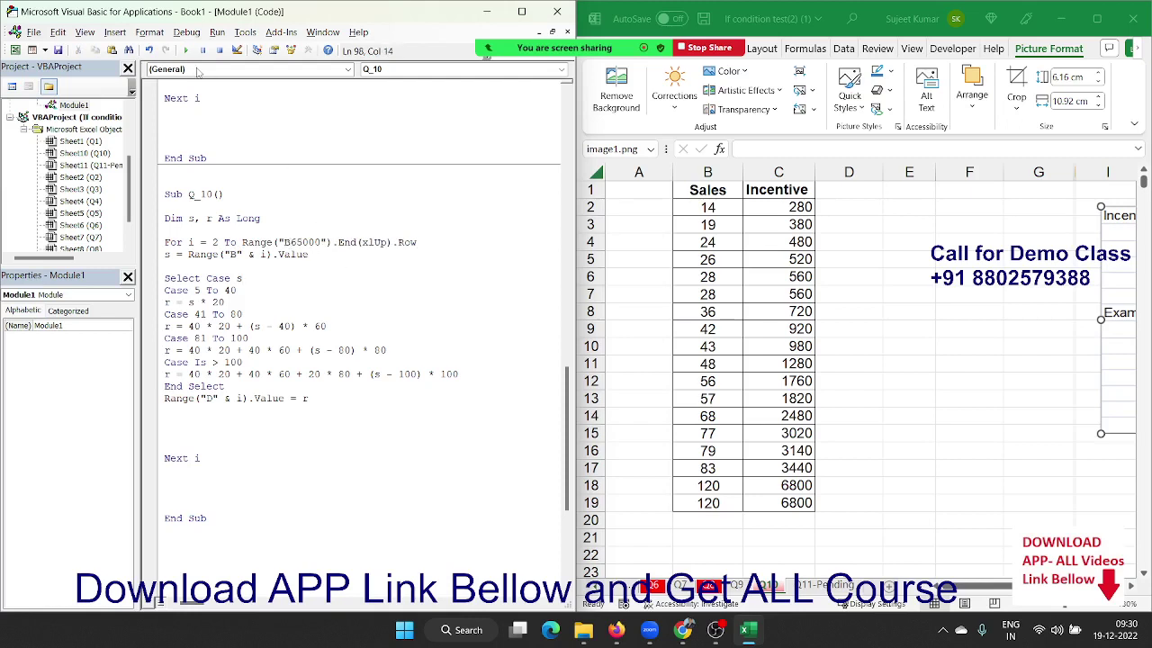
- Run Q_10 to fill column D with incentives, then select all the module code
click(187, 51)
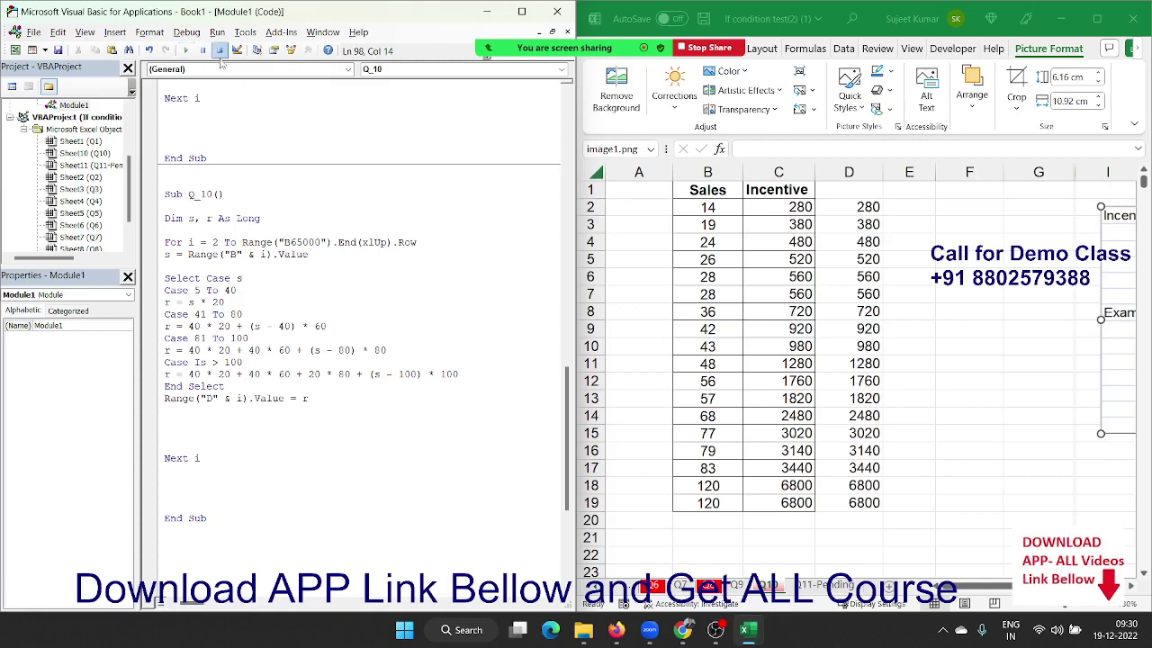
click(317, 256)
key(ctrl+a)
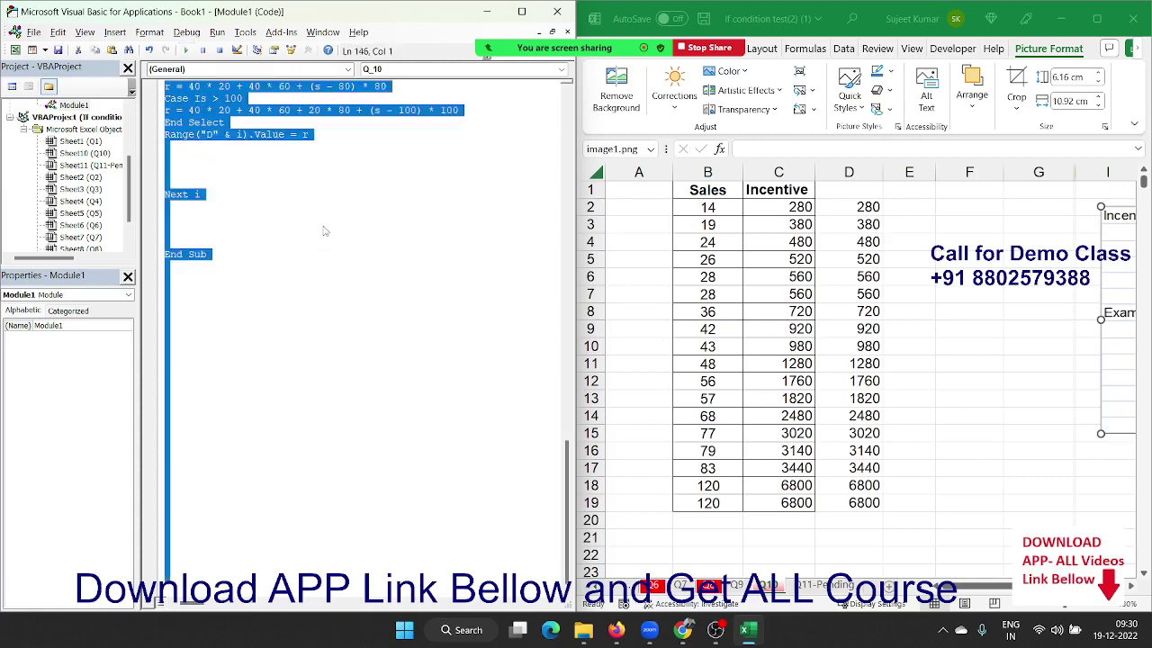
scroll(325, 231, up, 10)
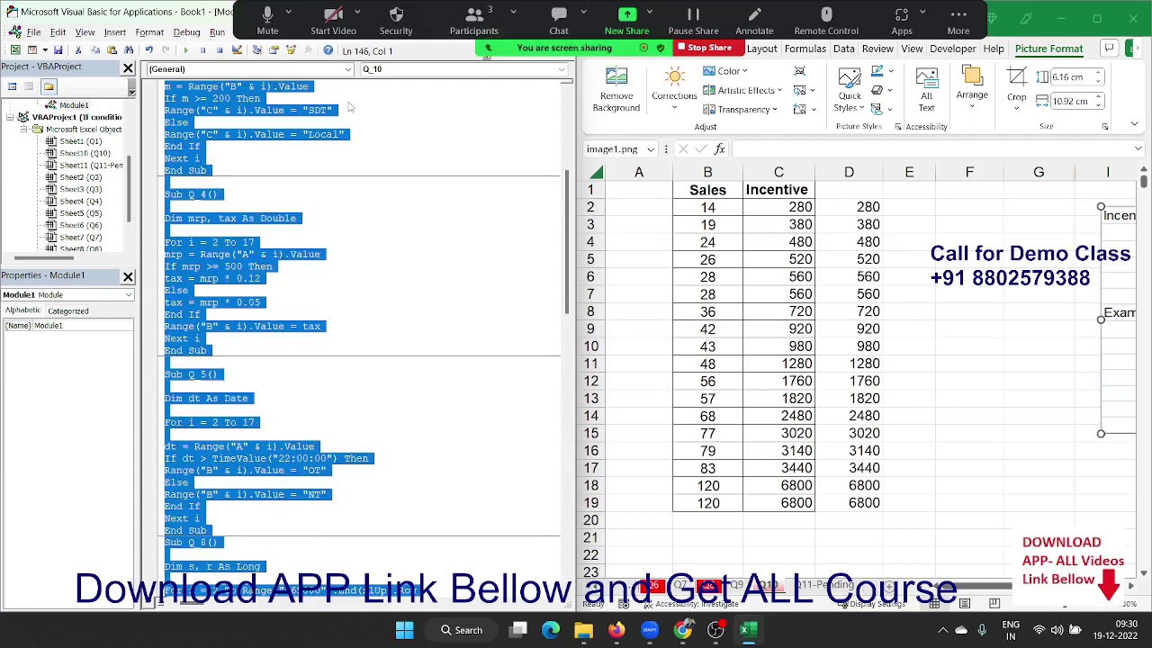
scroll(325, 230, up, 4)
scroll(333, 134, up, 3)
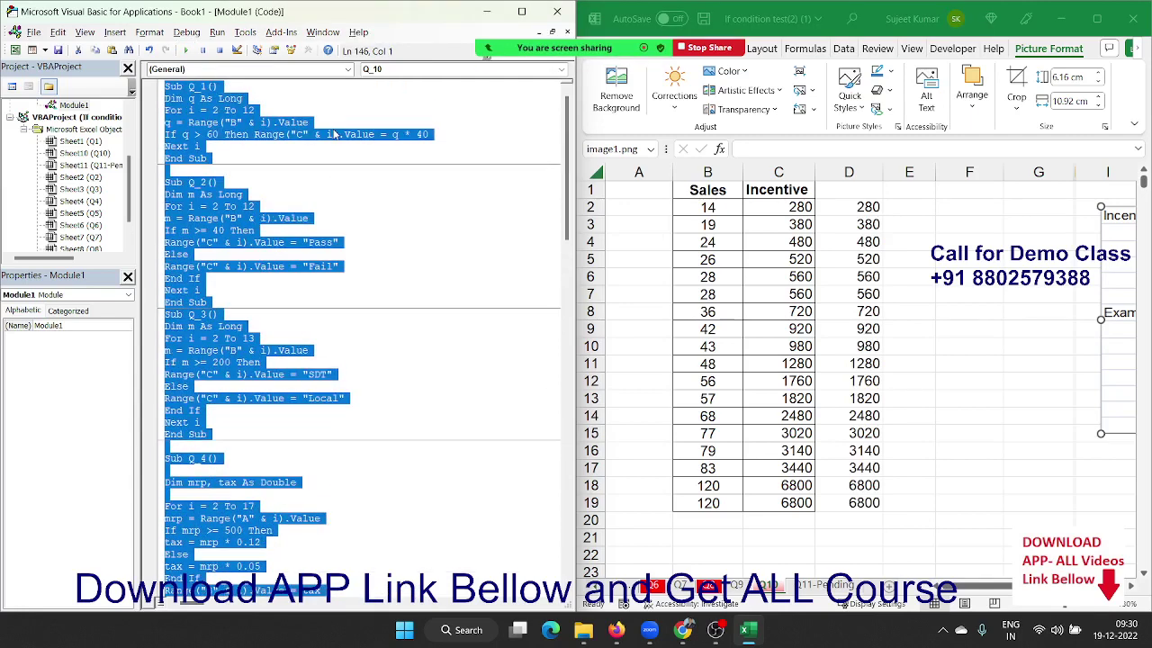